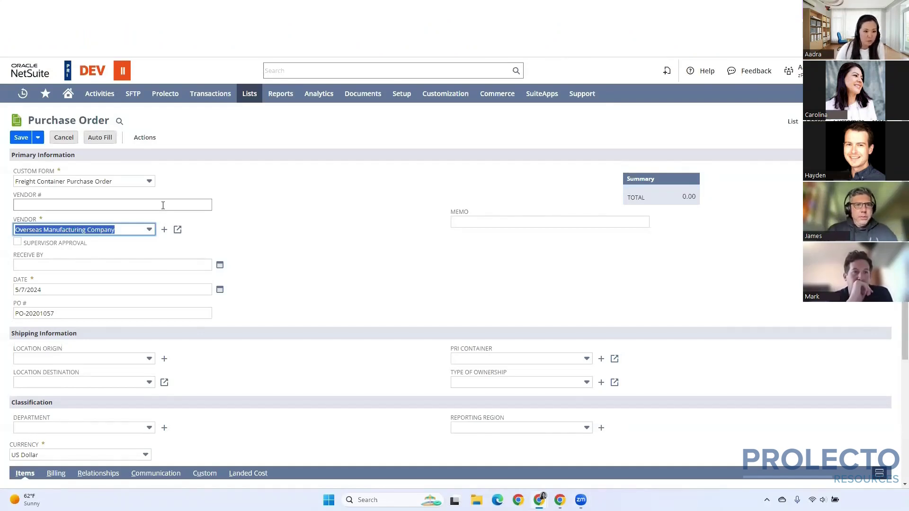
# Step: Set the purchase order's vendor to Overseas Vendor 2 and its origin location to Overseas Consolidation Warehouse
pyautogui.click(144, 232)
pyautogui.click(82, 267)
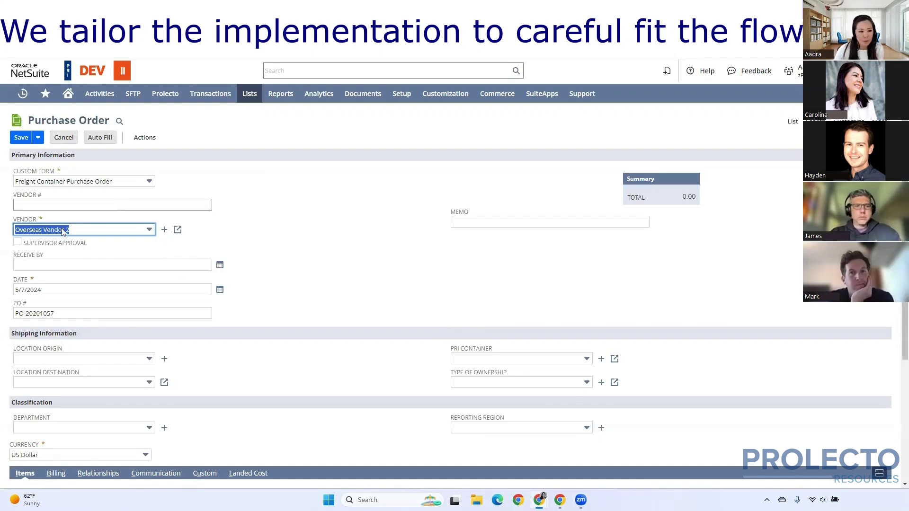
pyautogui.click(91, 360)
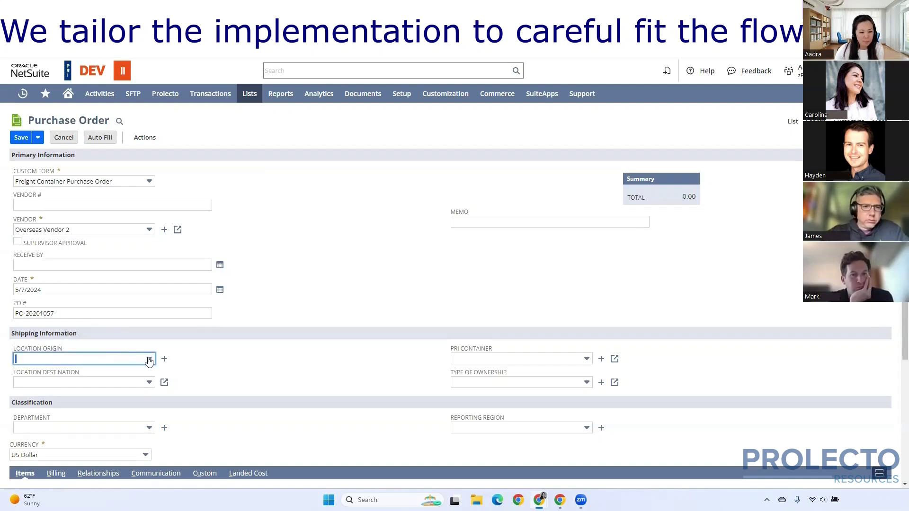
pyautogui.click(148, 359)
pyautogui.write('onsolidation Warehouse')
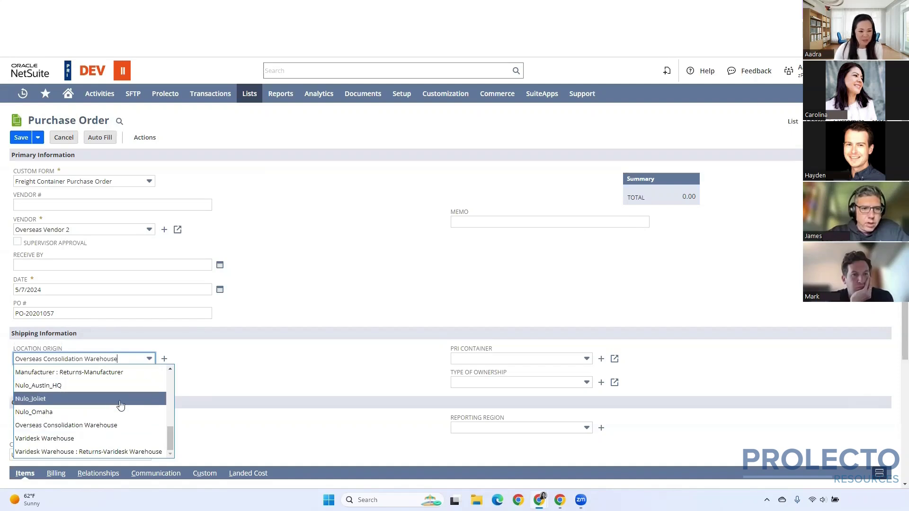
pyautogui.click(108, 426)
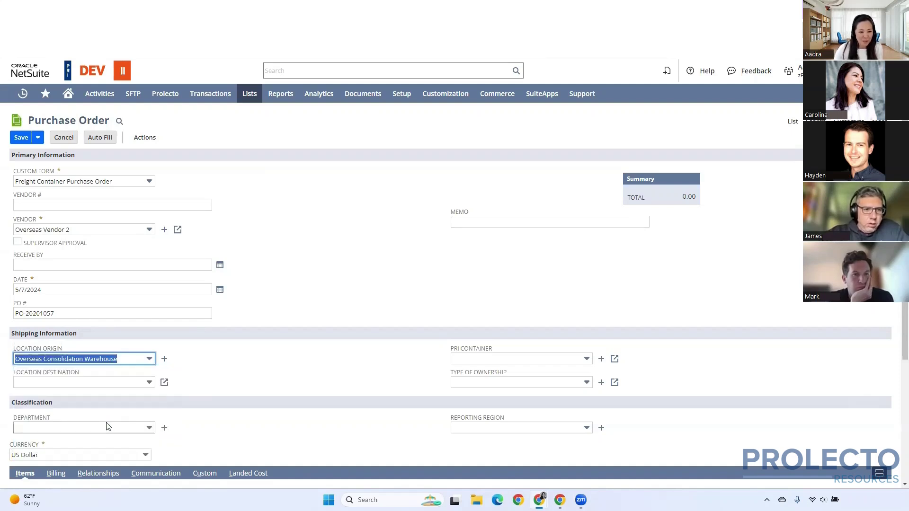
# Step: Set the purchase order's destination location to Final Stock Warehouse
pyautogui.click(111, 383)
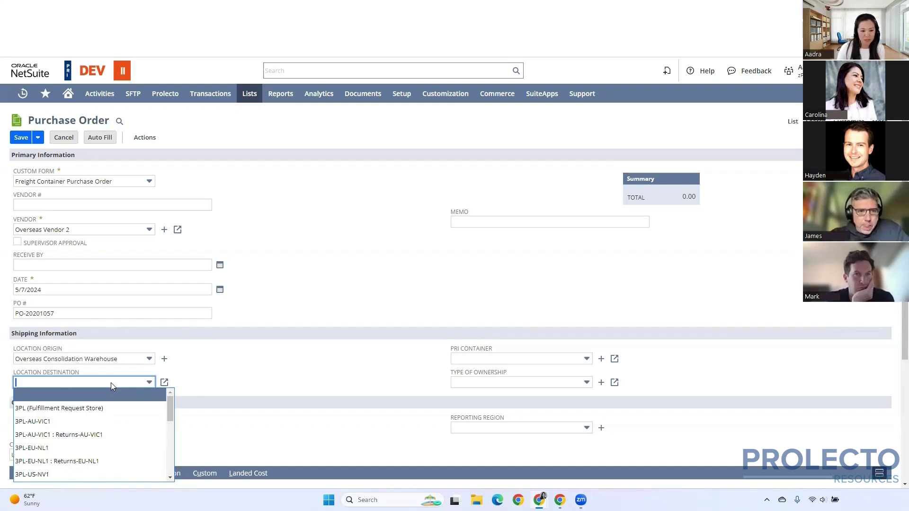
pyautogui.write('Final Stock Warehouse')
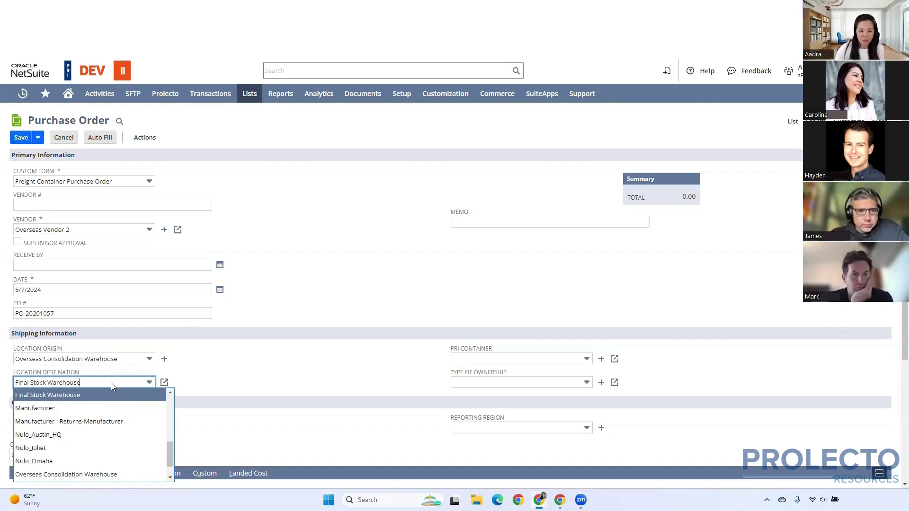
pyautogui.click(94, 397)
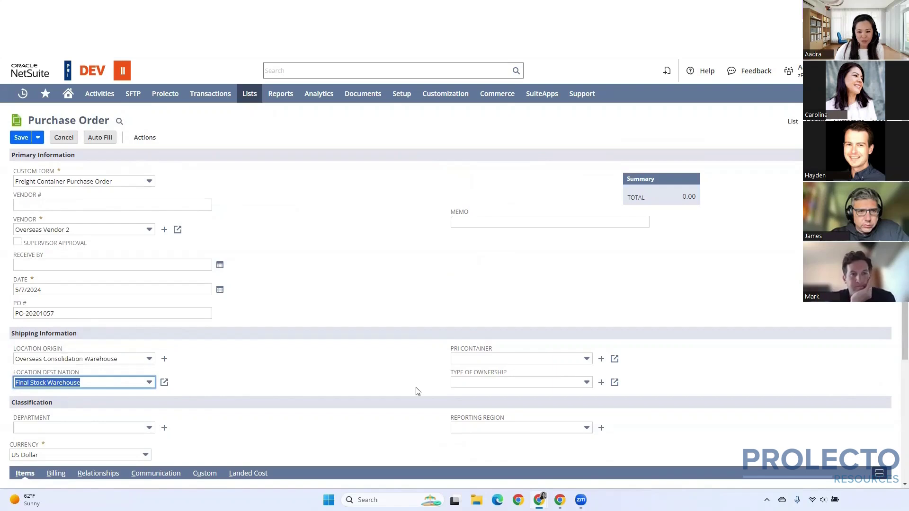
pyautogui.click(244, 401)
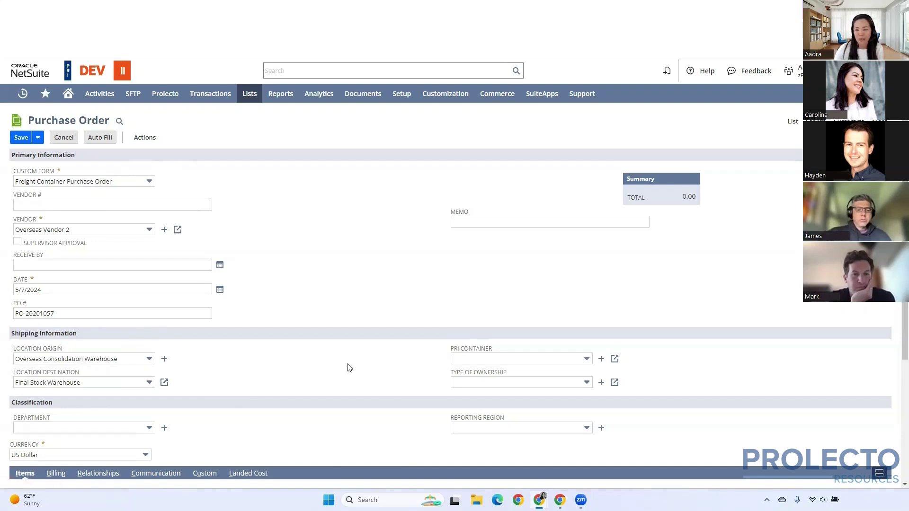
# Step: Add an item line to the purchase order for Item C with quantity 30 and rate 5.00
pyautogui.scroll(-4, 349, 368)
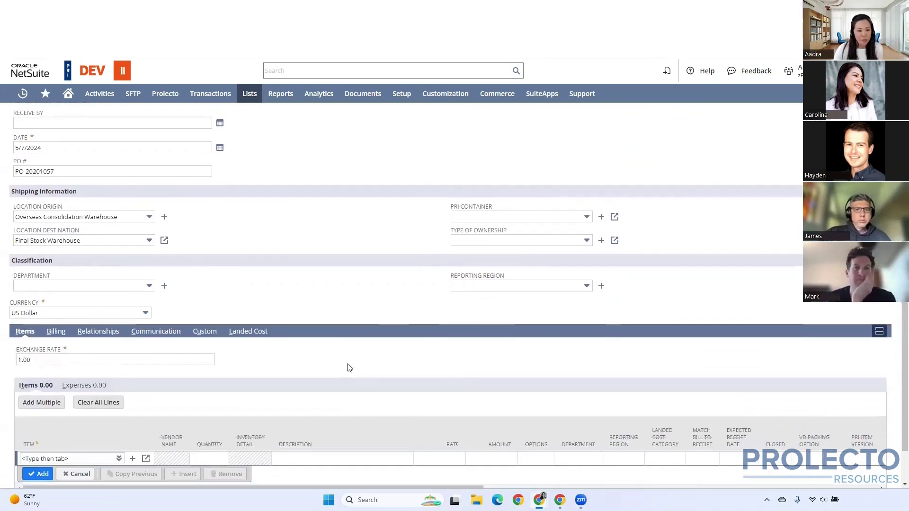
pyautogui.click(77, 418)
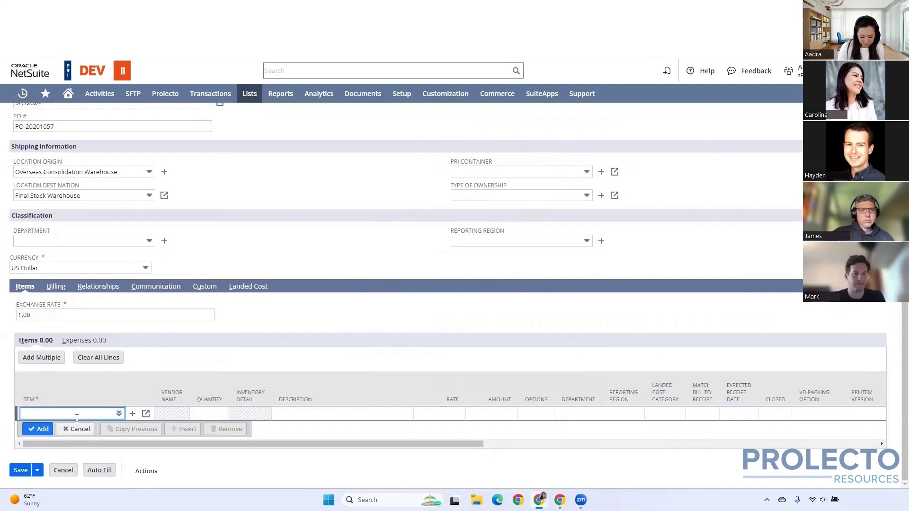
pyautogui.write('Item C')
pyautogui.press('Tab')
pyautogui.click(207, 413)
pyautogui.write('30')
pyautogui.press('Tab')
pyautogui.press('Tab')
pyautogui.write('5.00')
pyautogui.click(38, 430)
# Step: Add a second item line for Item D with quantity 40 and rate 10.00, and save the purchase order
pyautogui.click(39, 429)
pyautogui.write('Item D')
pyautogui.press('Tab')
pyautogui.write('40')
pyautogui.press('Tab')
pyautogui.press('Tab')
pyautogui.write('10.00')
pyautogui.press('Tab')
pyautogui.click(38, 442)
pyautogui.scroll(4, 63, 438)
pyautogui.click(16, 136)
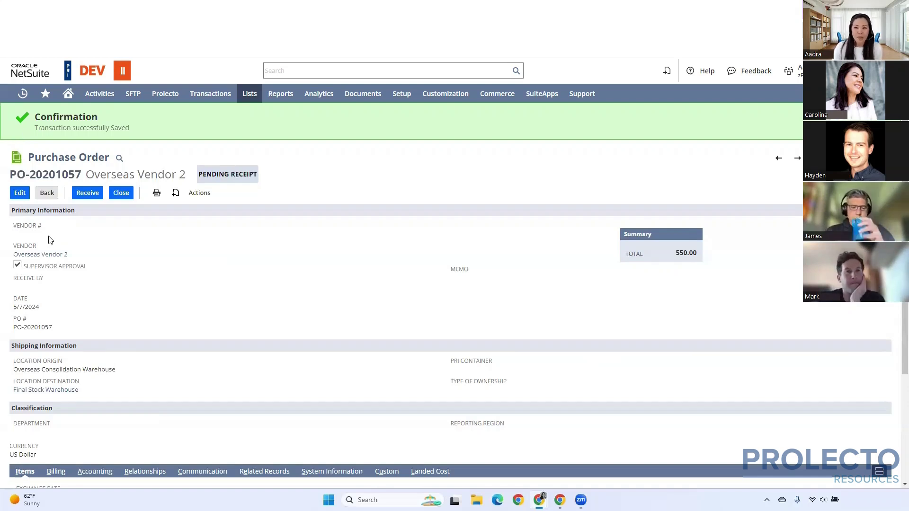
# Step: Start a new container record in Prolecto Freight Container
pyautogui.moveTo(203, 93)
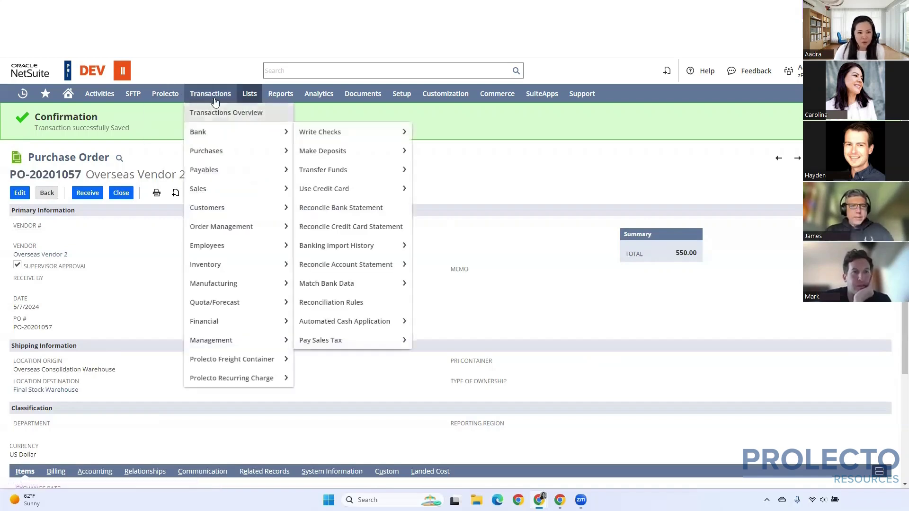
pyautogui.moveTo(213, 151)
pyautogui.moveTo(341, 170)
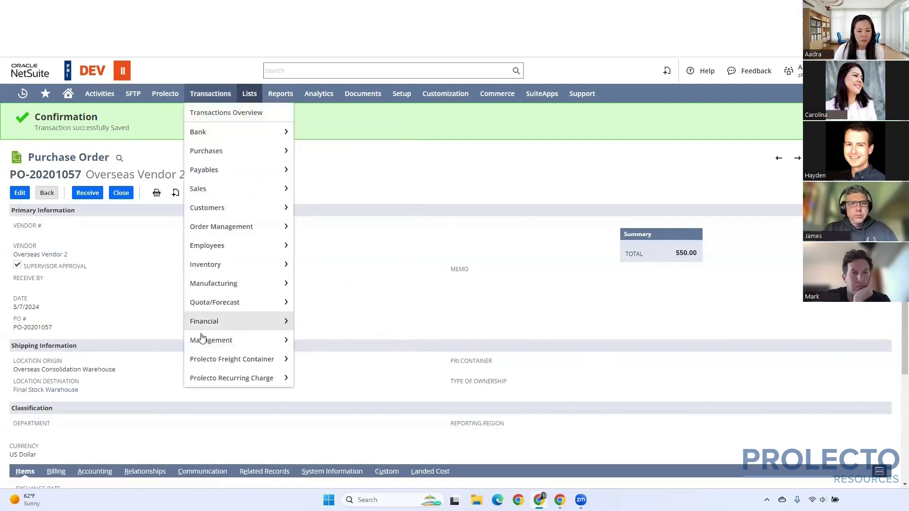
pyautogui.moveTo(202, 358)
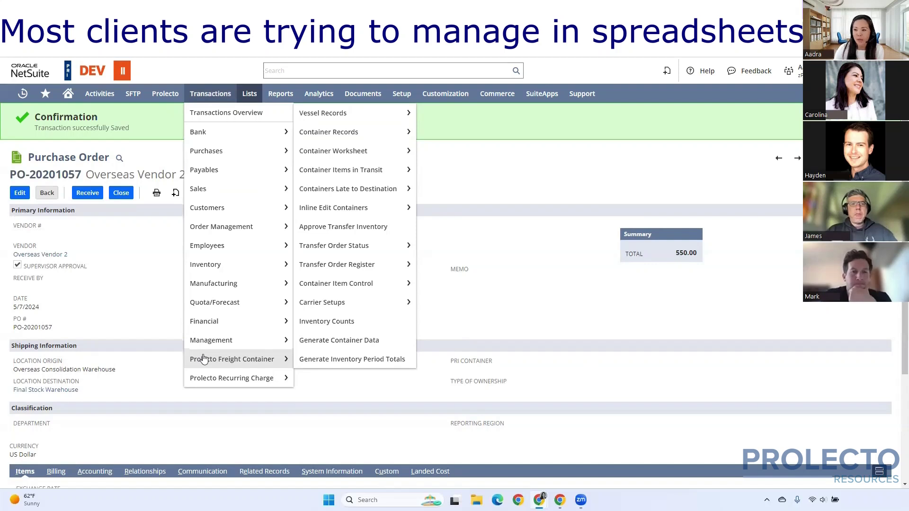
pyautogui.moveTo(351, 136)
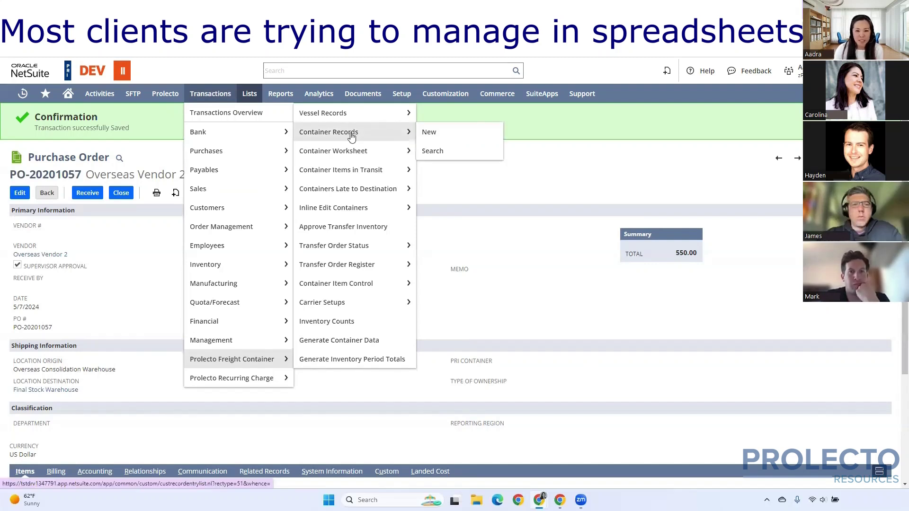
pyautogui.click(425, 135)
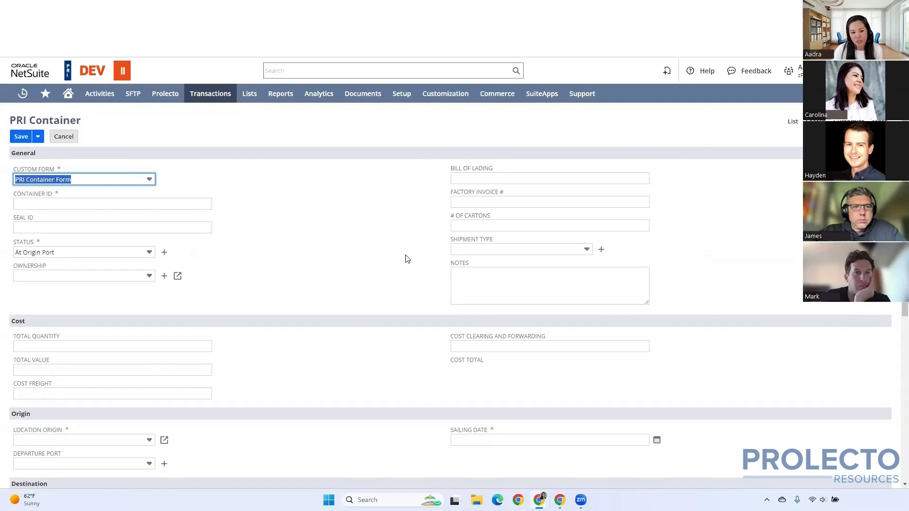
# Step: Enter Container 20240507 as the container ID of the new record
pyautogui.scroll(-1, 406, 258)
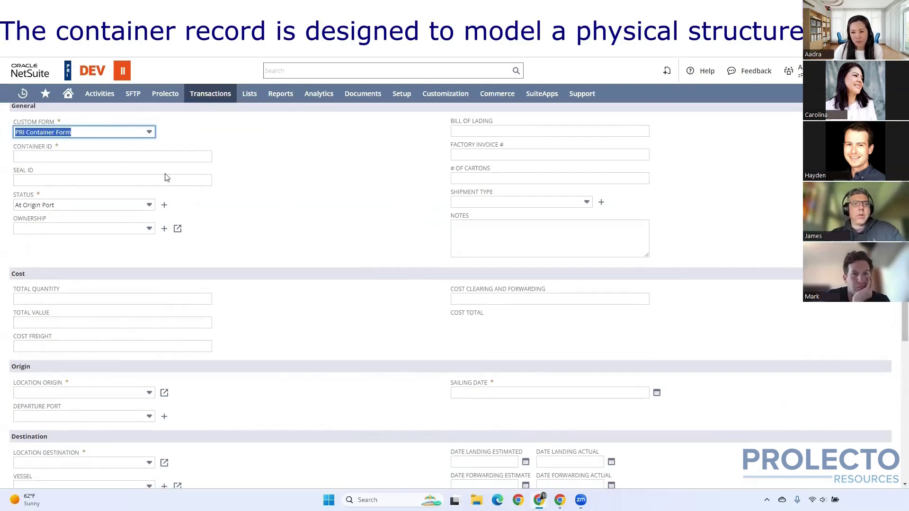
pyautogui.scroll(1, 295, 339)
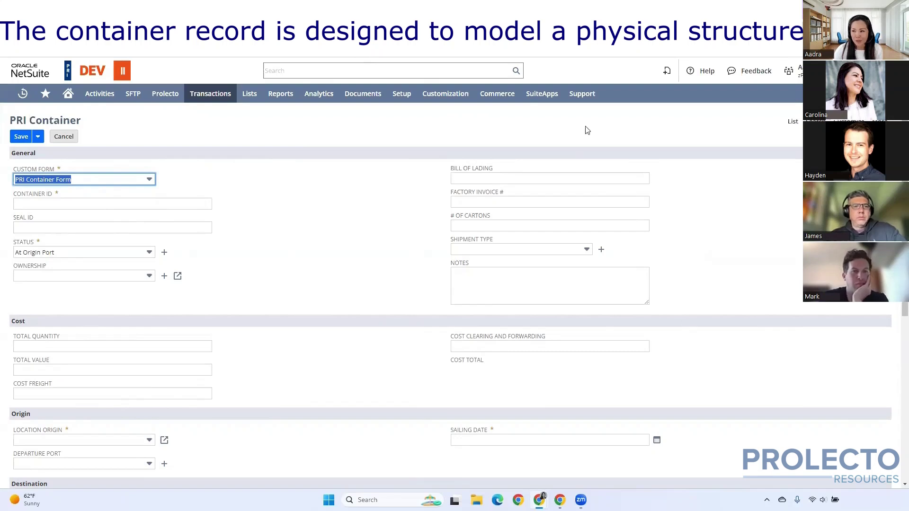
pyautogui.scroll(-2, 350, 364)
pyautogui.scroll(2, 352, 360)
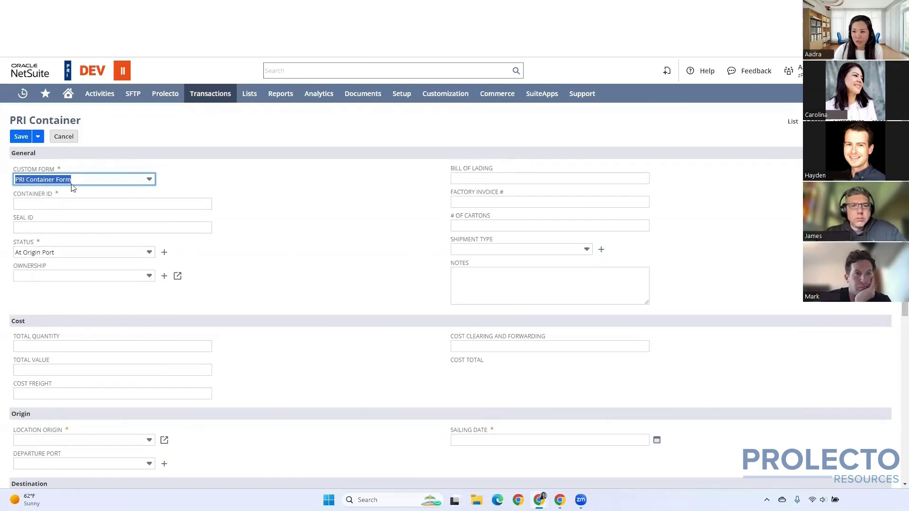
pyautogui.click(68, 206)
pyautogui.write('Container')
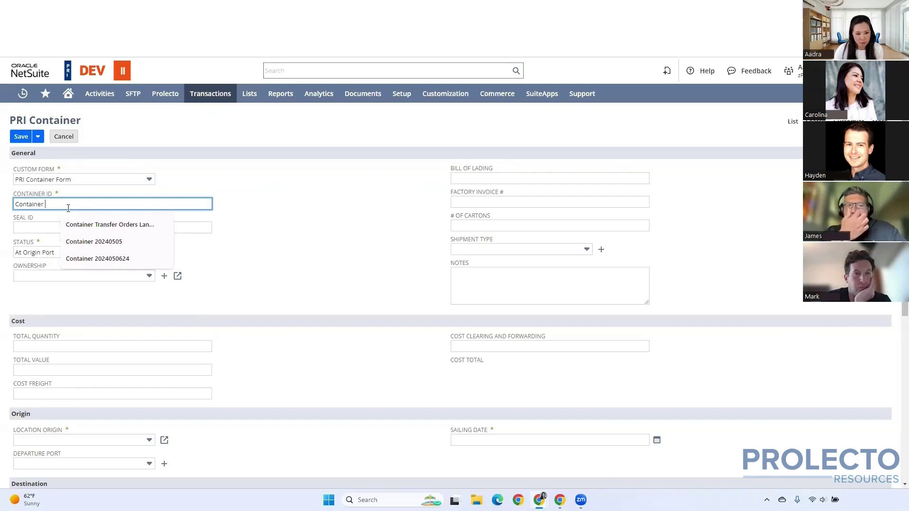
pyautogui.write(' 20240507')
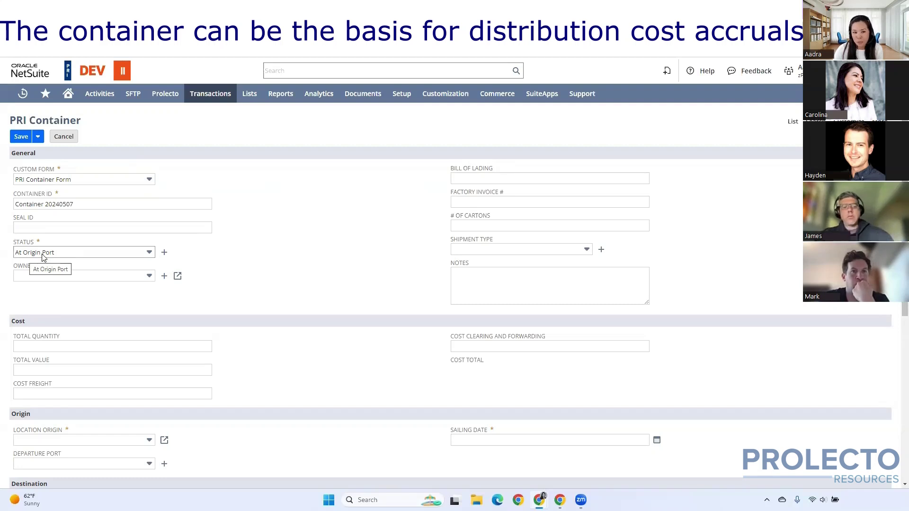
# Step: Set the container's status to At Origin Port and its ownership to FOB, leaving the shipment type empty
pyautogui.click(148, 255)
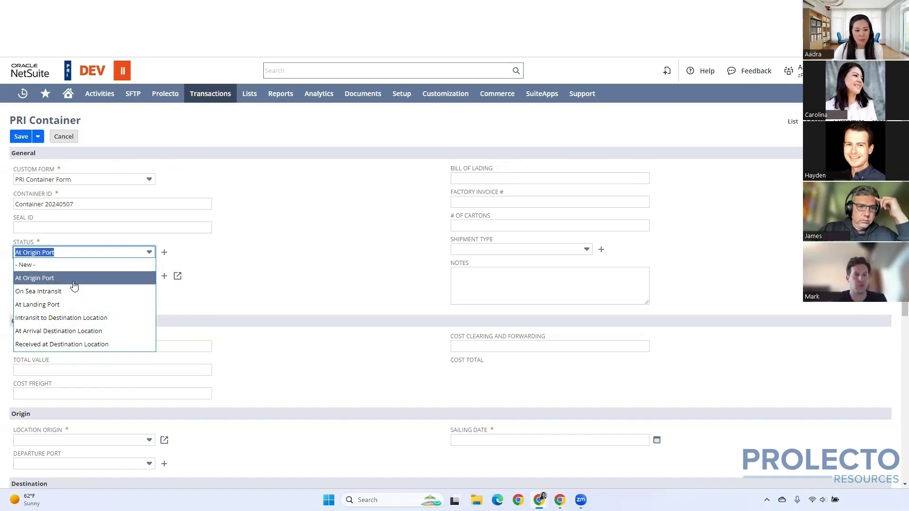
pyautogui.click(75, 281)
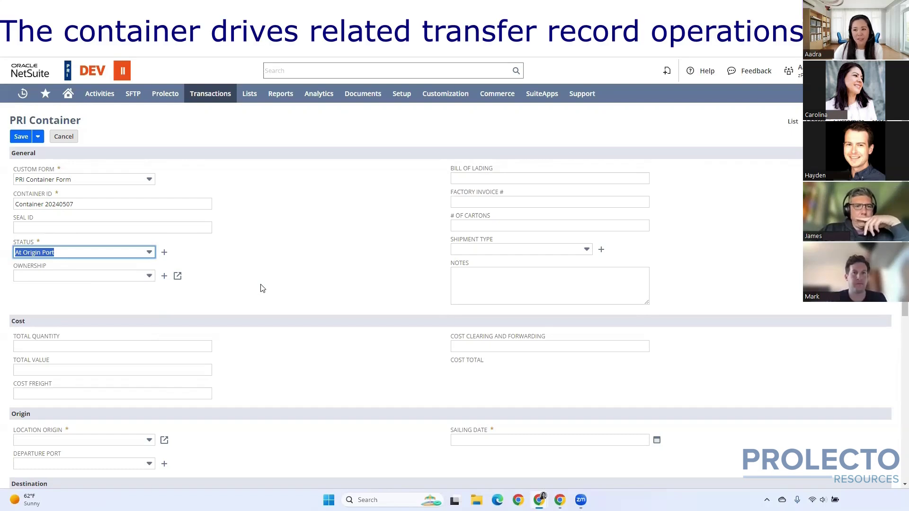
pyautogui.click(70, 275)
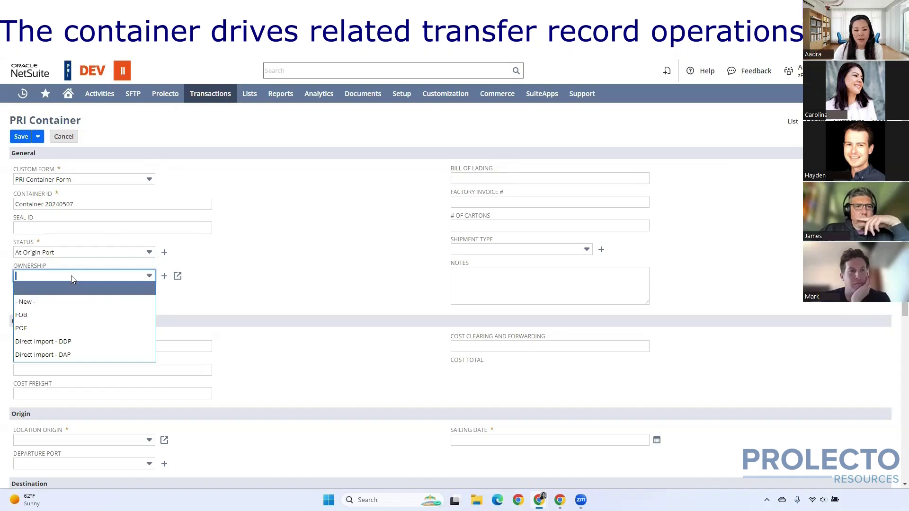
pyautogui.click(57, 316)
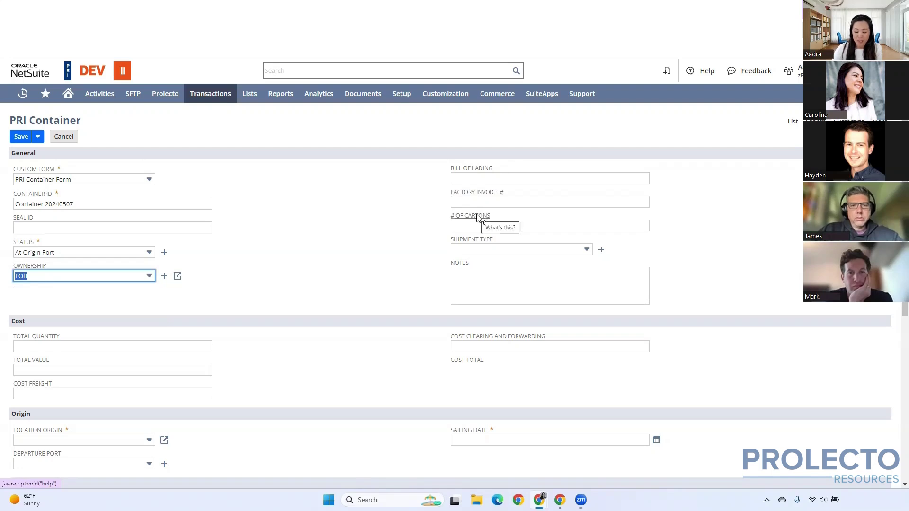
pyautogui.click(476, 250)
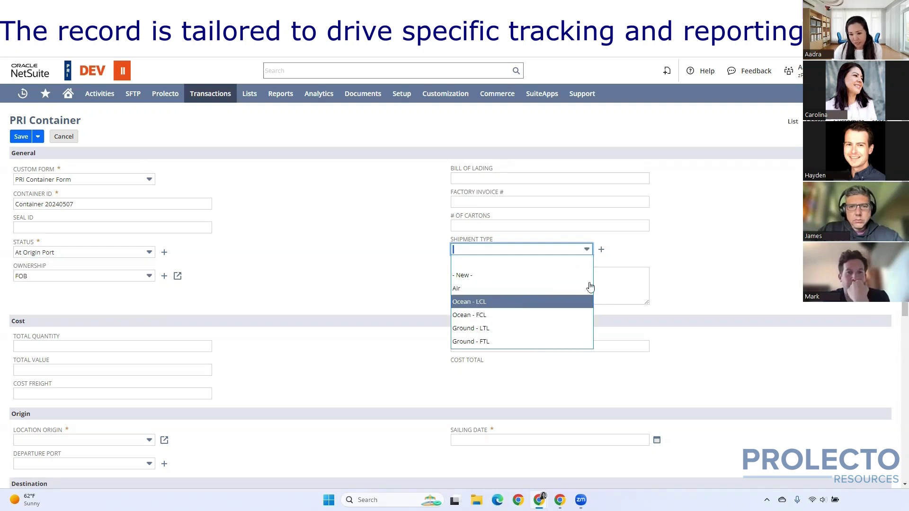
pyautogui.click(689, 288)
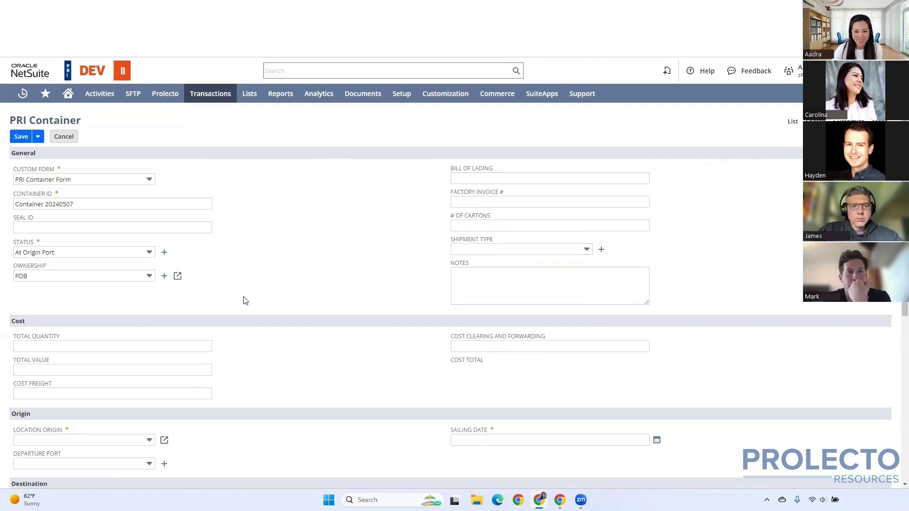
# Step: Set the container's origin location to Overseas Consolidation Warehouse and its sailing date to 5/8/2024
pyautogui.scroll(-1, 245, 286)
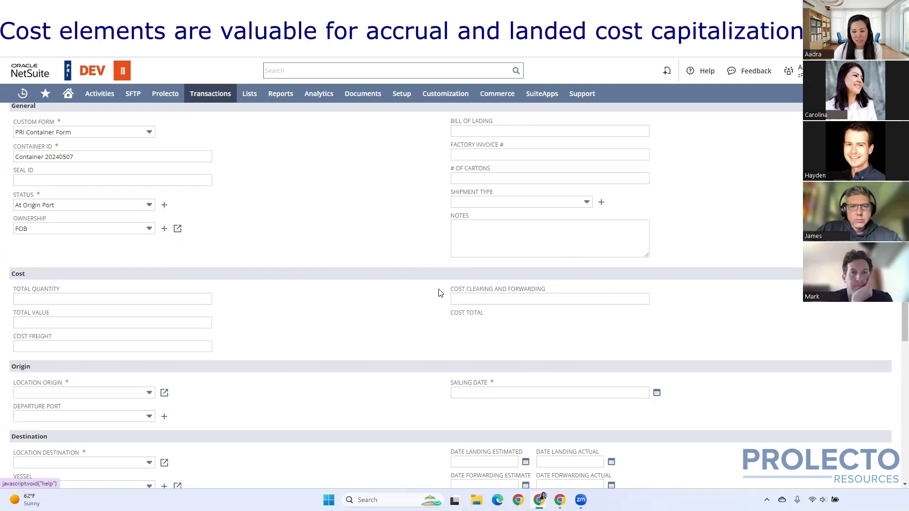
pyautogui.scroll(-2, 417, 320)
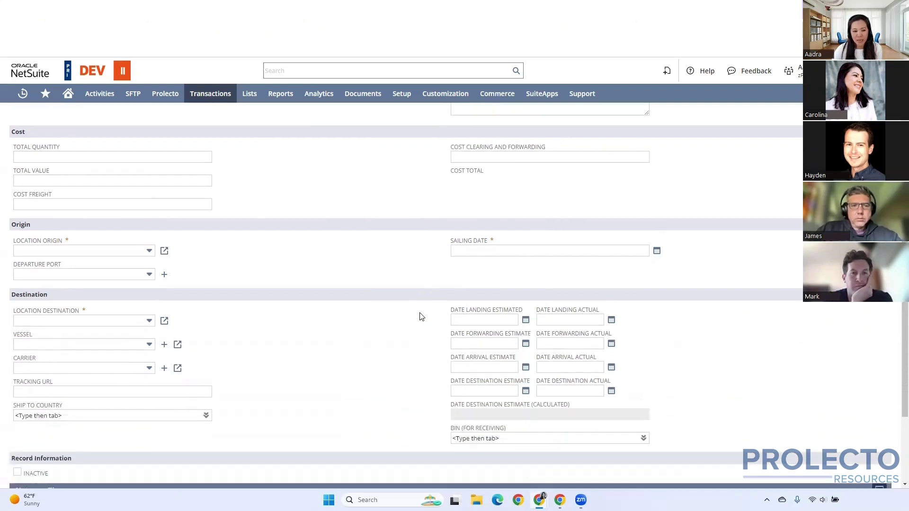
pyautogui.scroll(-2, 143, 230)
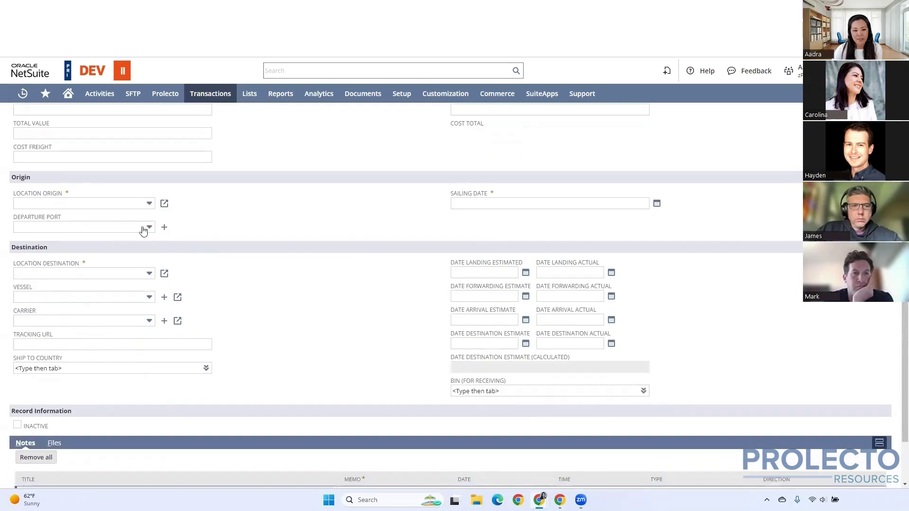
pyautogui.click(122, 202)
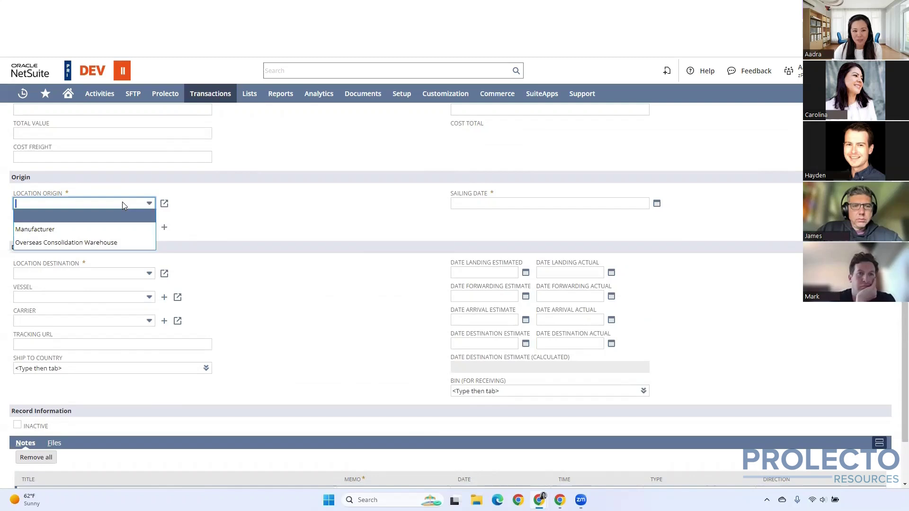
pyautogui.click(111, 242)
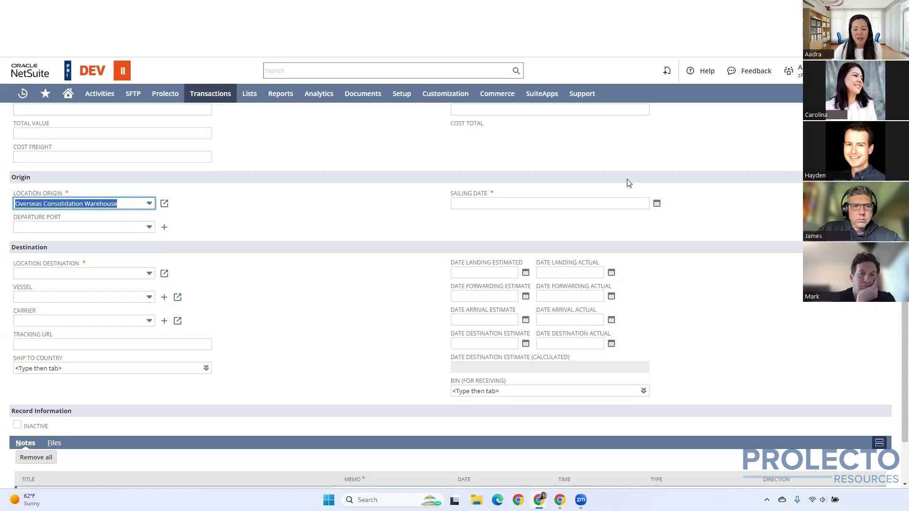
pyautogui.click(658, 204)
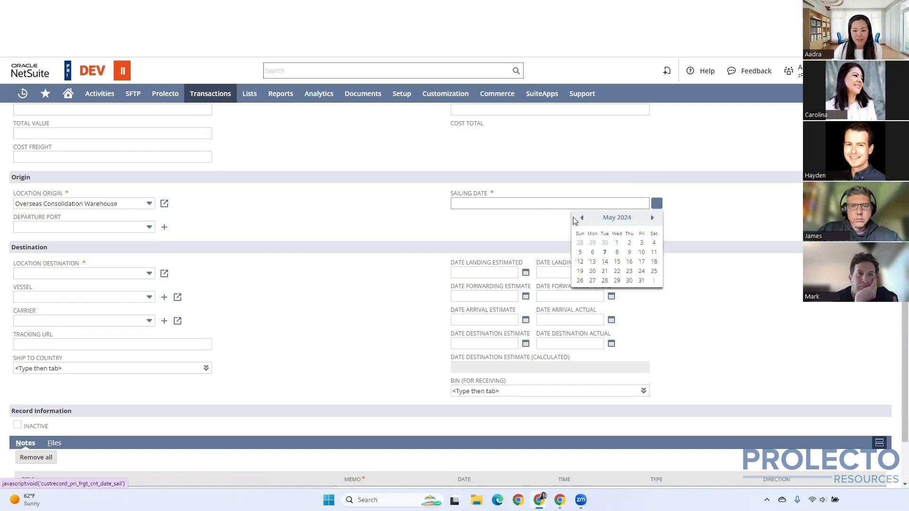
pyautogui.click(617, 252)
# Step: Set the container's destination location to Final Stock Warehouse
pyautogui.click(145, 273)
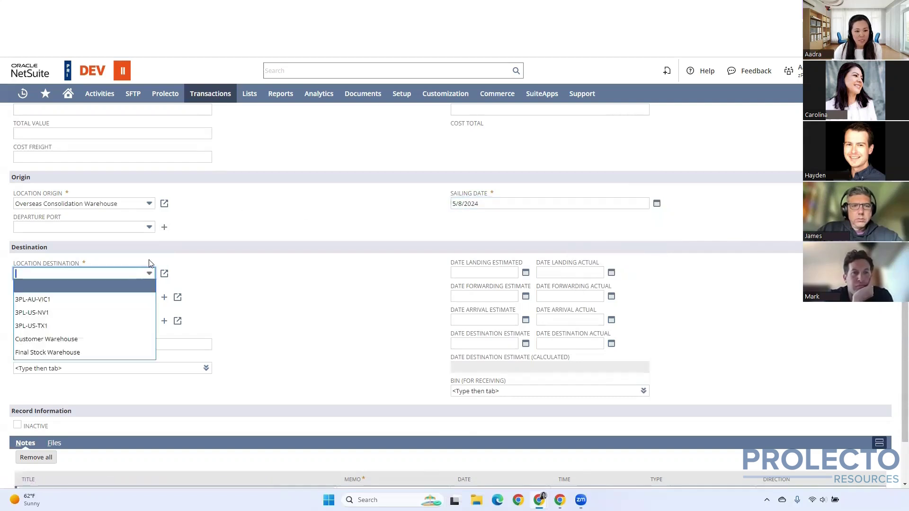
pyautogui.click(116, 358)
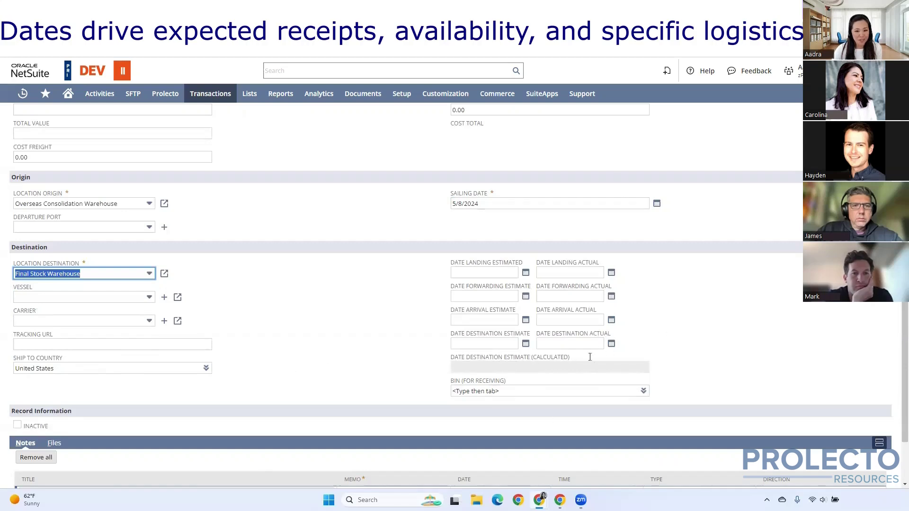
# Step: Review the new container's general, cost, origin and destination fields, including the available status options
pyautogui.scroll(4, 631, 322)
pyautogui.scroll(1, 631, 322)
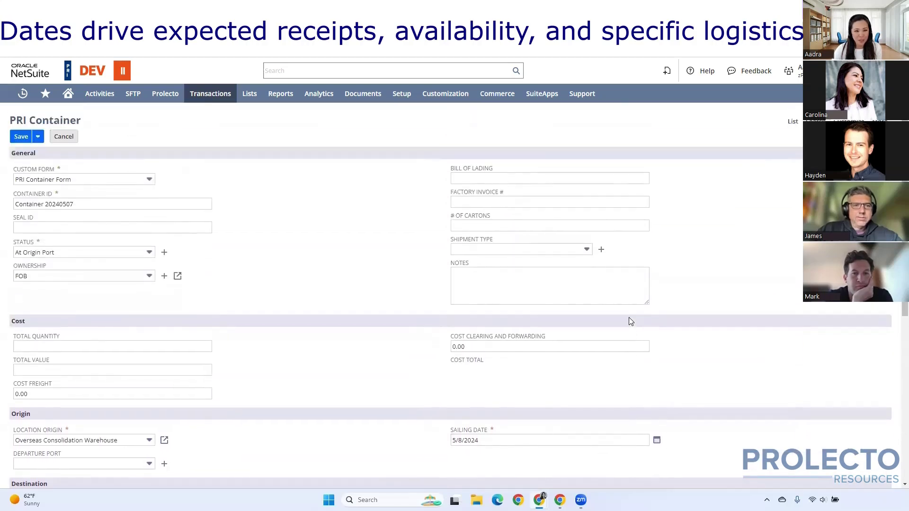
pyautogui.scroll(-1, 629, 317)
pyautogui.scroll(1, 629, 317)
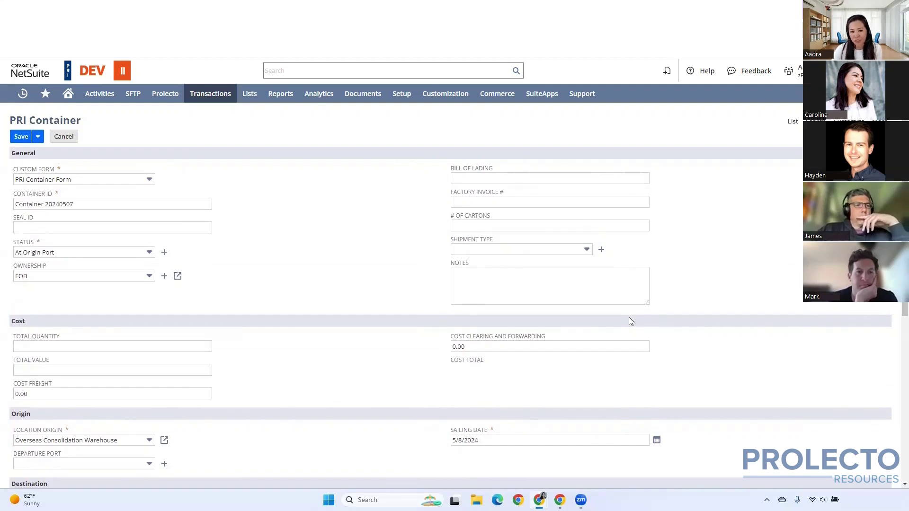
pyautogui.press('Tab')
pyautogui.scroll(3, 628, 322)
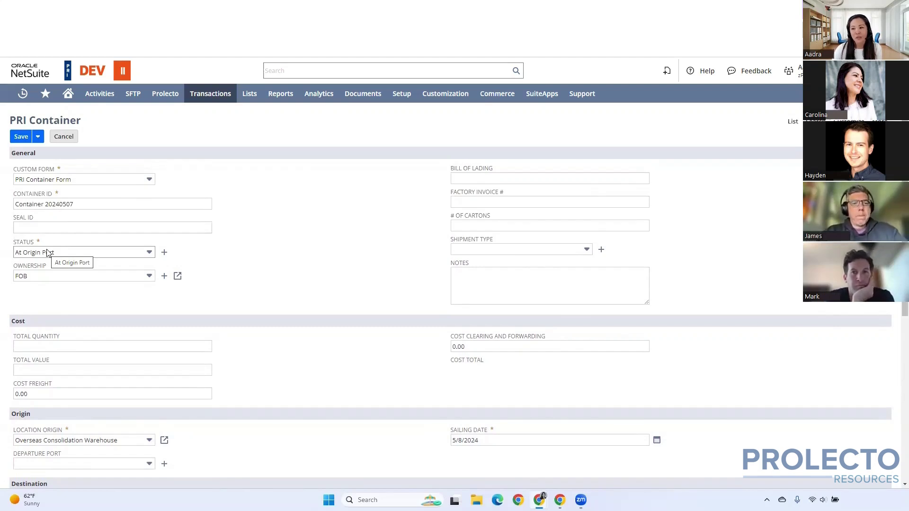
pyautogui.click(47, 252)
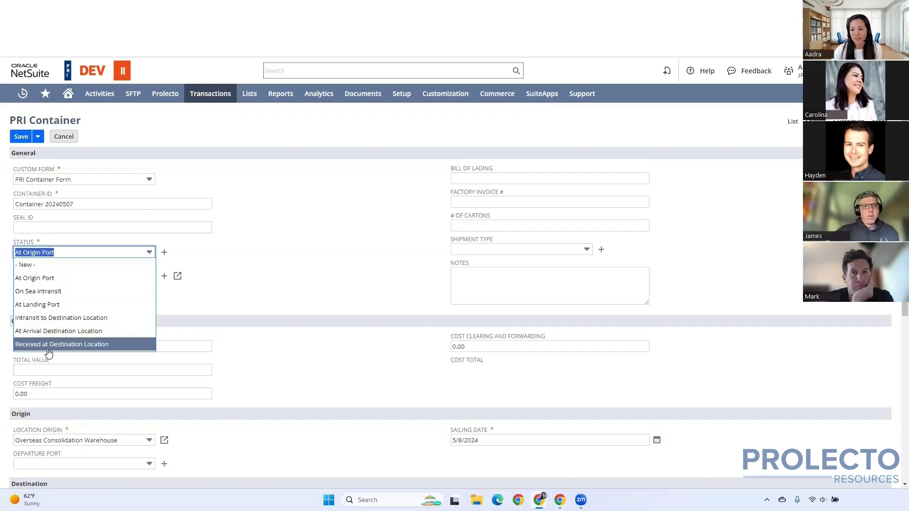
pyautogui.click(344, 285)
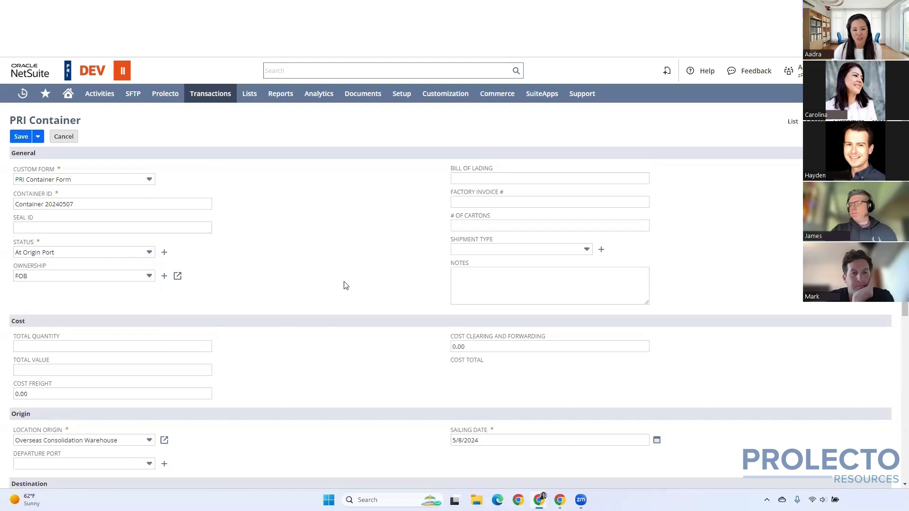
pyautogui.scroll(-5, 345, 286)
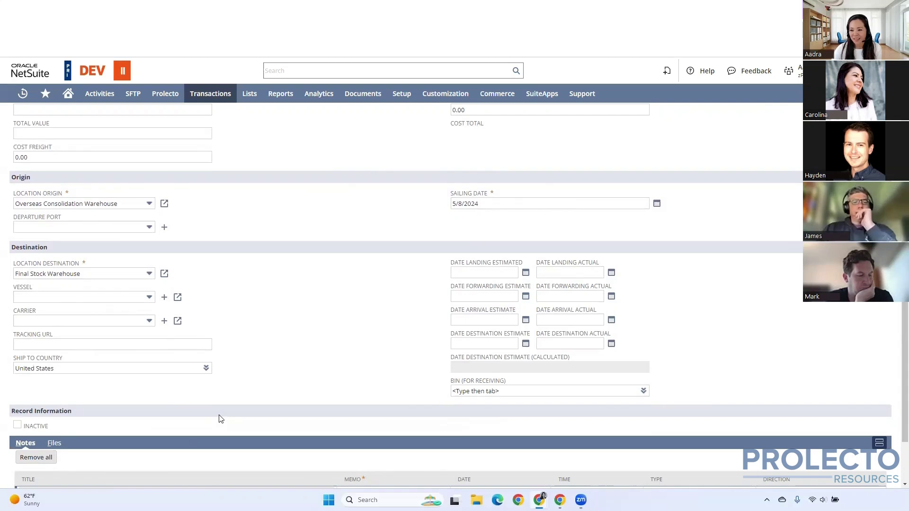
pyautogui.scroll(-1, 318, 367)
pyautogui.scroll(2, 317, 368)
pyautogui.scroll(4, 317, 368)
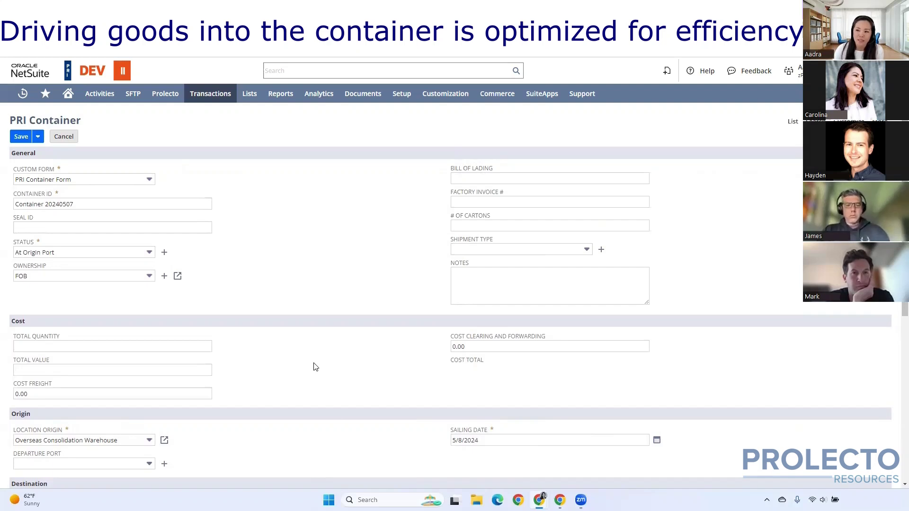
pyautogui.scroll(-3, 316, 367)
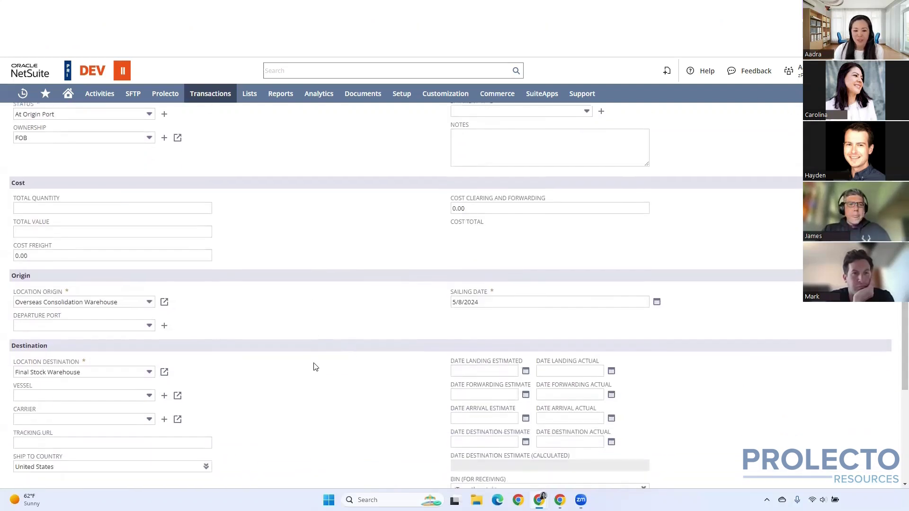
pyautogui.scroll(-2, 316, 367)
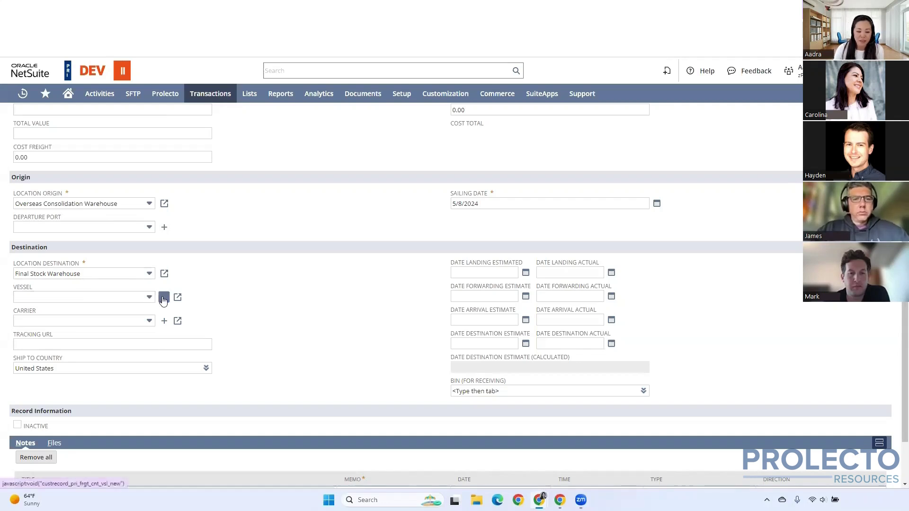
# Step: Create a new vessel named Vessel 1 for the container with a sailing date of 5/7/2024
pyautogui.moveTo(164, 300); pyautogui.dragTo(126, 292)
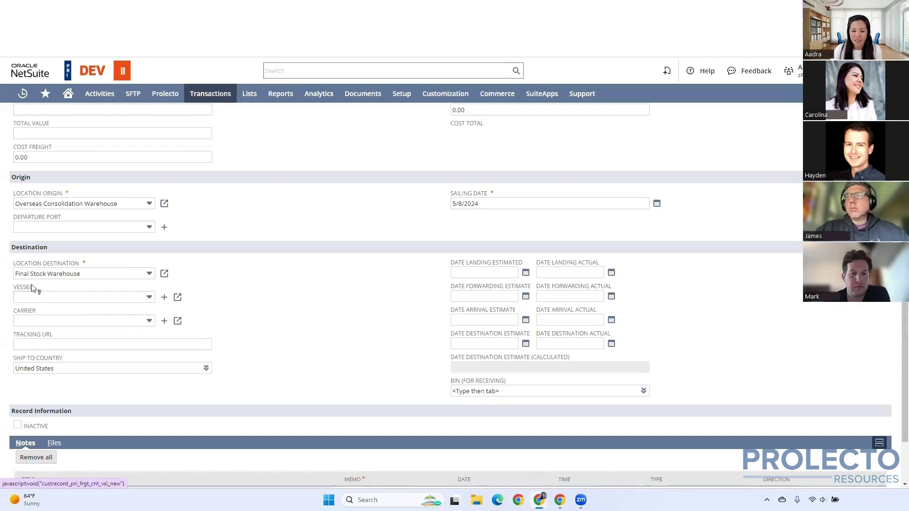
pyautogui.click(165, 297)
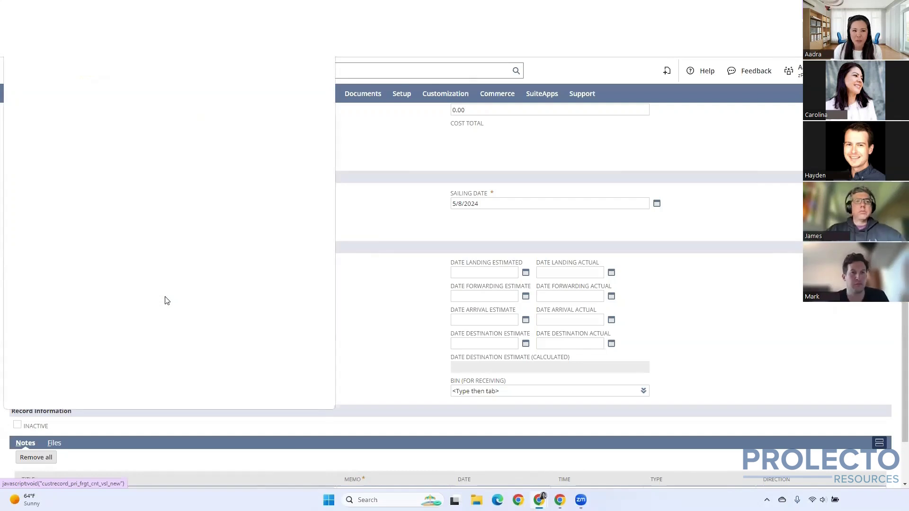
pyautogui.click(84, 107)
pyautogui.write('Vessel 1')
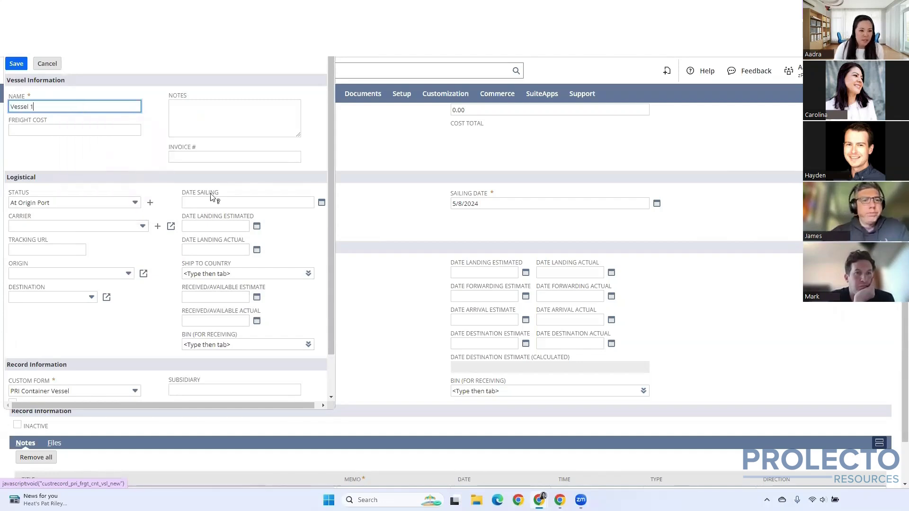
pyautogui.click(322, 203)
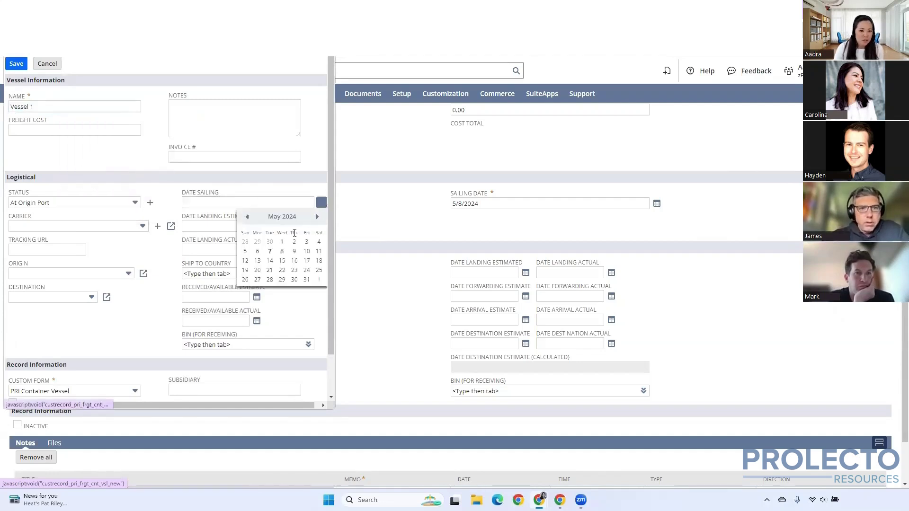
pyautogui.click(269, 252)
pyautogui.scroll(-1, 142, 284)
pyautogui.scroll(1, 71, 255)
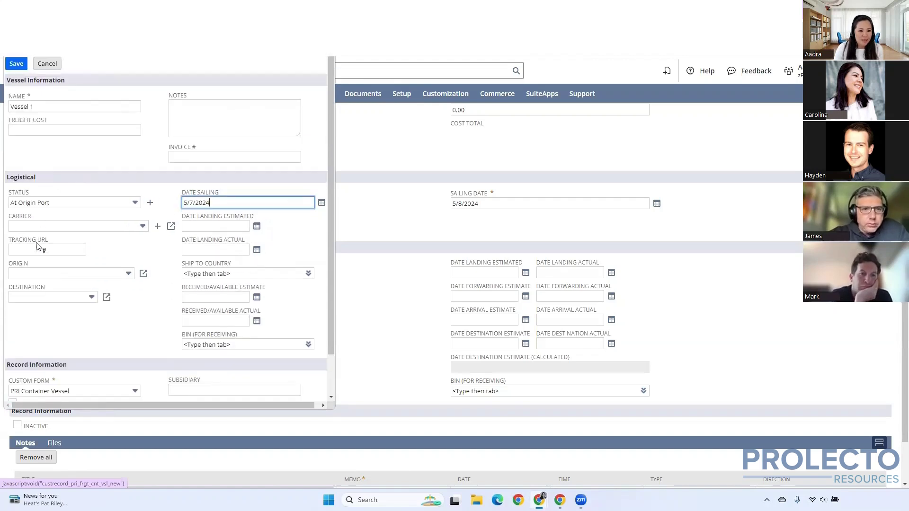
pyautogui.click(11, 64)
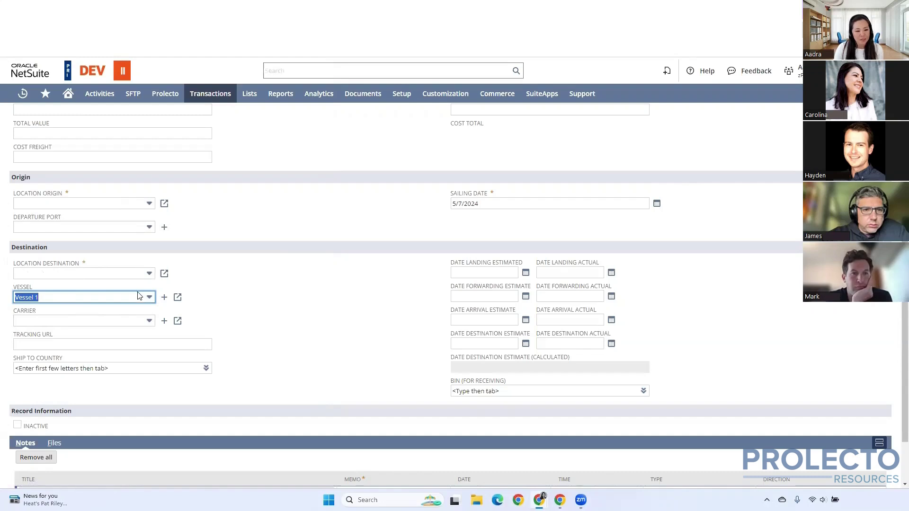
# Step: Open the Vessel 1 record and set its origin to Overseas Consolidation Warehouse and its destination to Final Stock Warehouse
pyautogui.scroll(1, 81, 240)
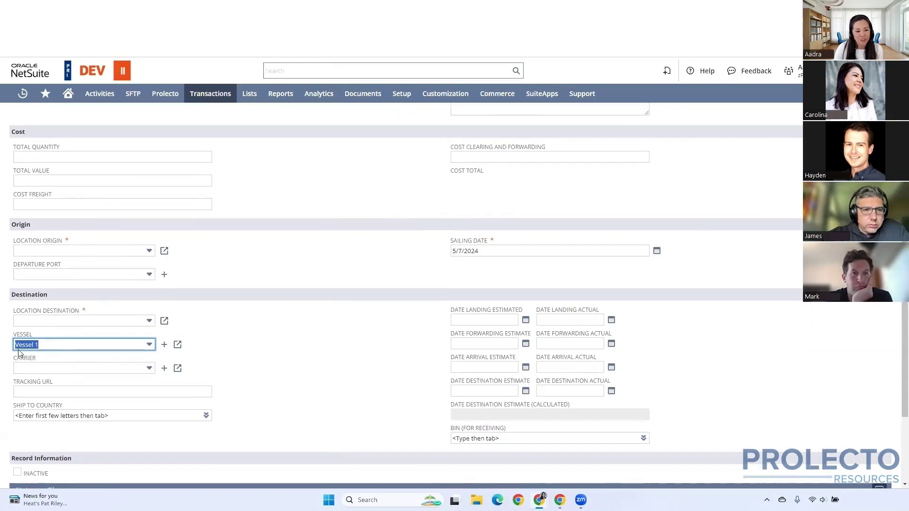
pyautogui.scroll(4, 52, 246)
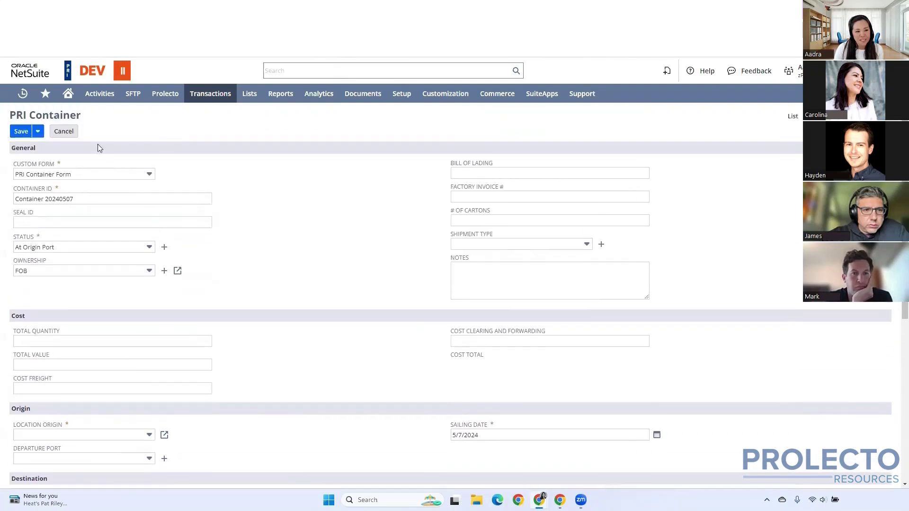
pyautogui.scroll(-5, 255, 206)
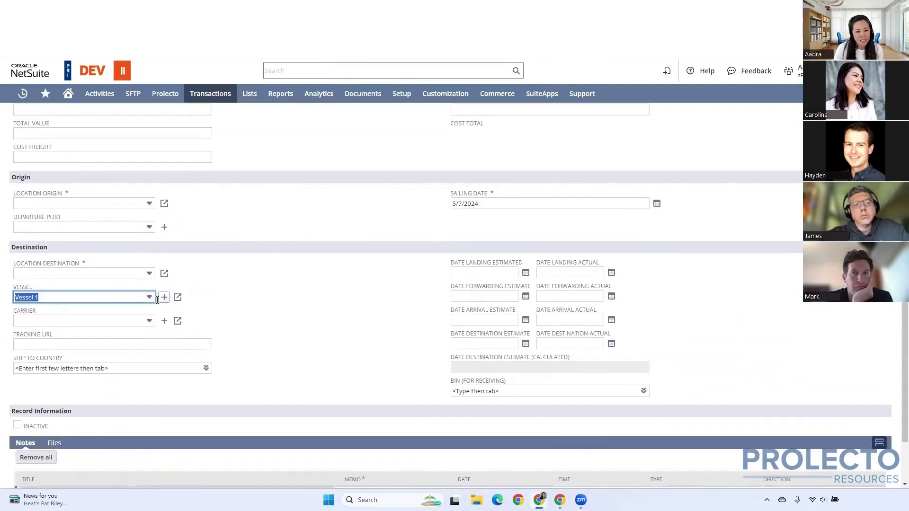
pyautogui.click(177, 297)
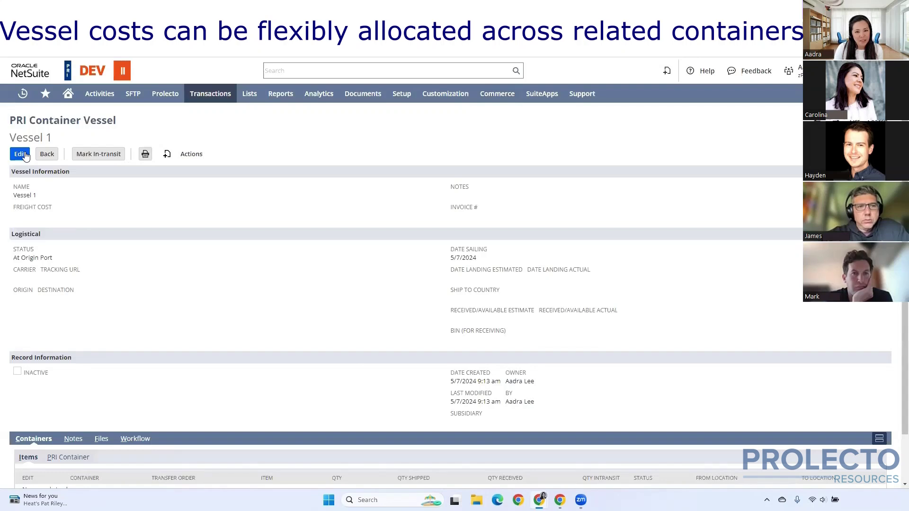
pyautogui.click(20, 154)
pyautogui.click(203, 341)
pyautogui.click(206, 421)
pyautogui.click(21, 154)
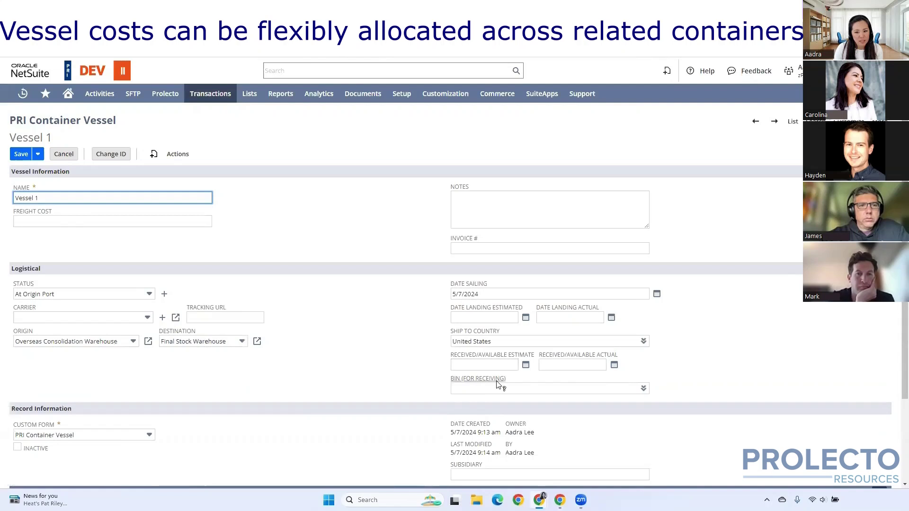
# Step: Set the vessel's received/available estimate to 5/10/2024 and save the vessel record
pyautogui.click(526, 365)
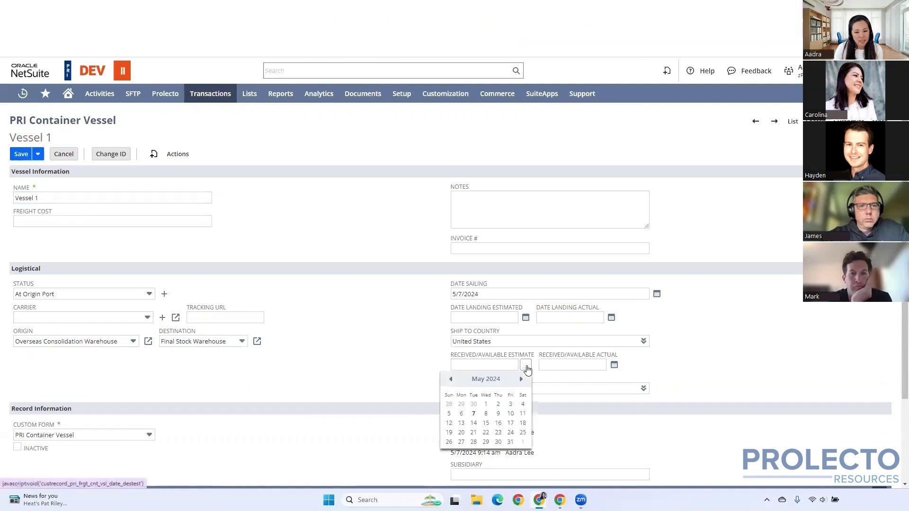
pyautogui.click(511, 413)
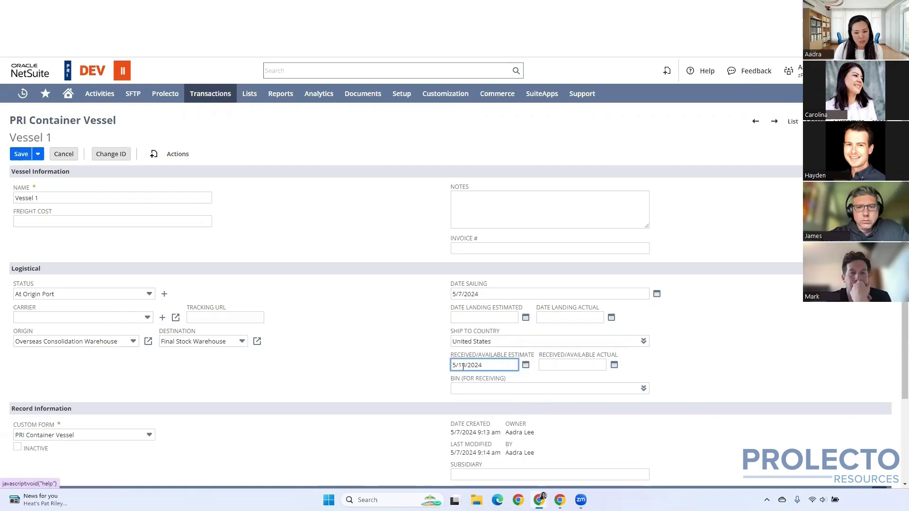
pyautogui.click(24, 158)
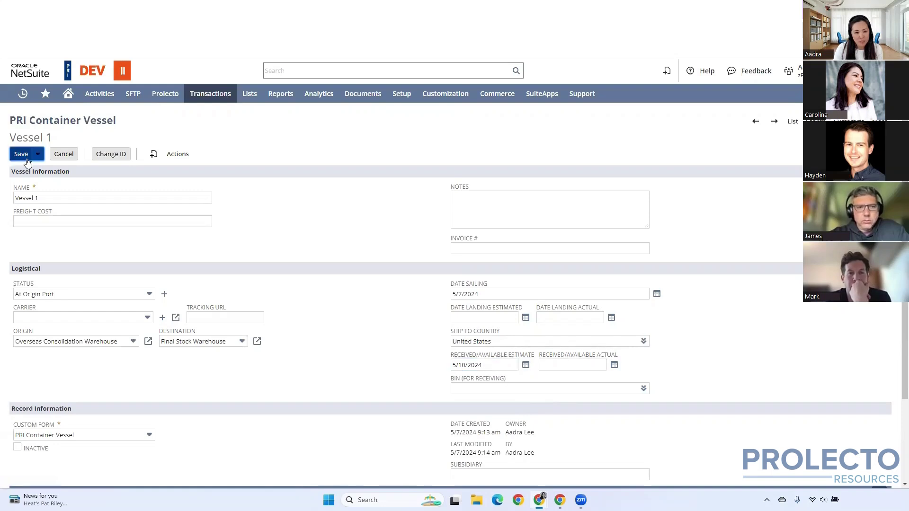
# Step: Check the saved vessel's related items and PRI Container list
pyautogui.scroll(-2, 190, 389)
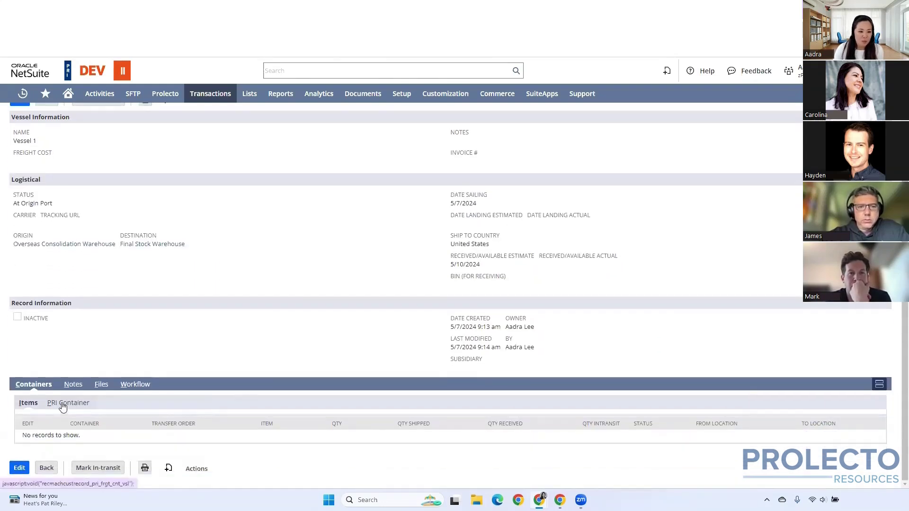
pyautogui.click(62, 405)
pyautogui.scroll(2, 94, 399)
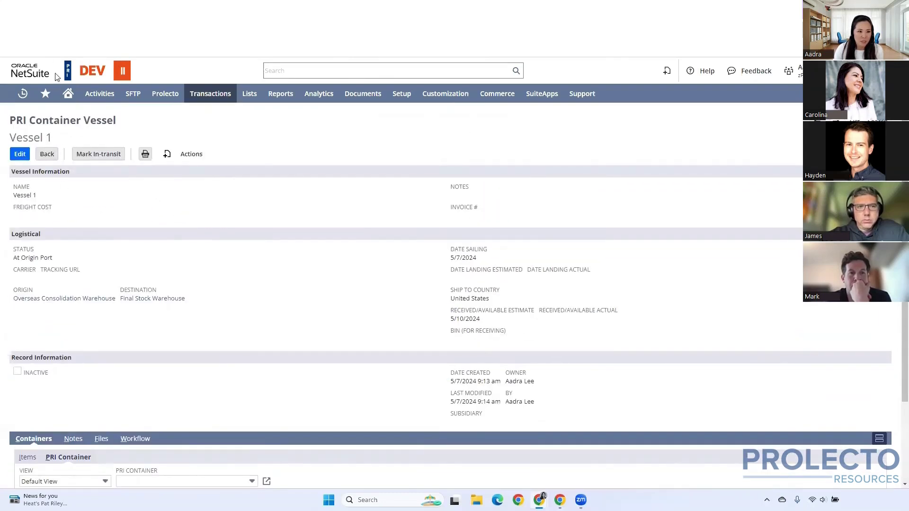
pyautogui.scroll(-3, 249, 339)
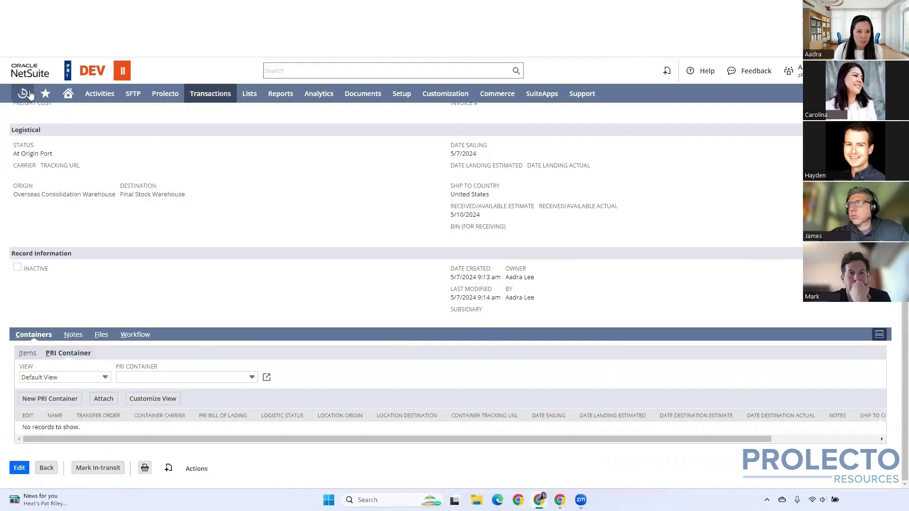
# Step: Return to the new container form and reselect Vessel 1 to bring in the vessel's locations and ship-to country
pyautogui.moveTo(23, 93)
pyautogui.moveTo(40, 135)
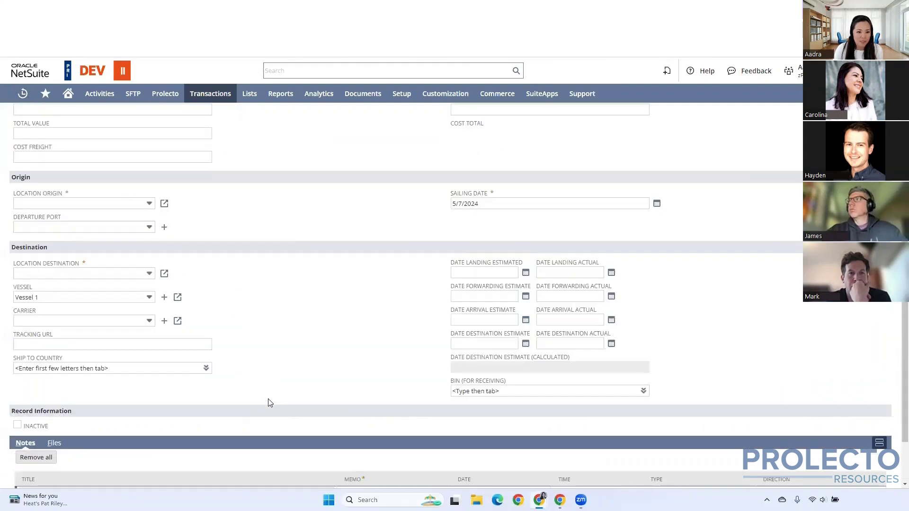
pyautogui.scroll(1, 268, 399)
pyautogui.click(149, 345)
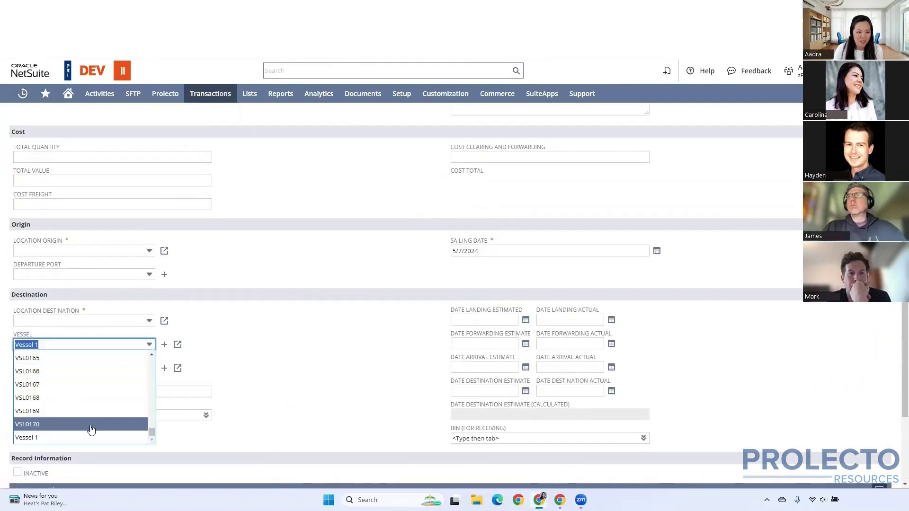
pyautogui.click(85, 437)
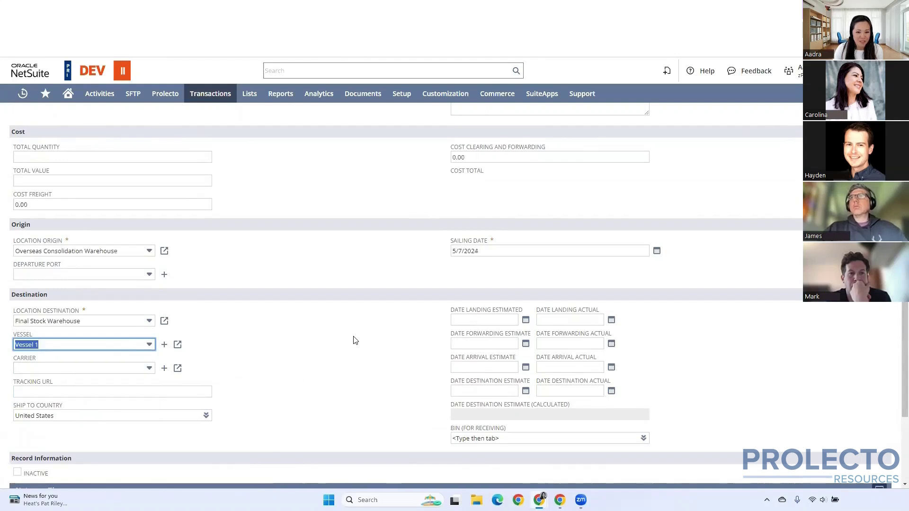
pyautogui.scroll(3, 355, 340)
pyautogui.scroll(-2, 197, 408)
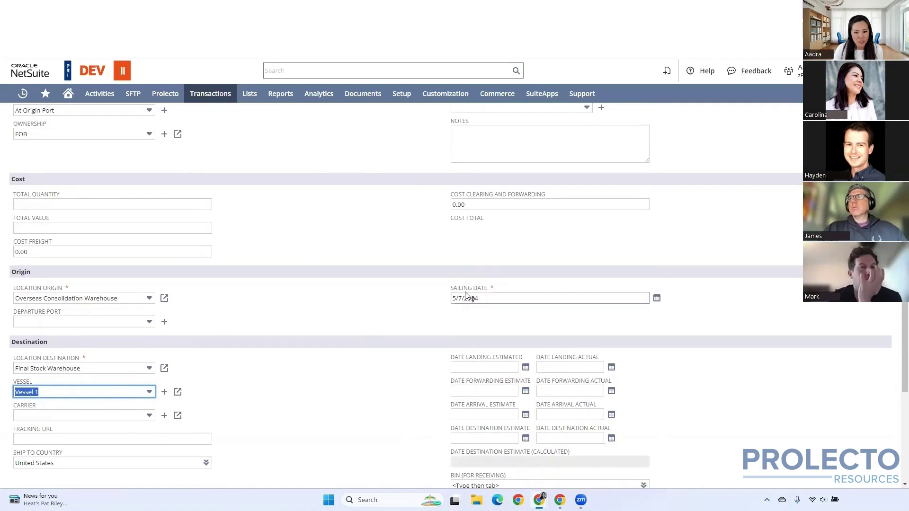
pyautogui.scroll(-1, 345, 325)
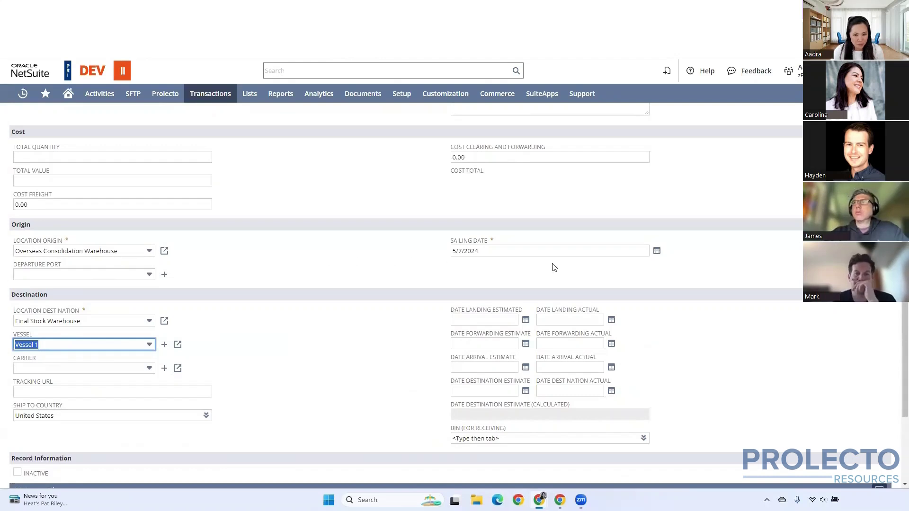
pyautogui.scroll(-2, 552, 263)
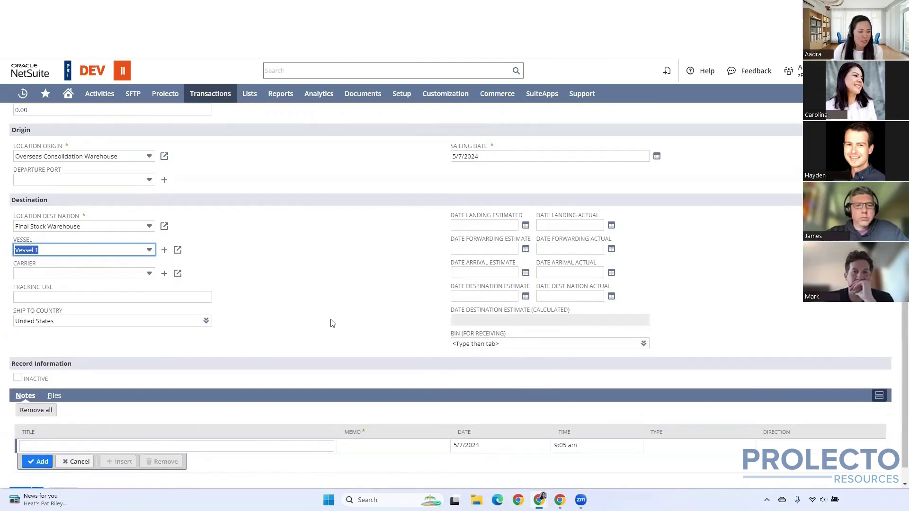
# Step: Try CMA CGM, Hanjin Shipping and MSC - Mediterranean Shipping Company as the container's carrier, and clear the carrier selection again
pyautogui.click(106, 273)
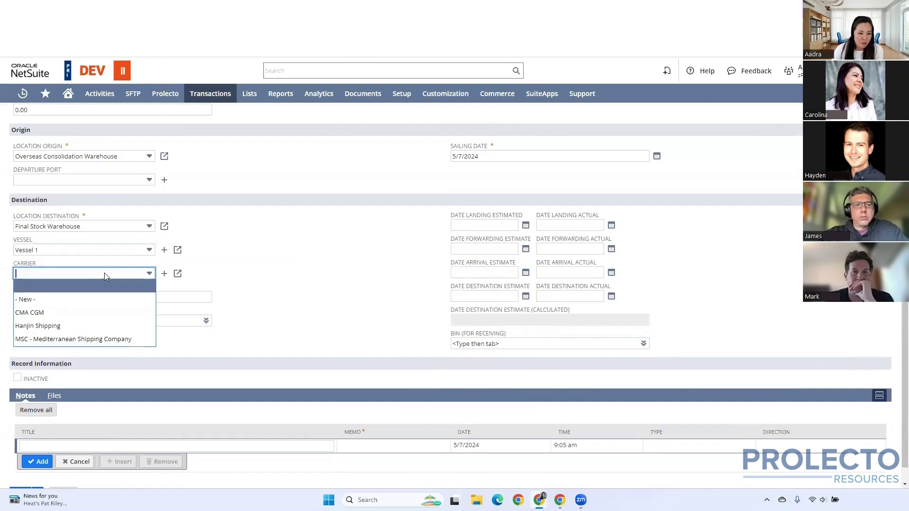
pyautogui.click(293, 269)
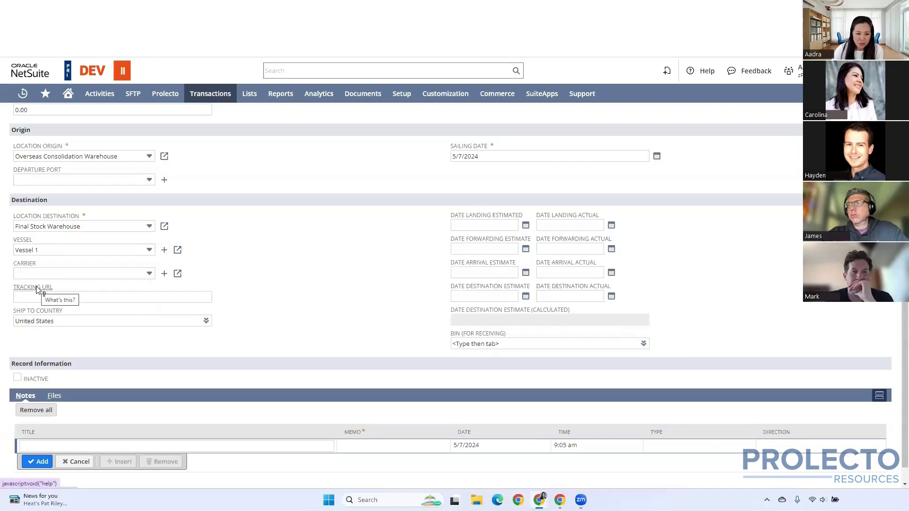
pyautogui.click(57, 274)
pyautogui.click(53, 312)
pyautogui.click(59, 275)
pyautogui.click(52, 329)
pyautogui.click(88, 274)
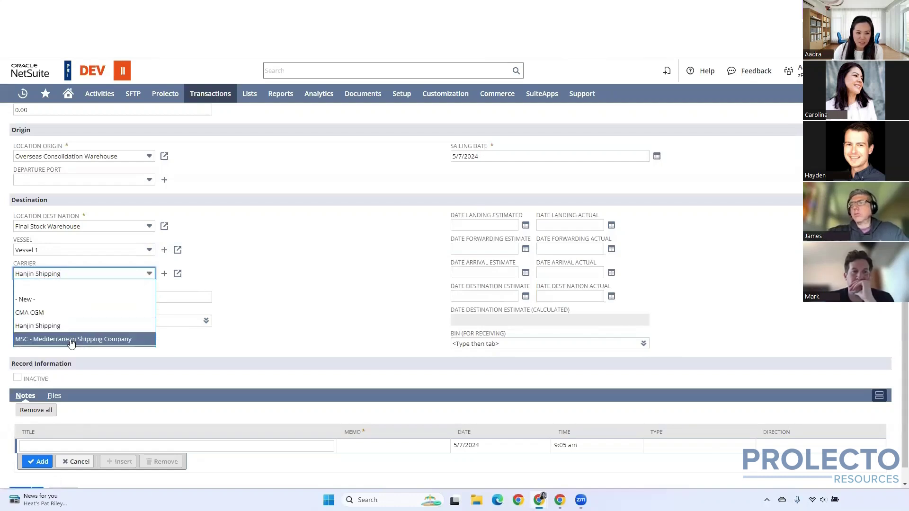
pyautogui.click(71, 340)
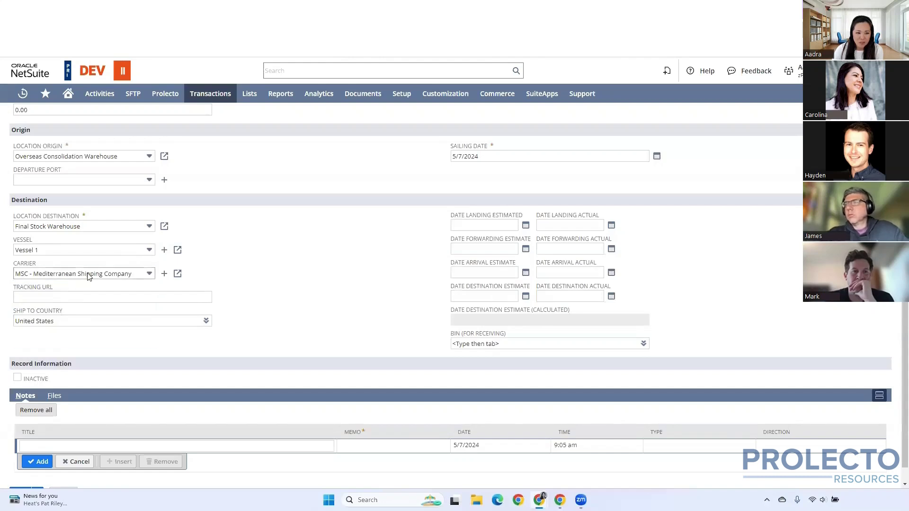
pyautogui.click(85, 274)
pyautogui.click(81, 287)
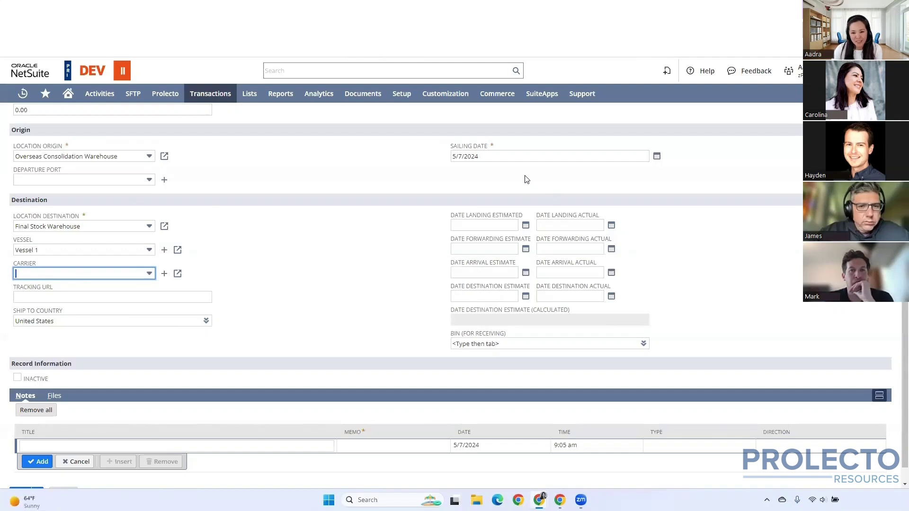
# Step: Set the container's estimated dates to 5/8/2024 for landing and forwarding, 5/9/2024 for arrival and 5/10/2024 for destination
pyautogui.scroll(1, 741, 267)
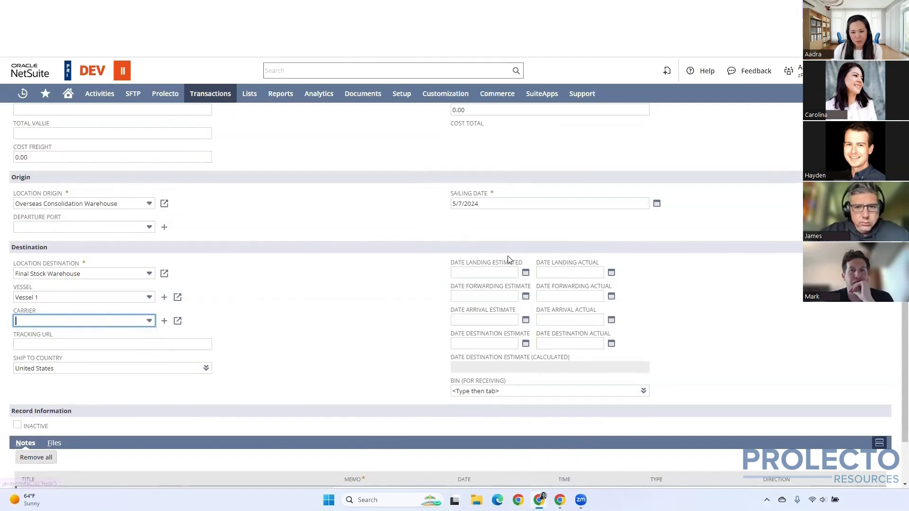
pyautogui.click(524, 274)
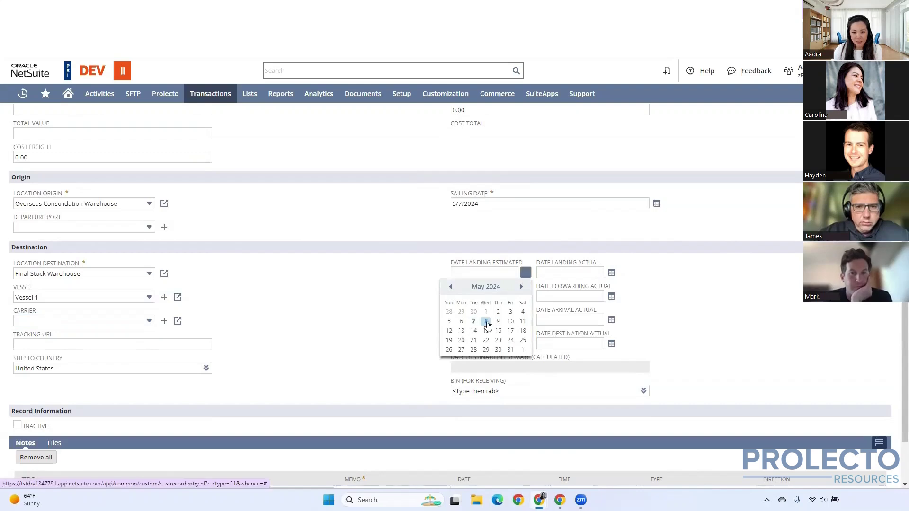
pyautogui.click(487, 323)
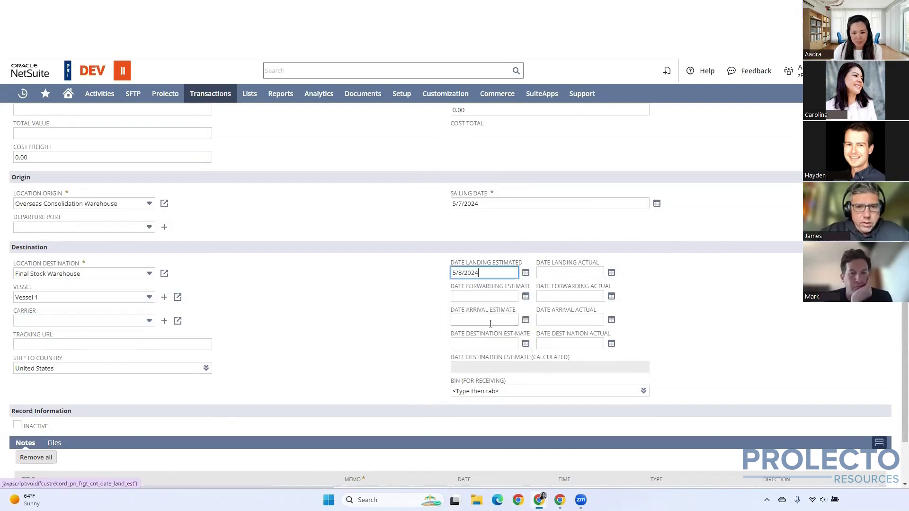
pyautogui.click(525, 298)
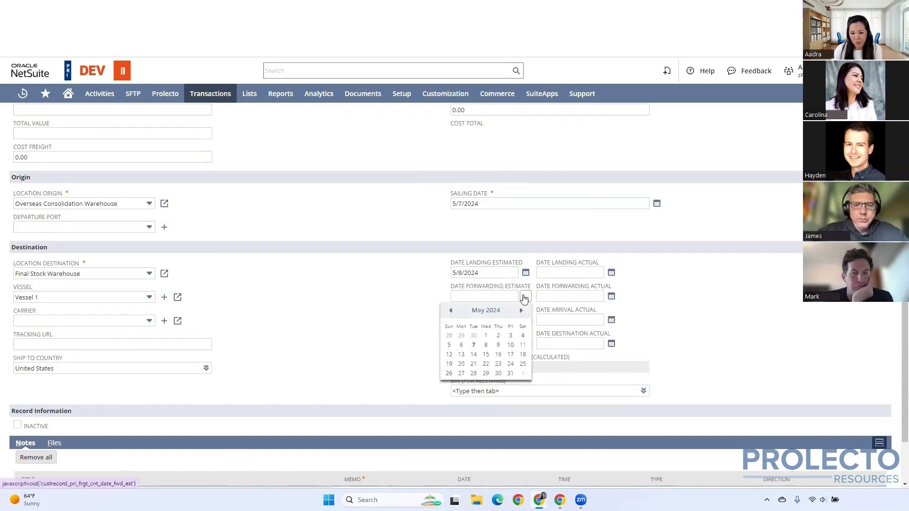
pyautogui.click(486, 345)
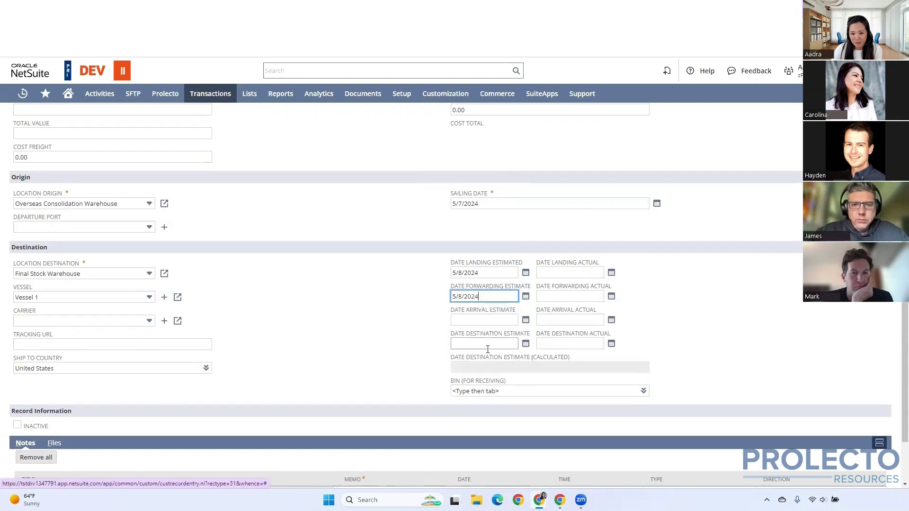
pyautogui.click(525, 321)
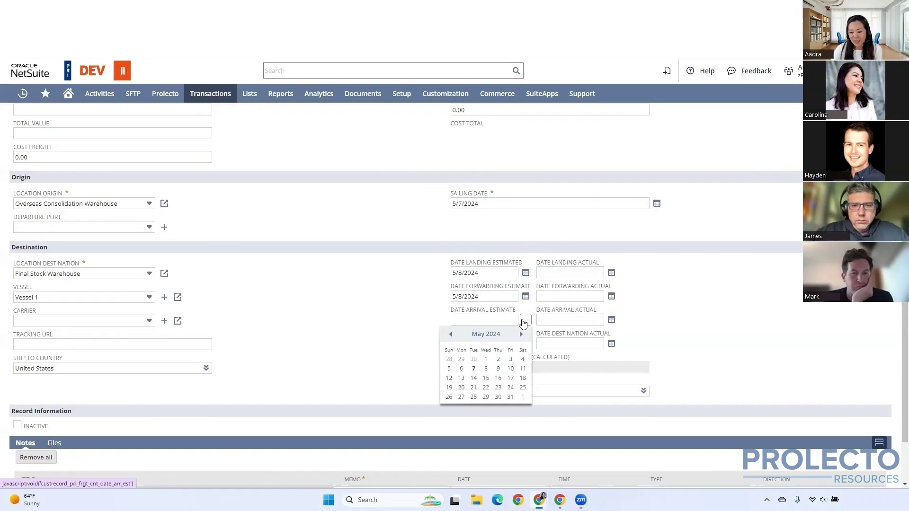
pyautogui.click(500, 369)
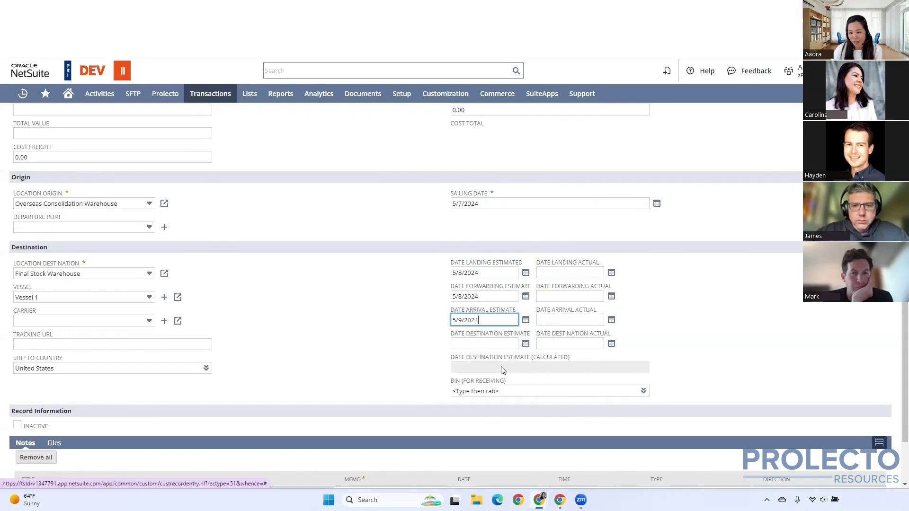
pyautogui.click(525, 344)
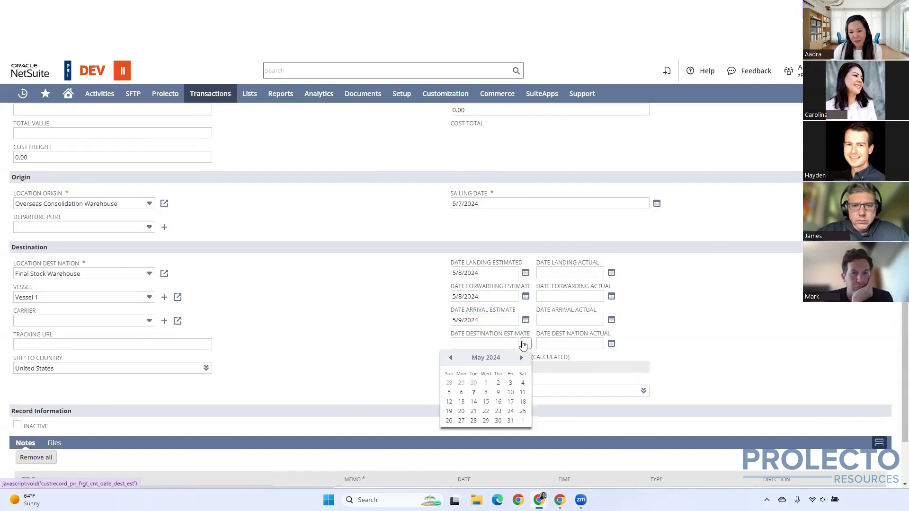
pyautogui.click(511, 393)
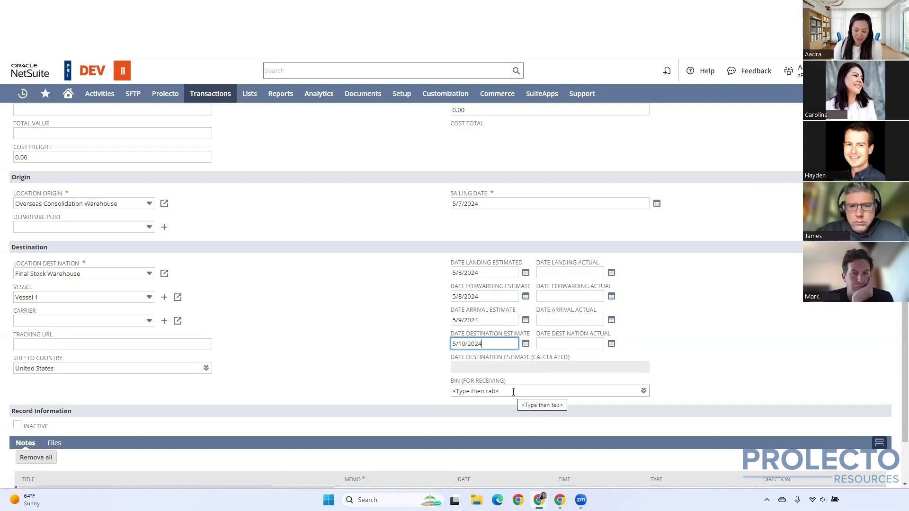
pyautogui.click(419, 360)
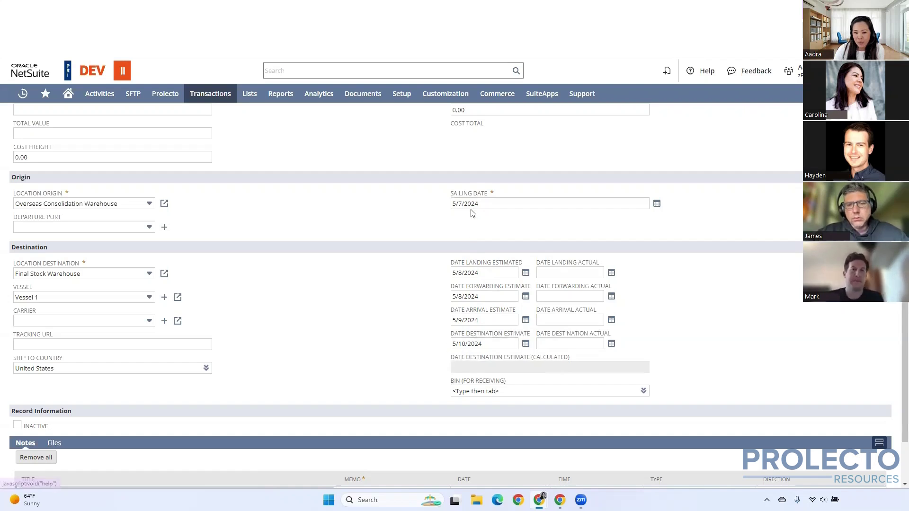
# Step: Review the container's sailing date and its destination date estimate
pyautogui.moveTo(481, 205); pyautogui.dragTo(414, 205)
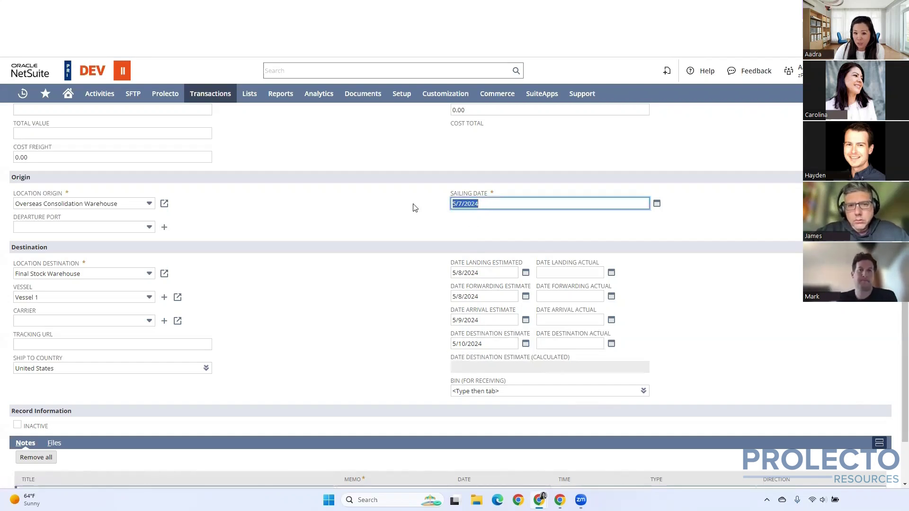
pyautogui.moveTo(490, 344); pyautogui.dragTo(458, 346)
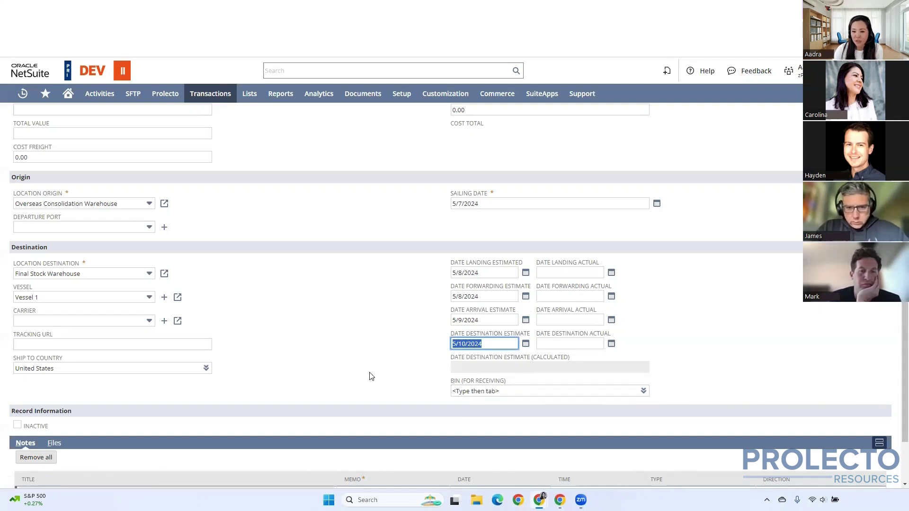
pyautogui.scroll(2, 403, 363)
pyautogui.scroll(-2, 402, 359)
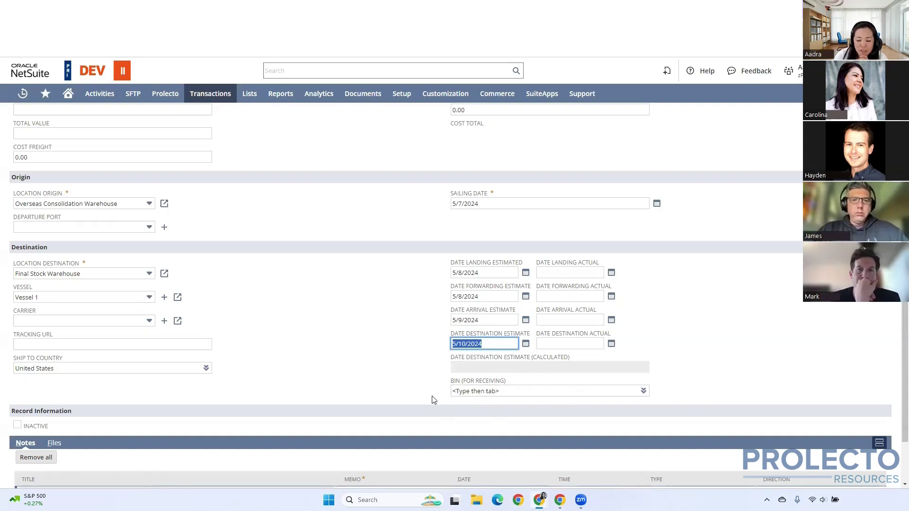
pyautogui.scroll(5, 236, 261)
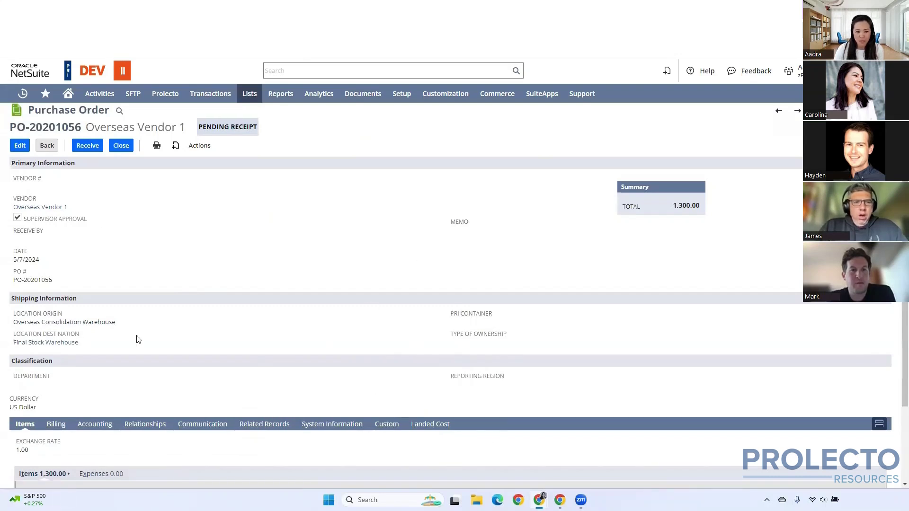
# Step: Start an item receipt from the Overseas Vendor 1 purchase order, assigning Container 20240507 and FOB as the type of ownership
pyautogui.scroll(-2, 194, 372)
pyautogui.scroll(3, 194, 372)
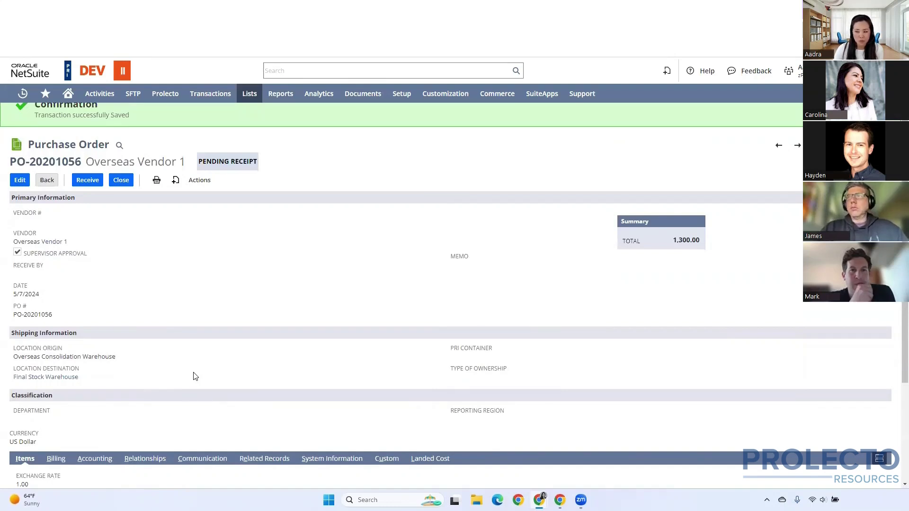
pyautogui.click(88, 181)
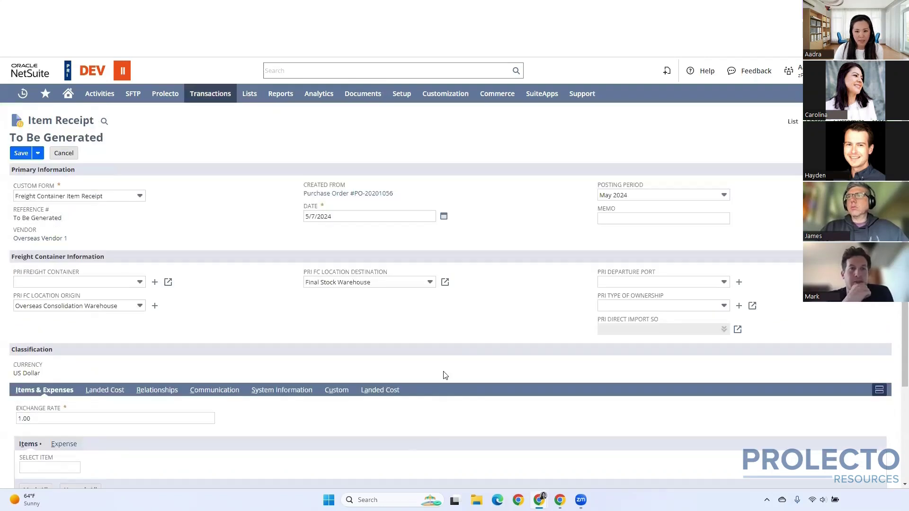
pyautogui.click(113, 283)
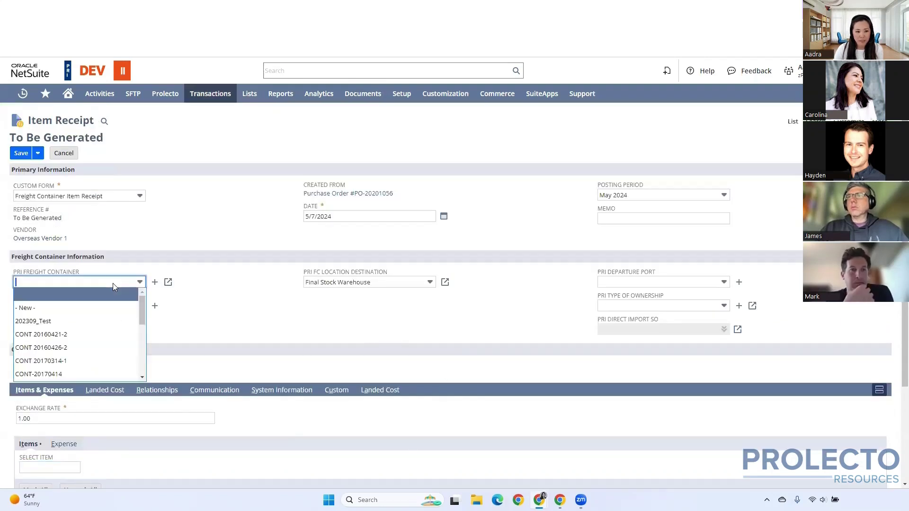
pyautogui.press('Return')
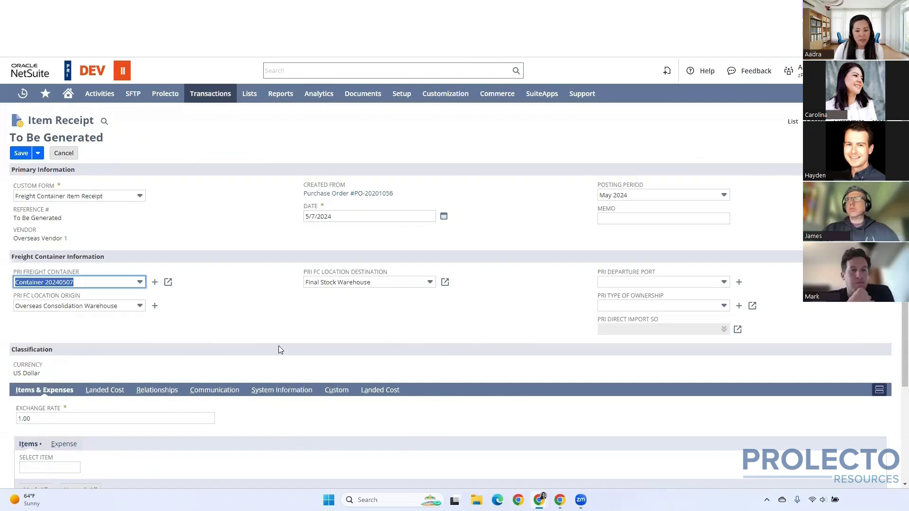
pyautogui.click(665, 307)
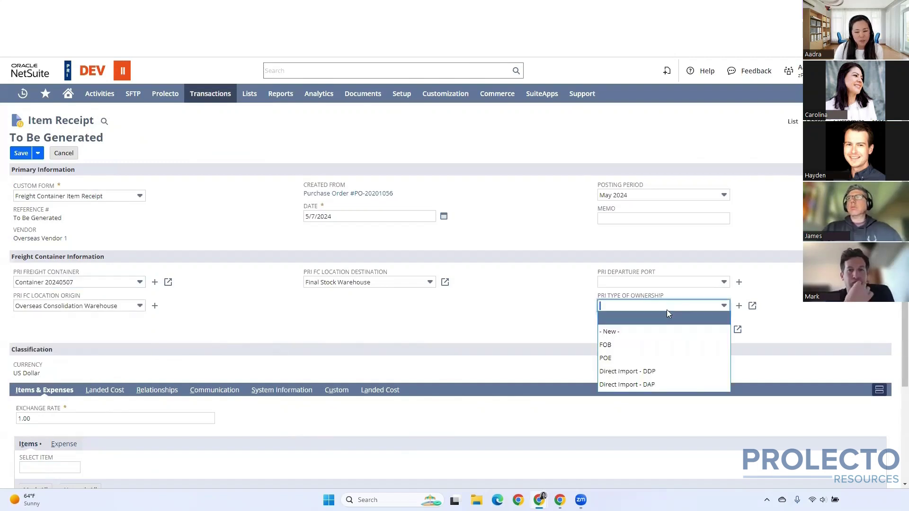
pyautogui.click(649, 346)
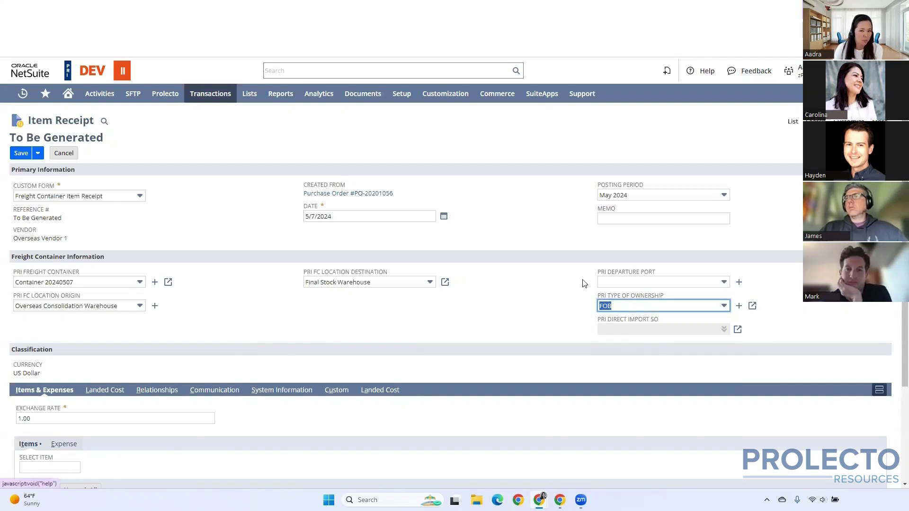
# Step: Set the received quantities to 50 for Item A and 40 for Item B, and save the item receipt
pyautogui.scroll(-1, 546, 305)
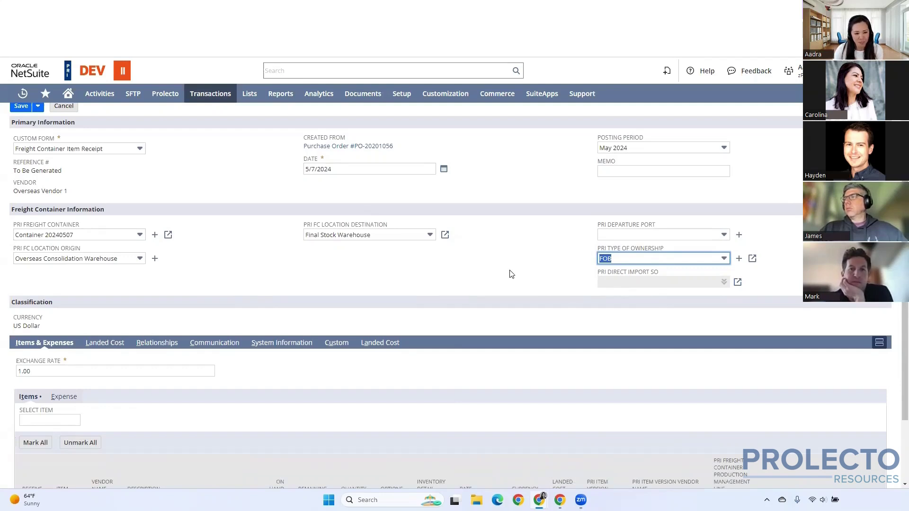
pyautogui.scroll(-2, 512, 274)
pyautogui.click(355, 419)
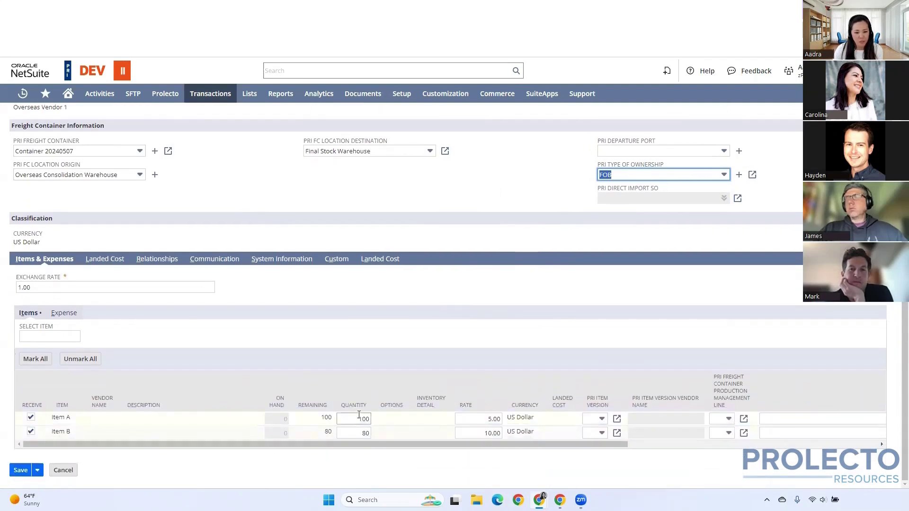
pyautogui.write('50')
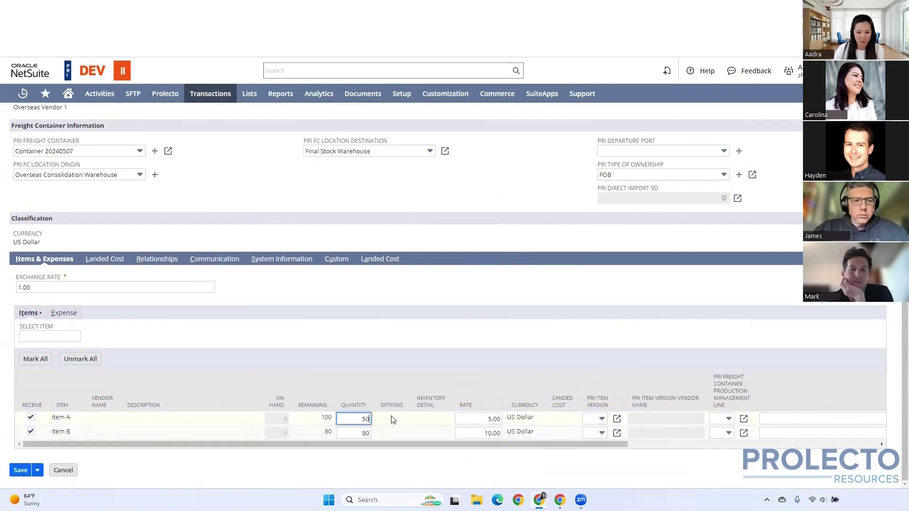
pyautogui.click(351, 432)
pyautogui.write('40')
pyautogui.scroll(3, 380, 350)
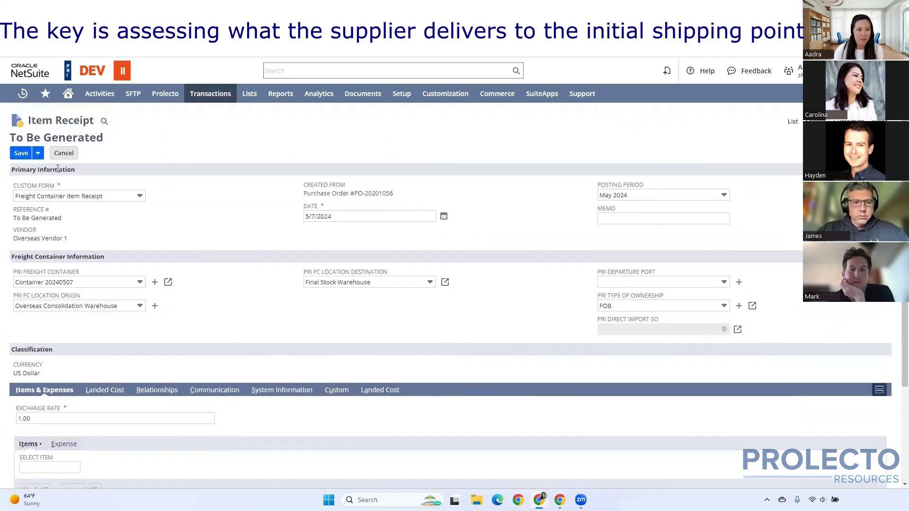
pyautogui.click(21, 153)
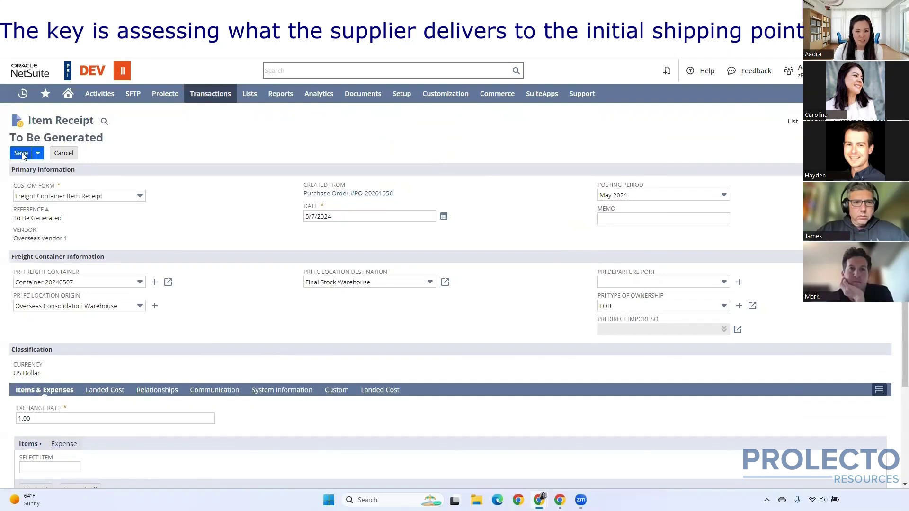
# Step: Edit the saved item receipt, try to change its date to 5/8/2024, and save it again
pyautogui.click(316, 218)
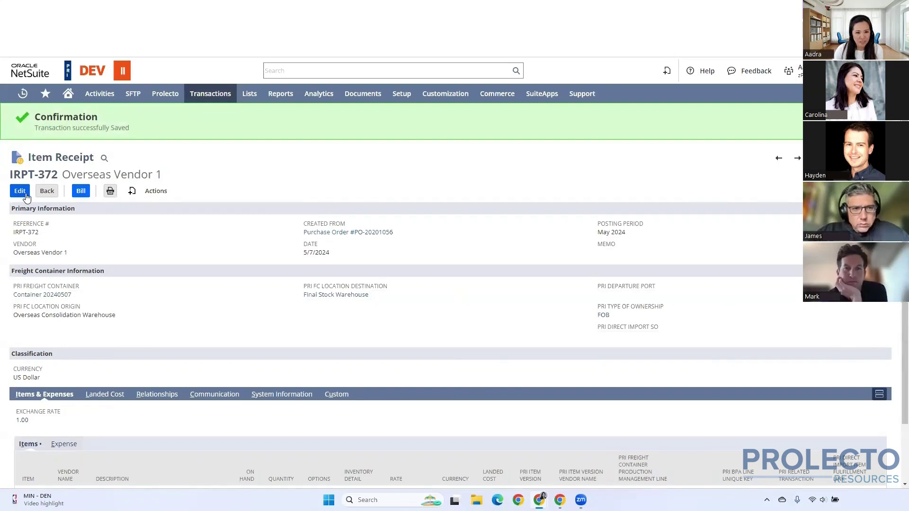
pyautogui.click(21, 192)
pyautogui.click(443, 218)
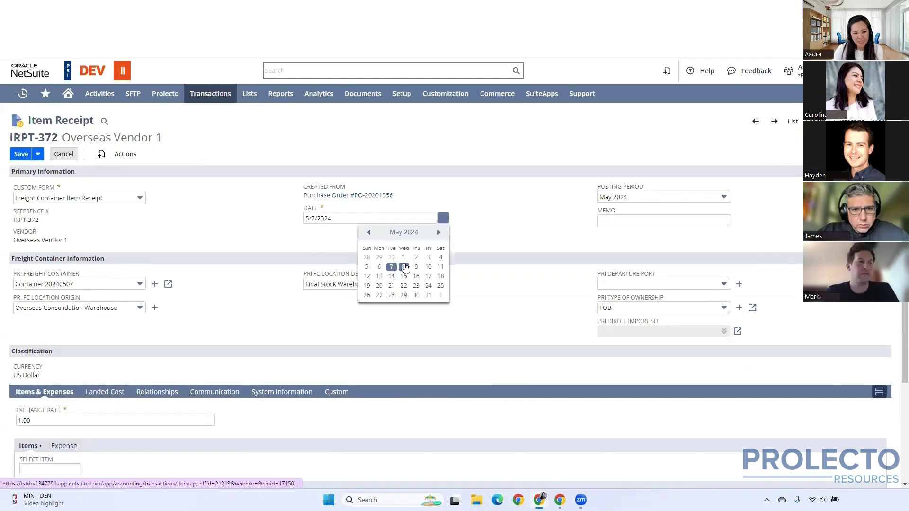
pyautogui.click(404, 267)
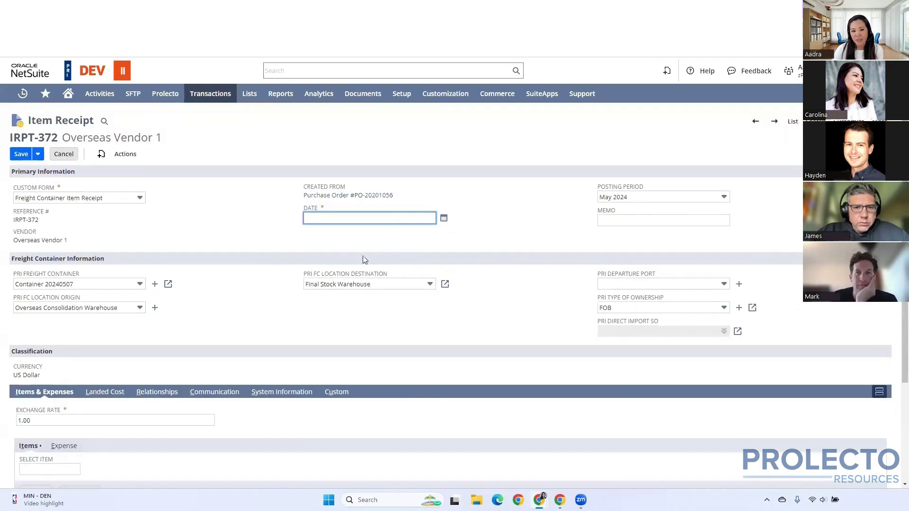
pyautogui.click(444, 218)
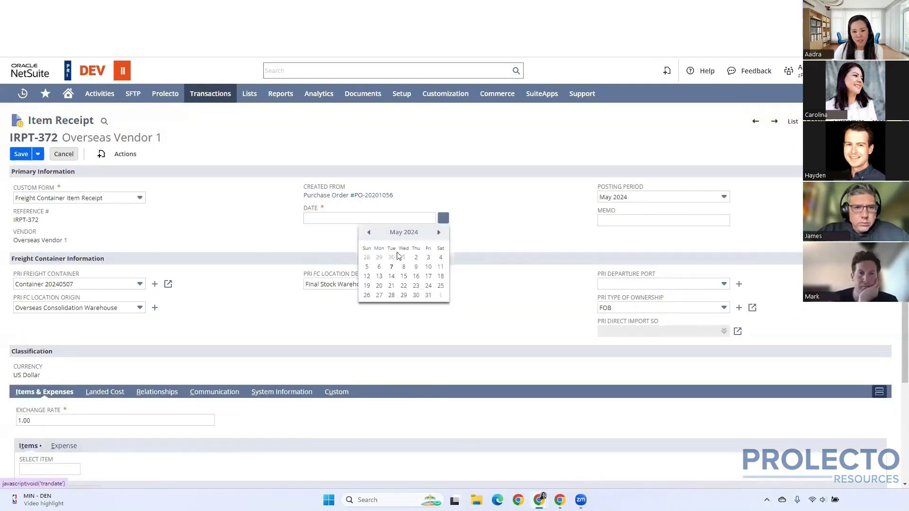
pyautogui.click(407, 267)
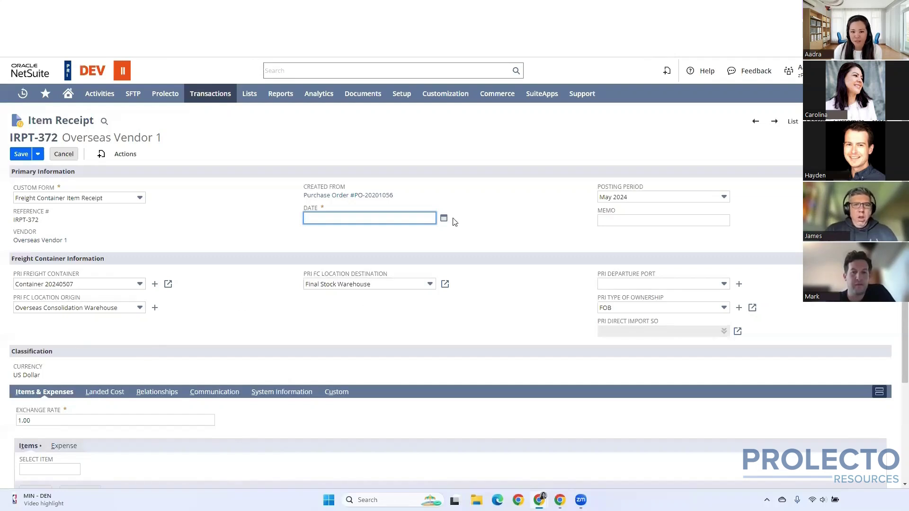
pyautogui.click(21, 154)
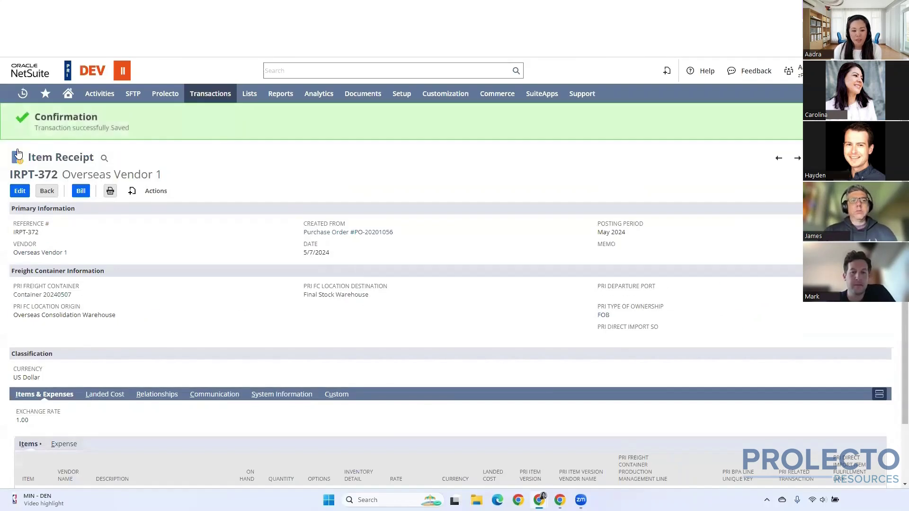
# Step: Check the saved receipt's item lines and open its linked Container 20240507 record separately
pyautogui.scroll(-1, 18, 154)
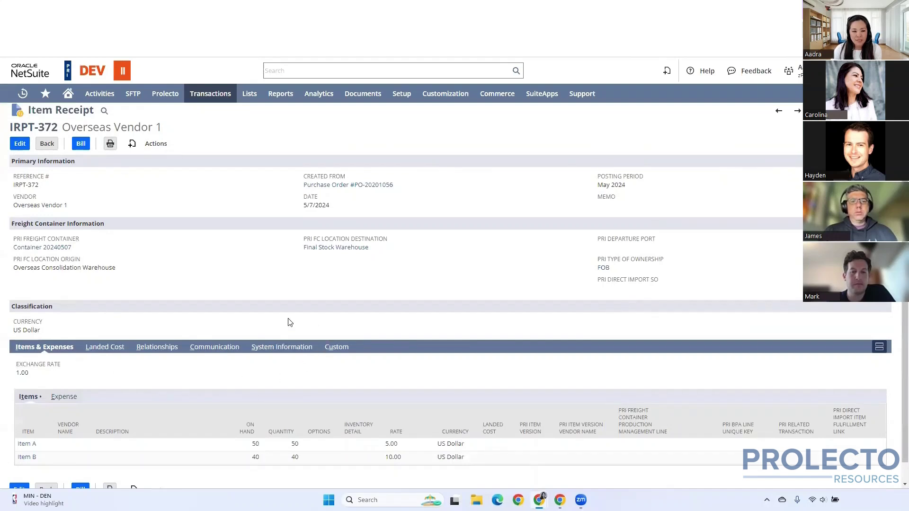
pyautogui.scroll(1, 275, 317)
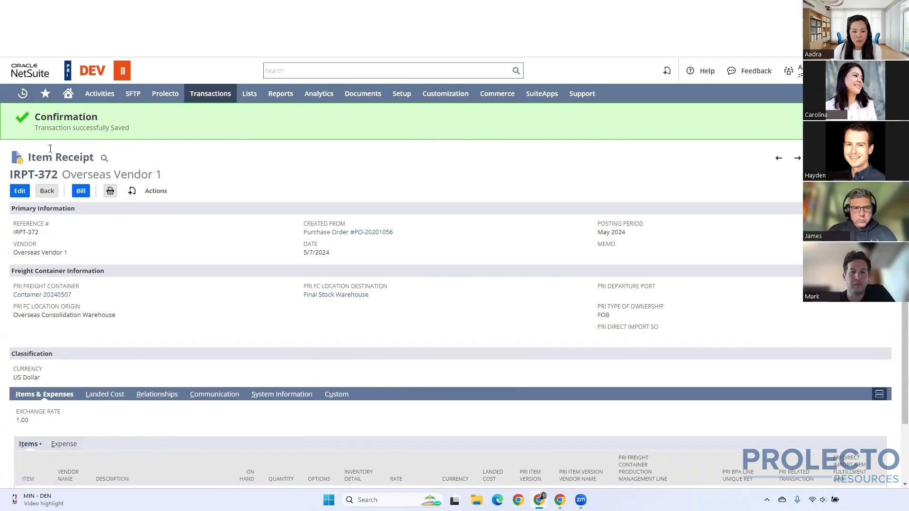
pyautogui.rightClick(51, 298)
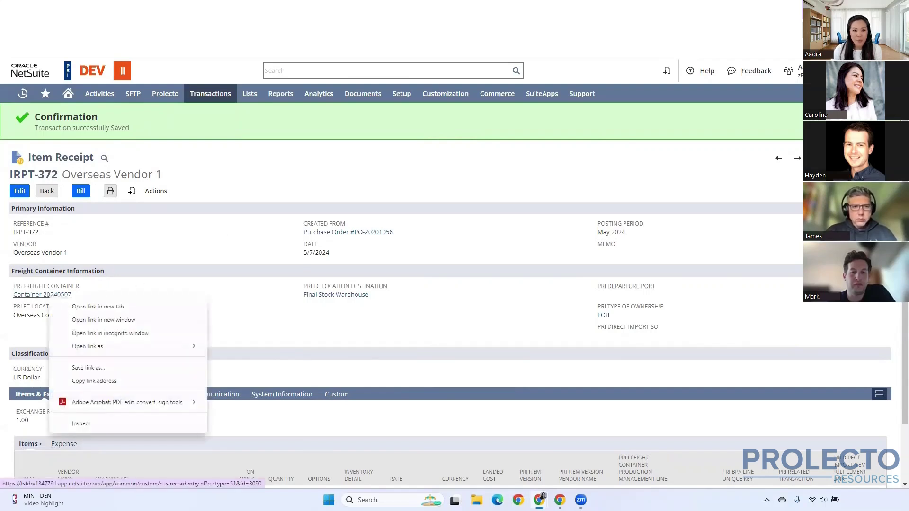
pyautogui.click(103, 320)
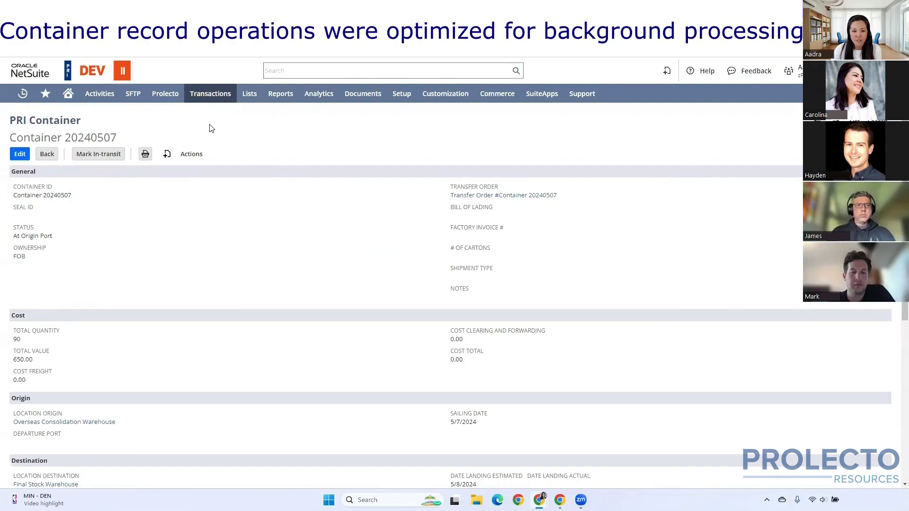
# Step: Examine the container's general details, dates, transfer order item lines and linked item receipts
pyautogui.scroll(-4, 211, 128)
pyautogui.scroll(3, 439, 157)
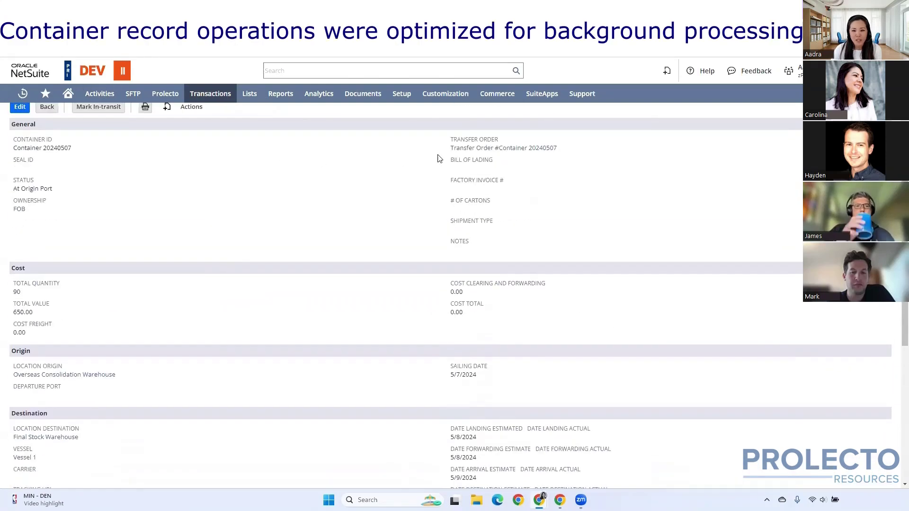
pyautogui.scroll(-5, 208, 189)
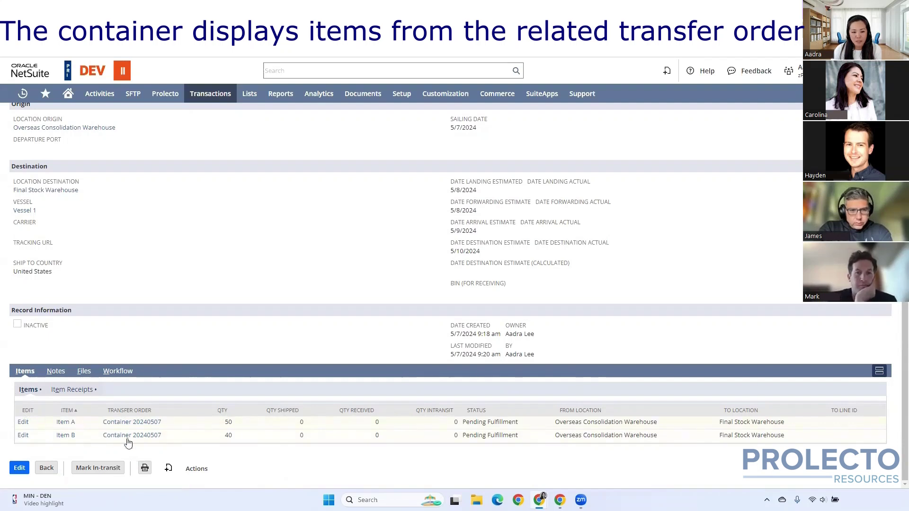
pyautogui.click(85, 392)
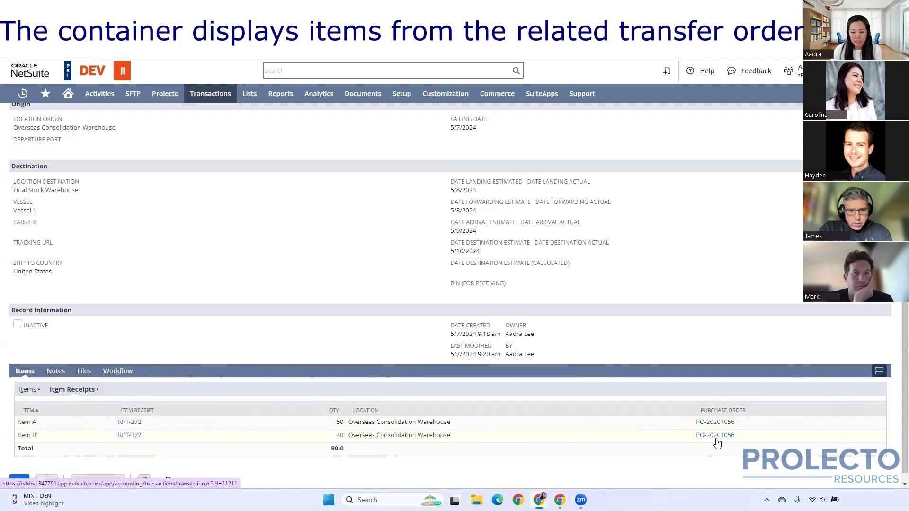
pyautogui.scroll(6, 402, 255)
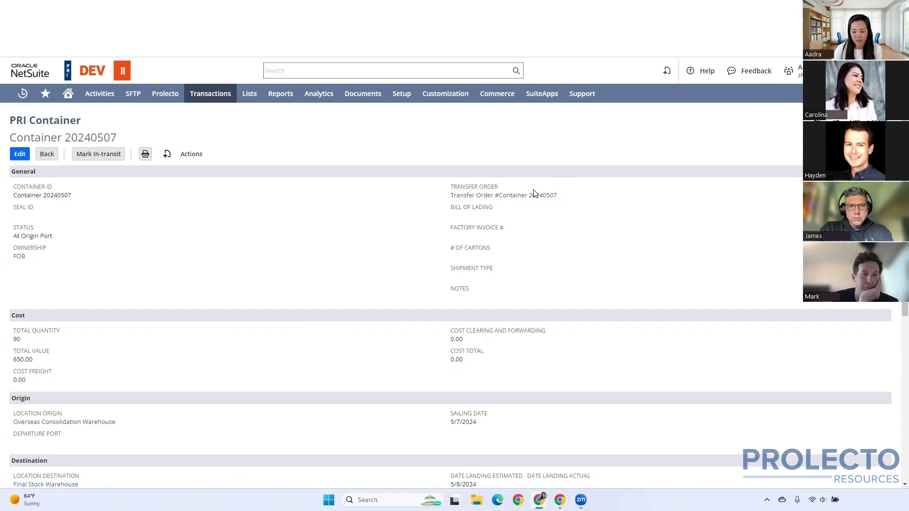
pyautogui.scroll(-4, 360, 225)
pyautogui.scroll(4, 356, 225)
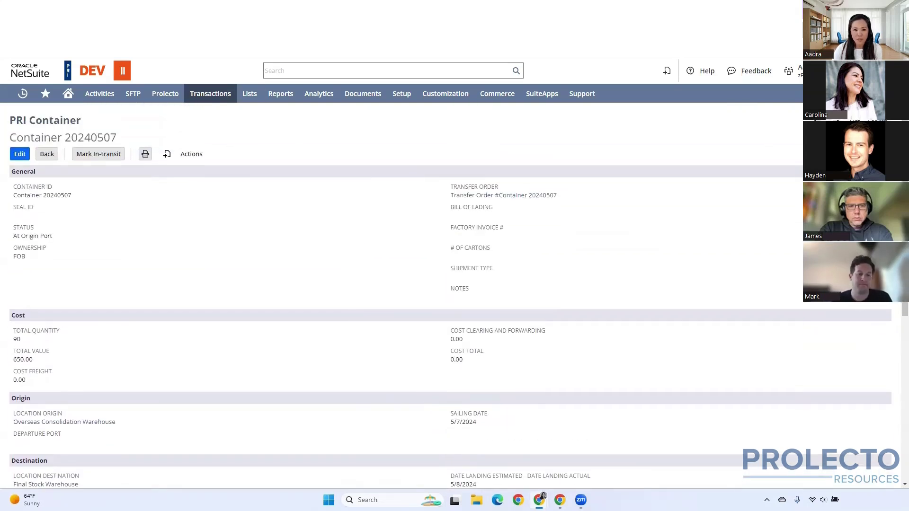
pyautogui.scroll(-5, 230, 428)
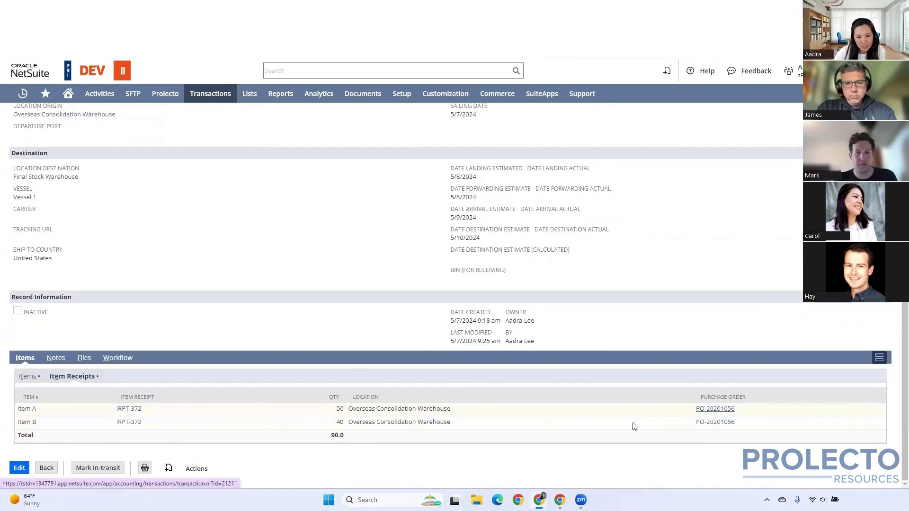
pyautogui.click(27, 376)
pyautogui.moveTo(65, 436)
# Step: Open the recently viewed Overseas Vendor 2 purchase order and start receiving it
pyautogui.moveTo(23, 97)
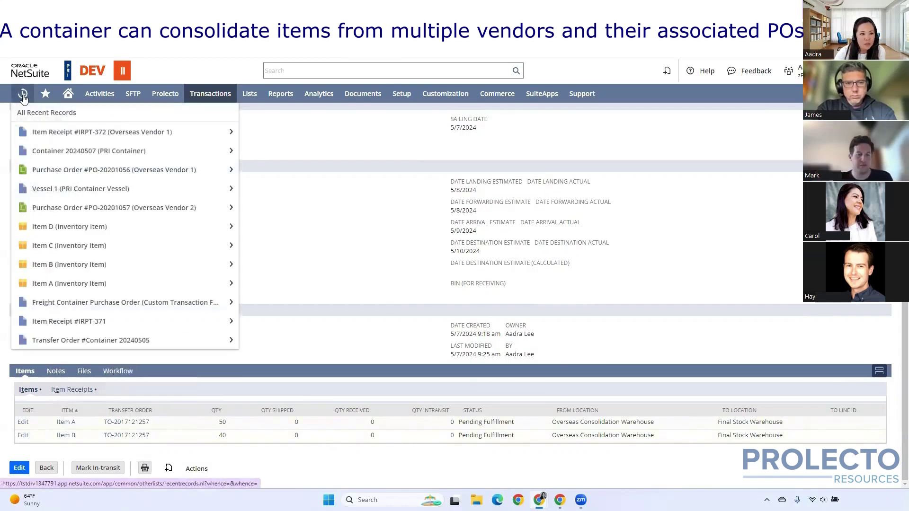
pyautogui.rightClick(69, 207)
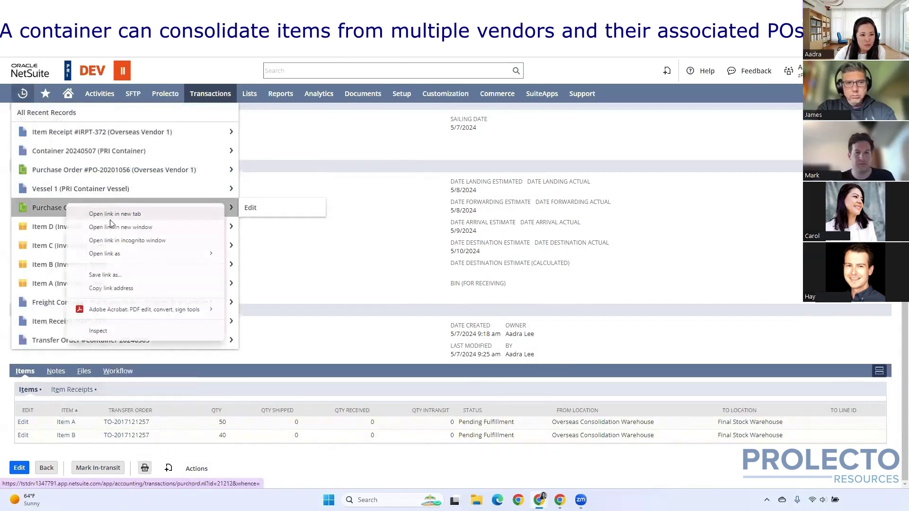
pyautogui.press('Escape')
pyautogui.click(47, 207)
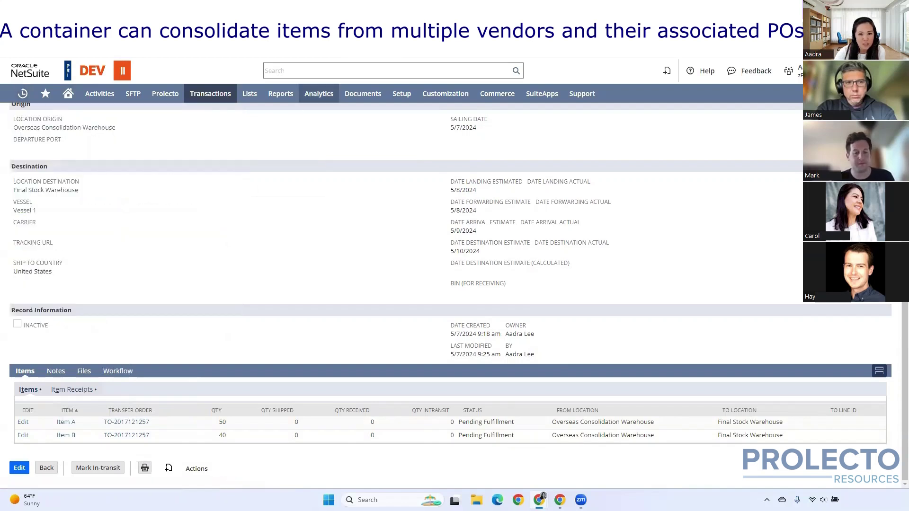
pyautogui.scroll(3, 51, 432)
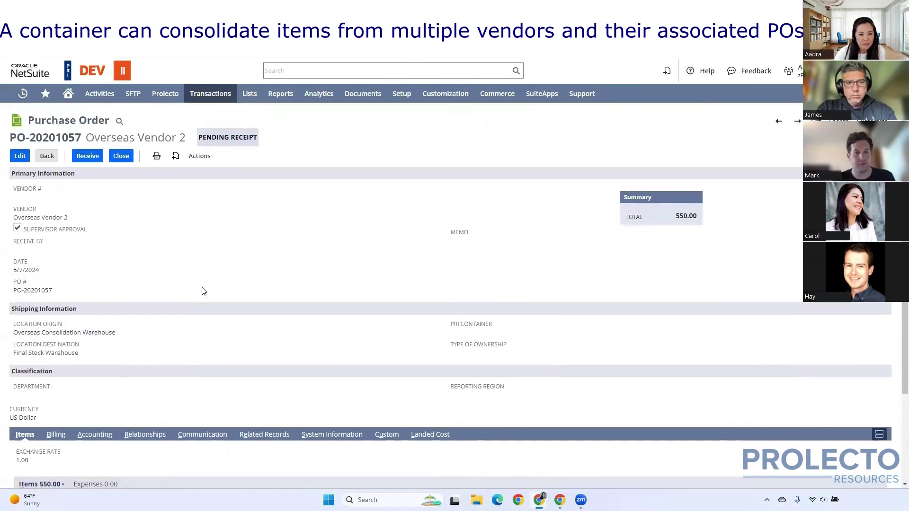
pyautogui.click(98, 159)
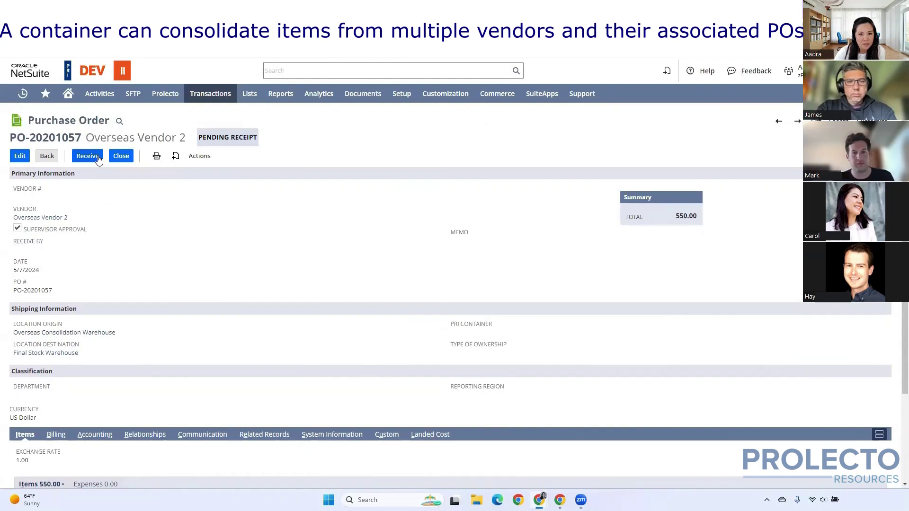
# Step: Assign Container 20240507 and FOB as the type of ownership on the Overseas Vendor 2 item receipt, and save it
pyautogui.click(80, 283)
pyautogui.scroll(-5, 126, 319)
pyautogui.scroll(3, 126, 319)
pyautogui.scroll(-3, 128, 321)
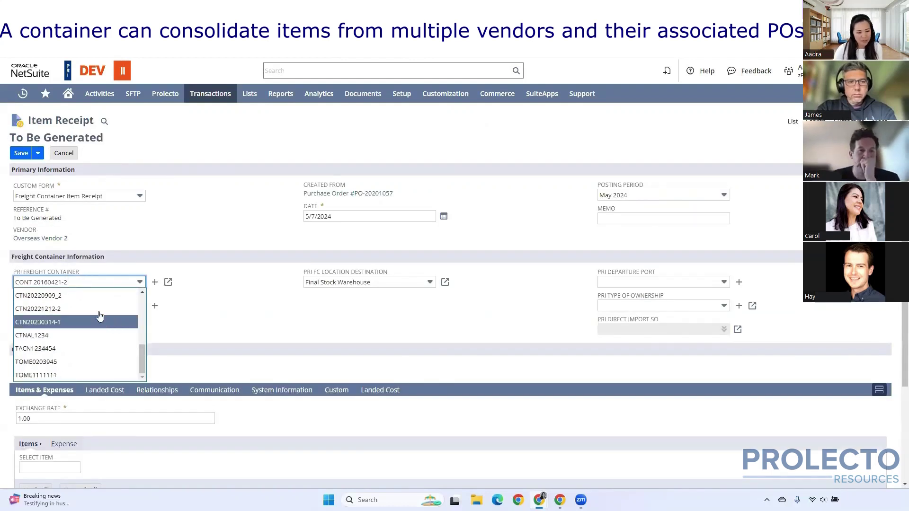
pyautogui.scroll(1, 92, 346)
pyautogui.scroll(1, 92, 346)
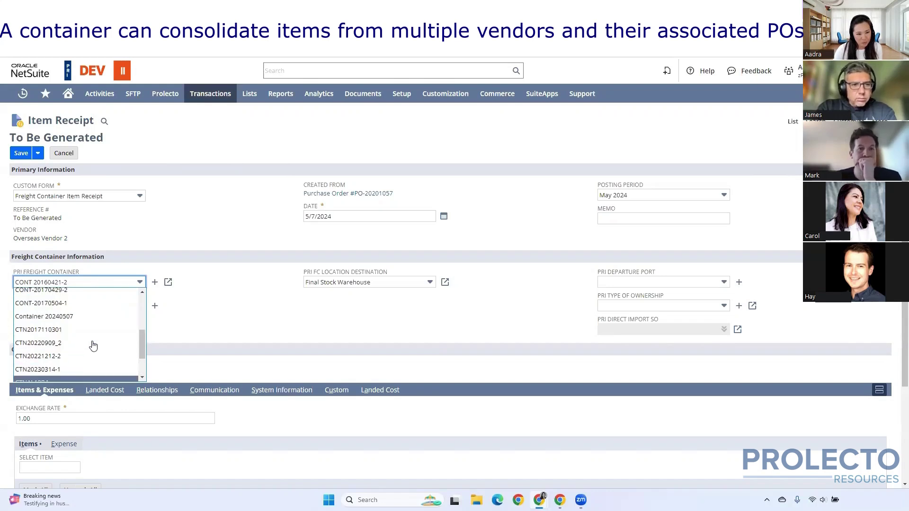
pyautogui.click(81, 312)
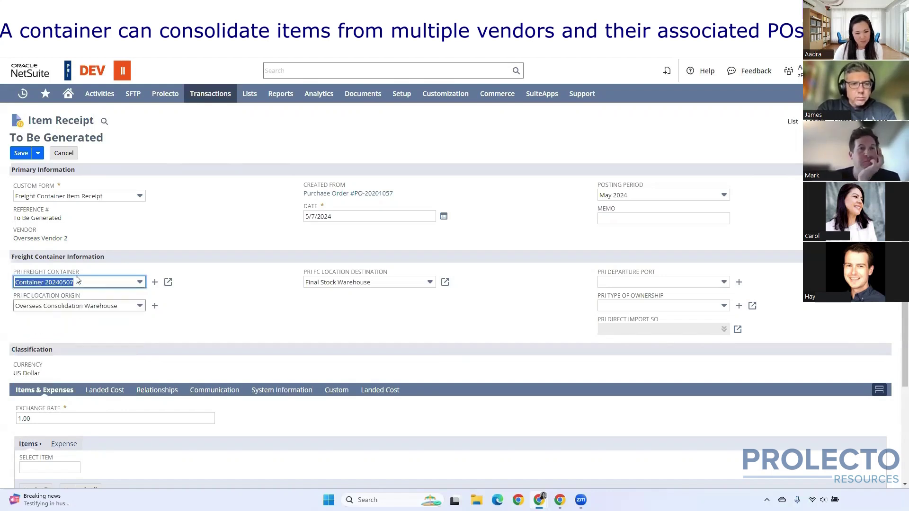
pyautogui.click(635, 305)
pyautogui.click(632, 337)
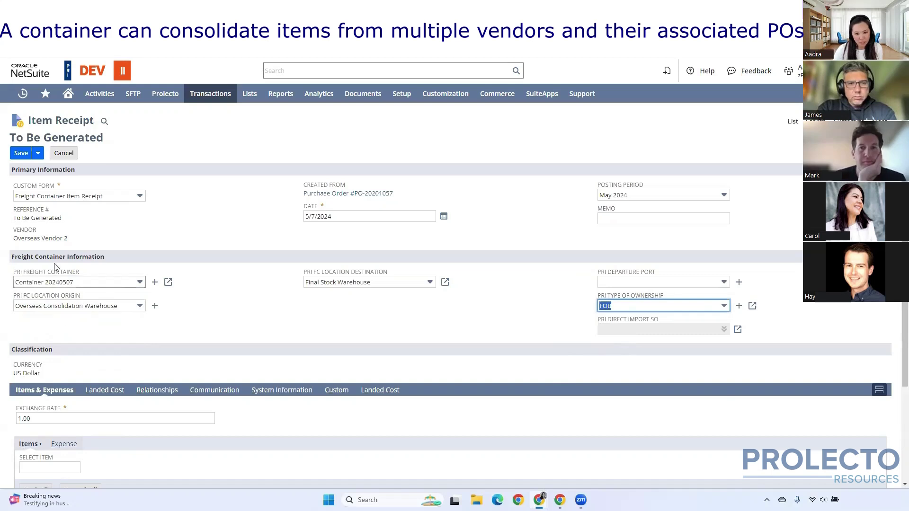
pyautogui.click(21, 153)
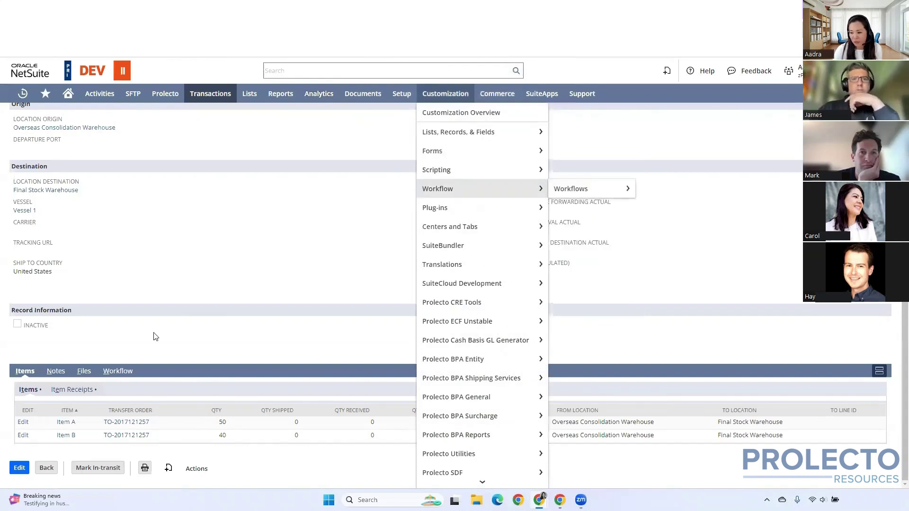
# Step: Examine Container 20240507's item lines, item receipts, total quantity and value, and destination dates after receiving the second purchase order
pyautogui.scroll(6, 203, 288)
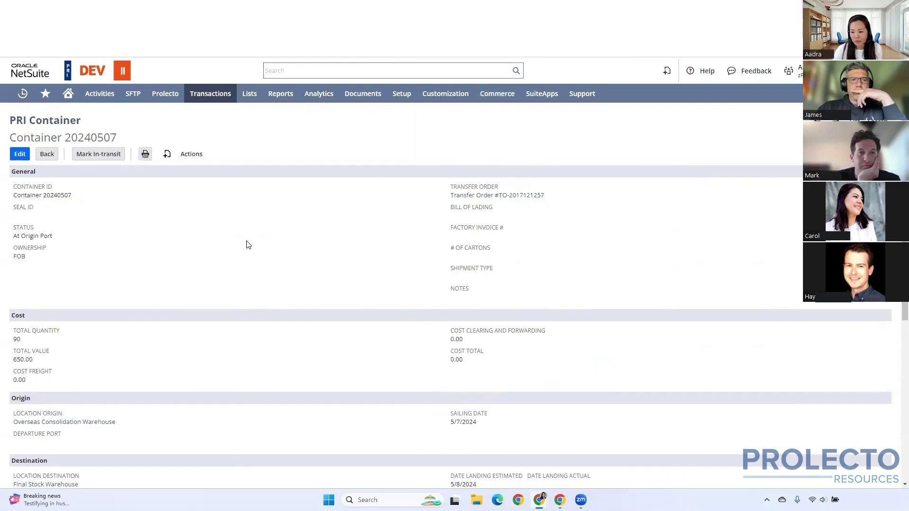
pyautogui.scroll(-1, 246, 245)
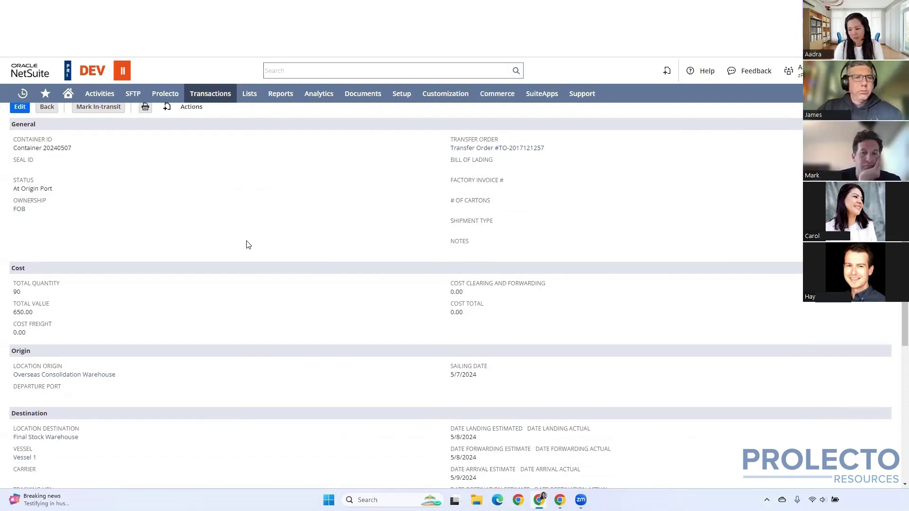
pyautogui.scroll(1, 42, 187)
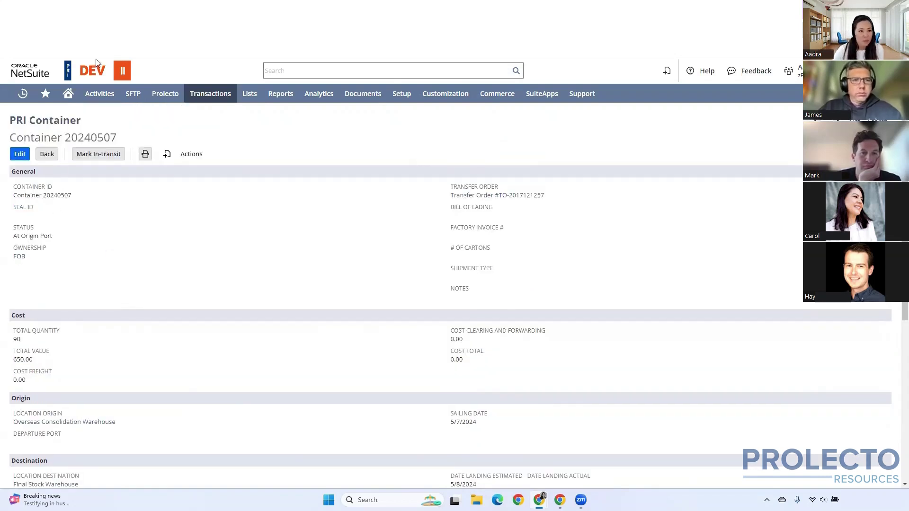
pyautogui.scroll(-7, 259, 263)
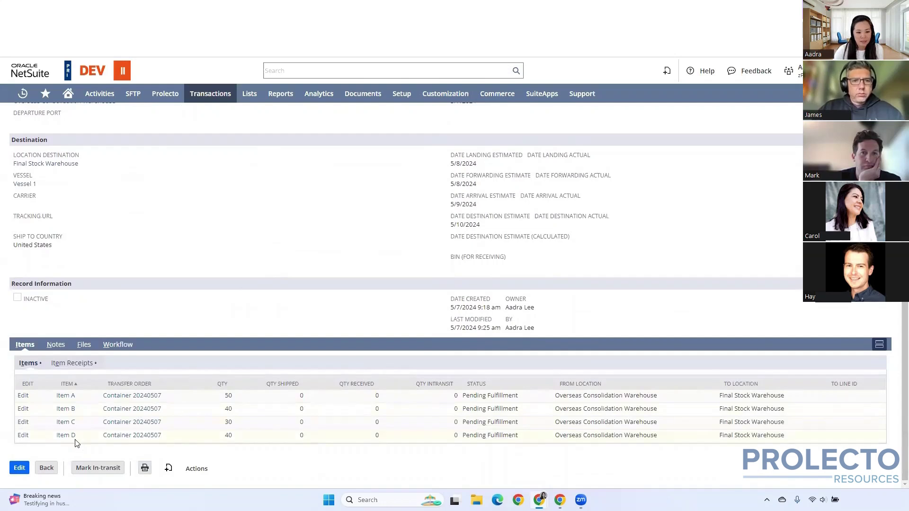
pyautogui.click(73, 365)
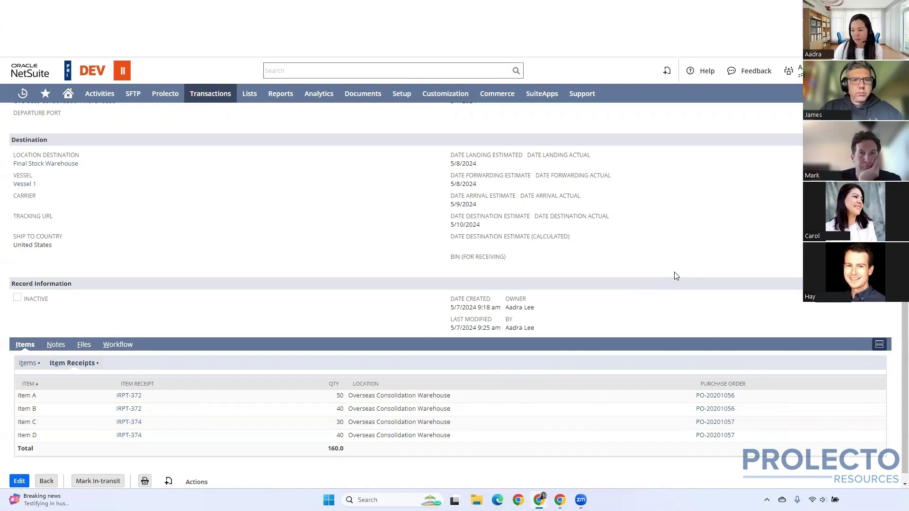
pyautogui.scroll(2, 676, 276)
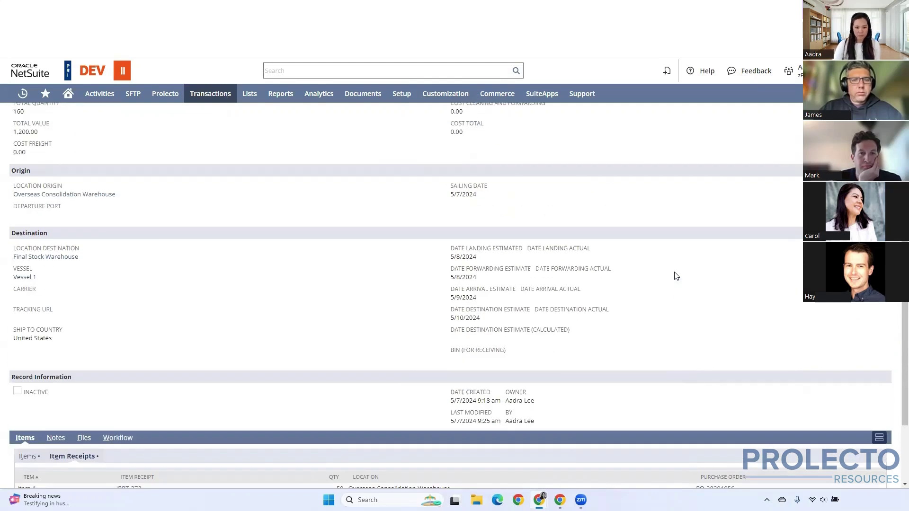
pyautogui.scroll(-2, 676, 276)
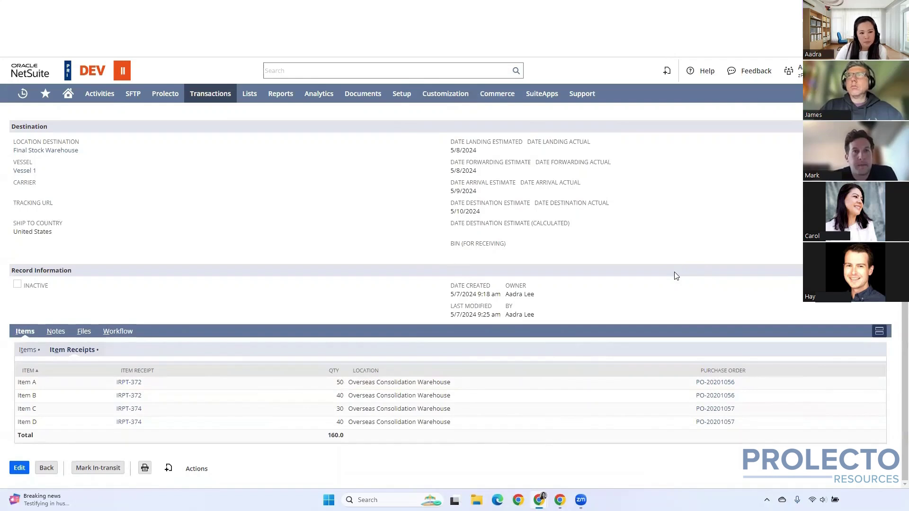
pyautogui.scroll(5, 676, 276)
pyautogui.scroll(2, 676, 276)
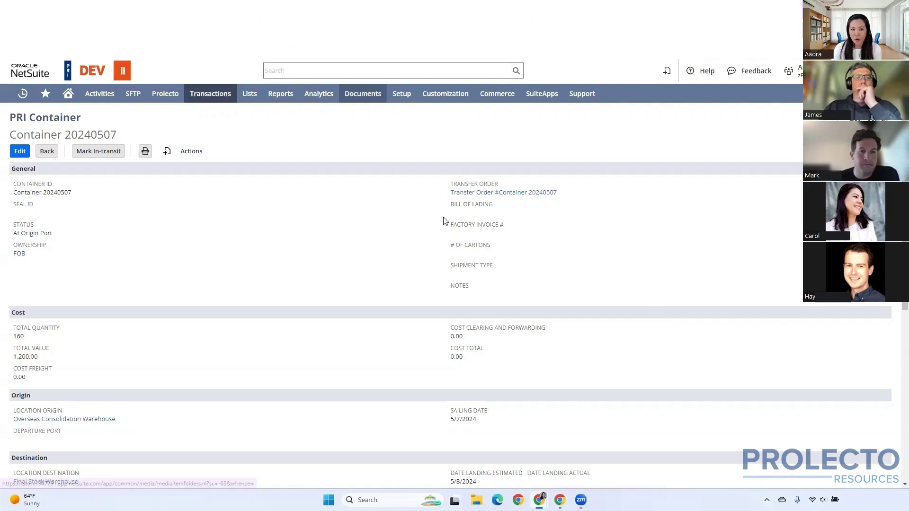
pyautogui.scroll(-1, 395, 230)
pyautogui.scroll(-5, 396, 230)
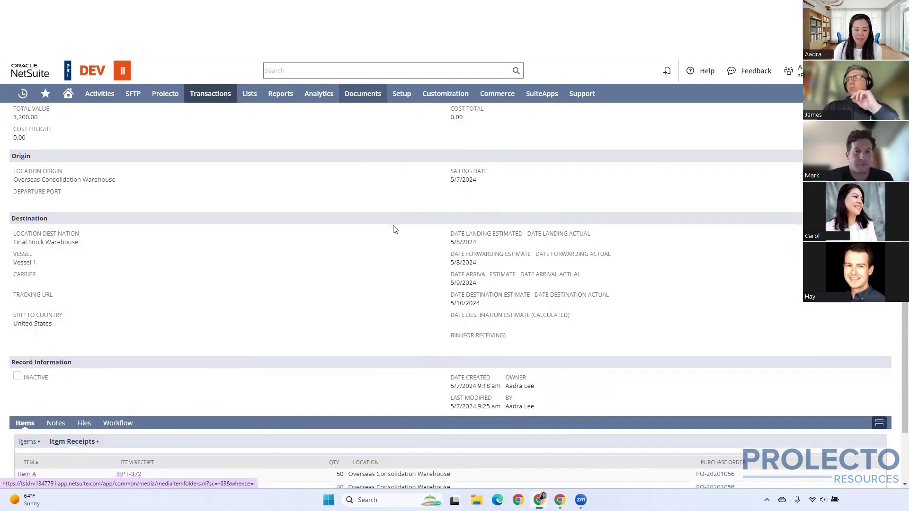
# Step: Review Container 20240507's linked item receipts and total quantity, and open the Overseas Vendor 1 purchase order in a separate tab
pyautogui.scroll(-3, 393, 228)
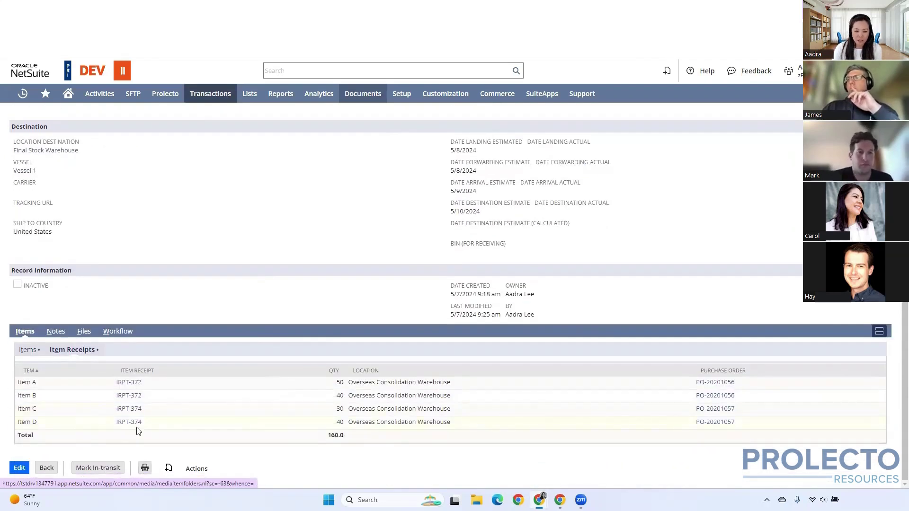
pyautogui.scroll(6, 191, 419)
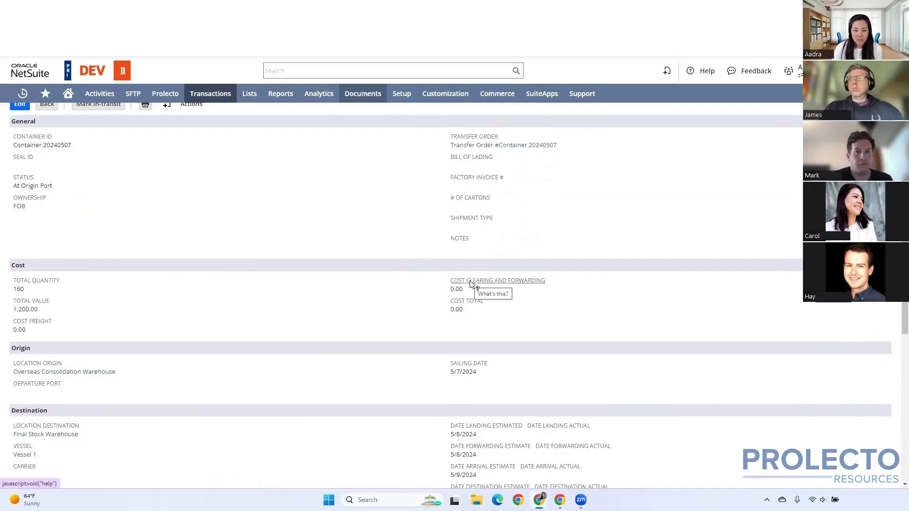
pyautogui.scroll(-6, 260, 307)
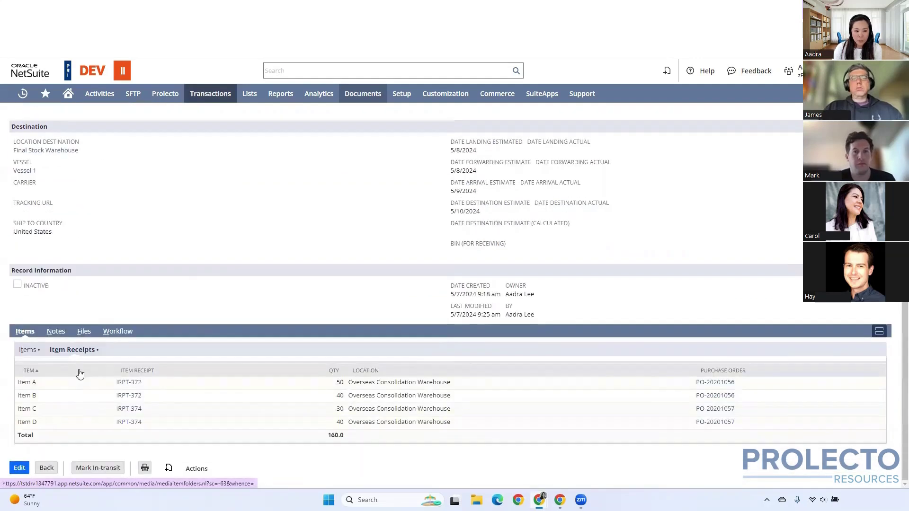
pyautogui.rightClick(718, 409)
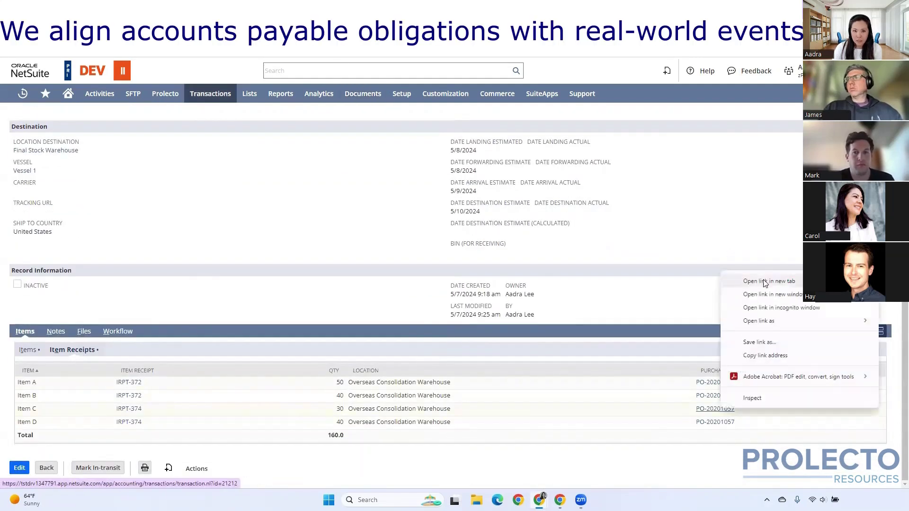
pyautogui.click(765, 283)
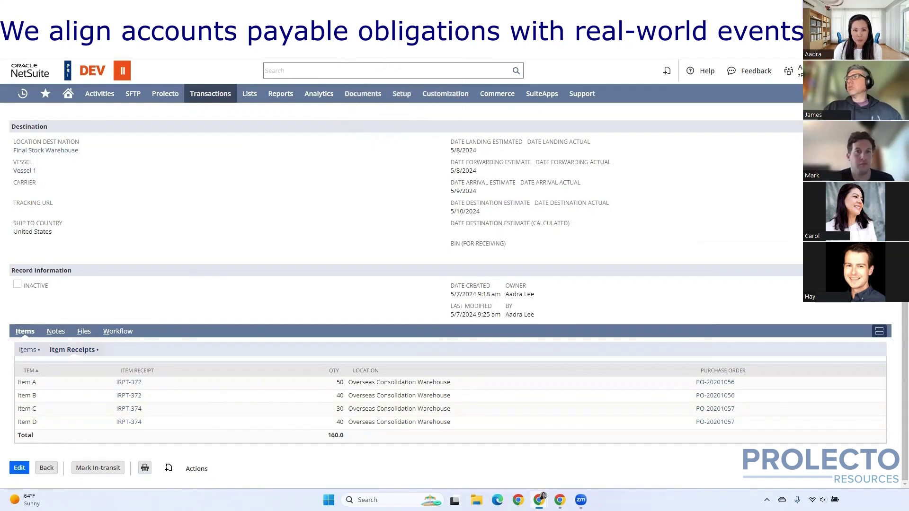
pyautogui.click(293, 9)
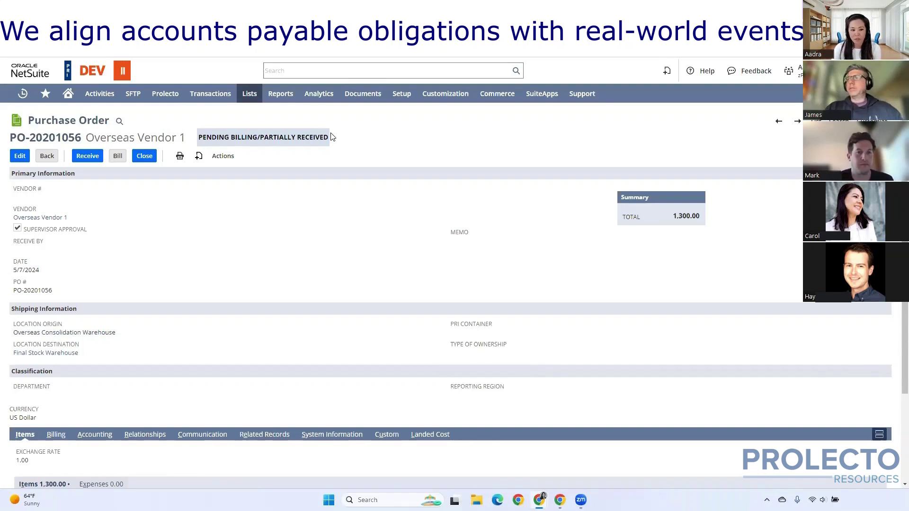
# Step: Examine the Overseas Vendor 1 purchase order's status, received and billed item quantities, shipping information and related receipts
pyautogui.scroll(-3, 331, 179)
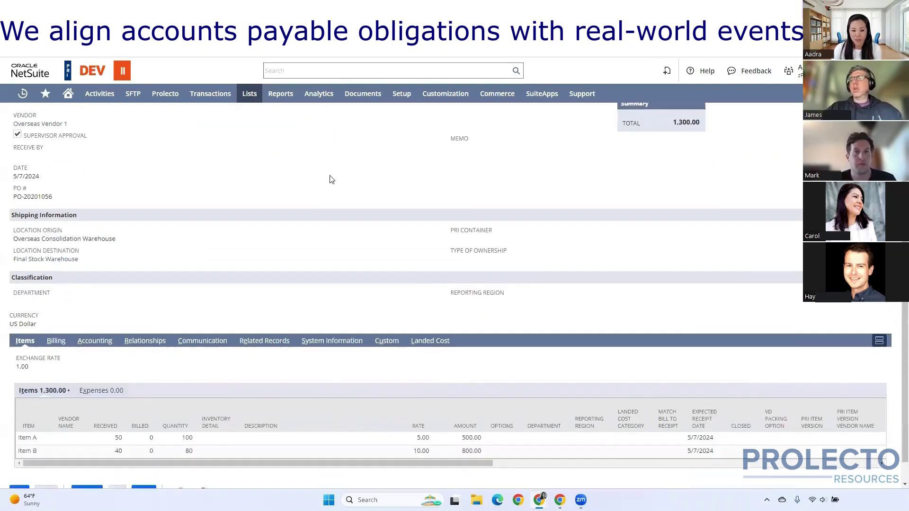
pyautogui.scroll(2, 365, 372)
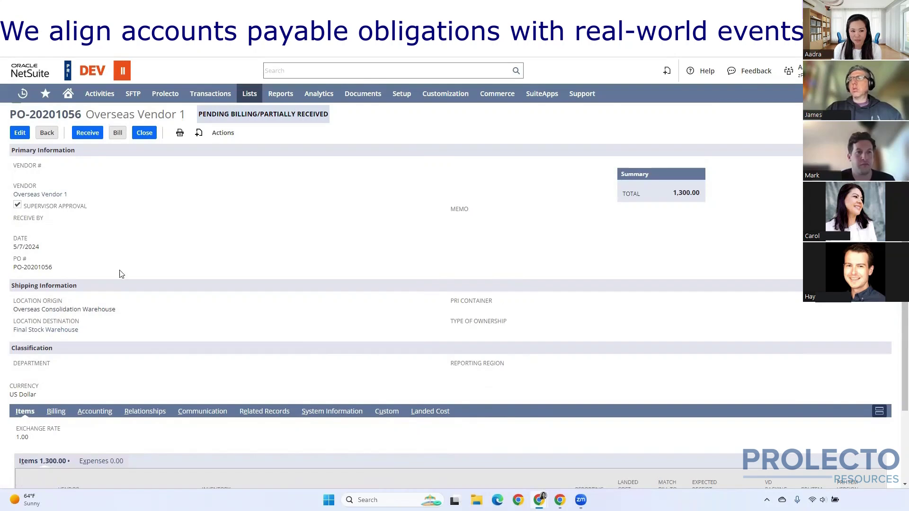
pyautogui.scroll(-2, 102, 382)
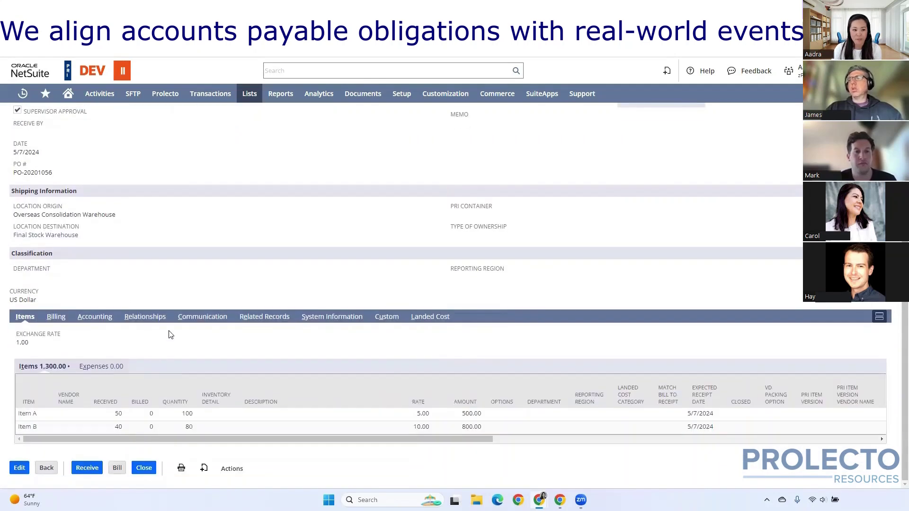
pyautogui.click(265, 318)
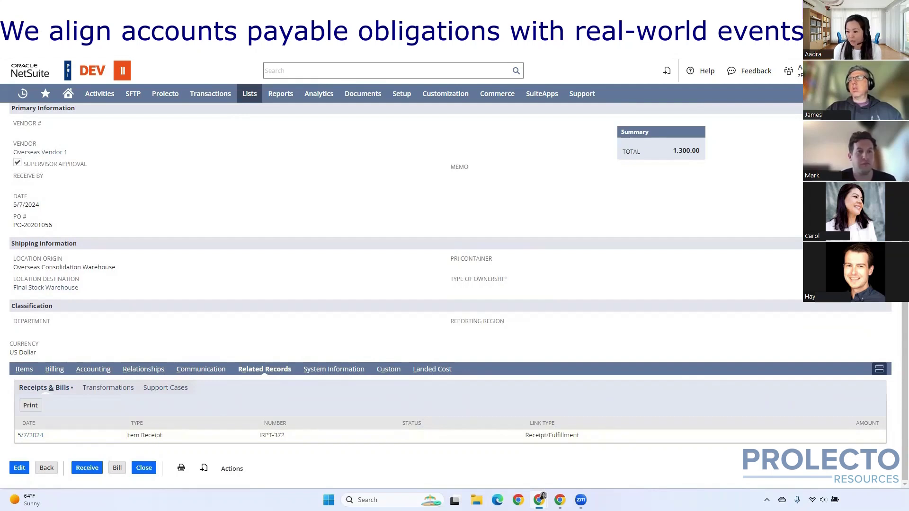
# Step: Leave editing of the Overseas Vendor 1 purchase order without saving and recheck its item lines
pyautogui.scroll(1, 266, 421)
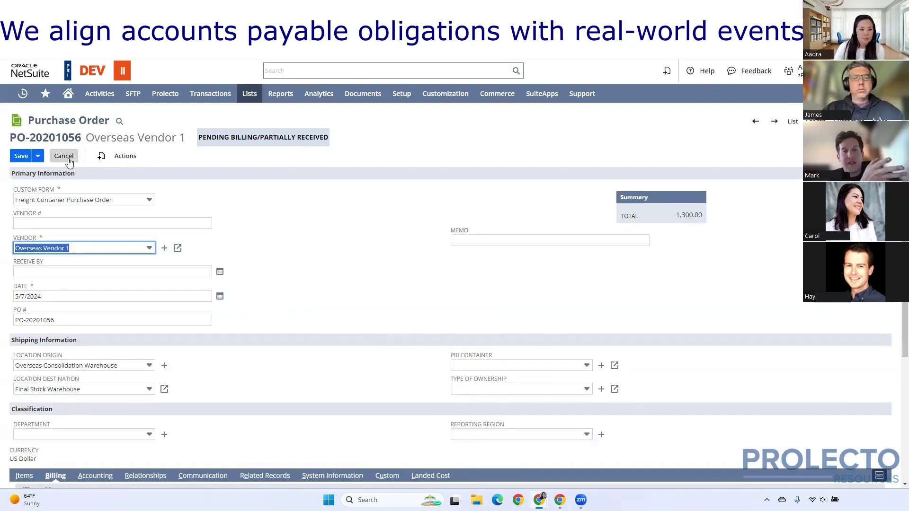
pyautogui.click(64, 156)
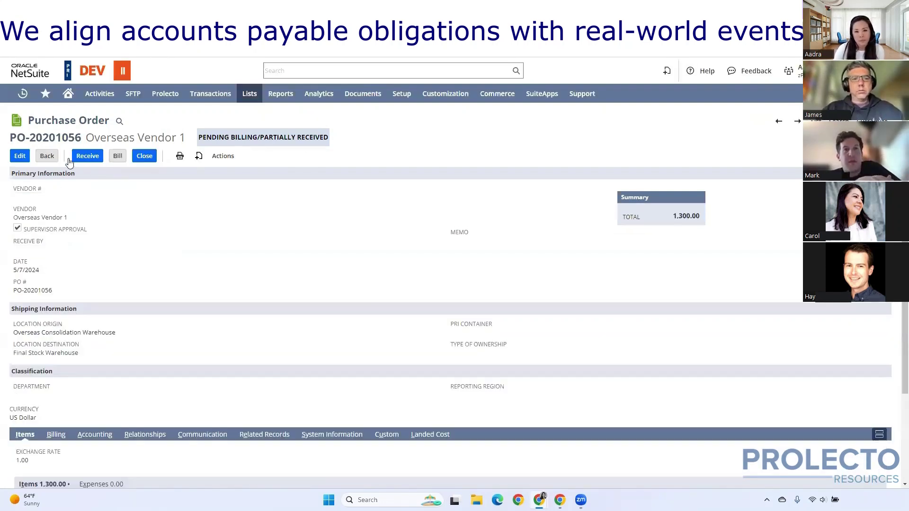
pyautogui.scroll(-2, 108, 189)
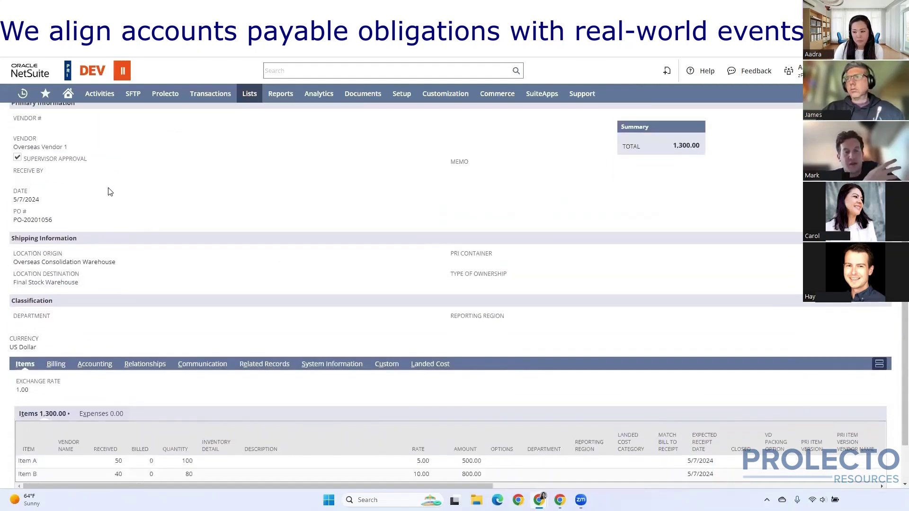
pyautogui.scroll(1, 110, 191)
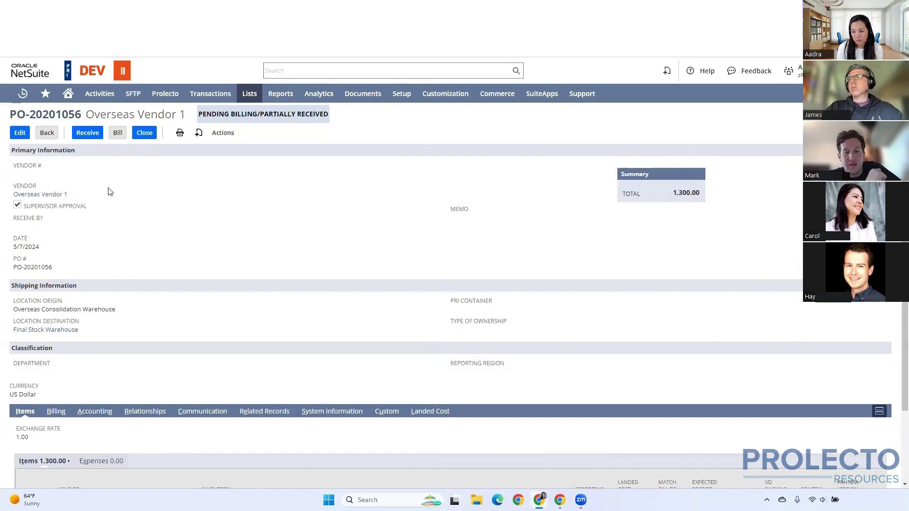
# Step: Return to Container 20240507, set its status to On Sea Intransit, and save the record
pyautogui.hotkey('alt', 'Left')
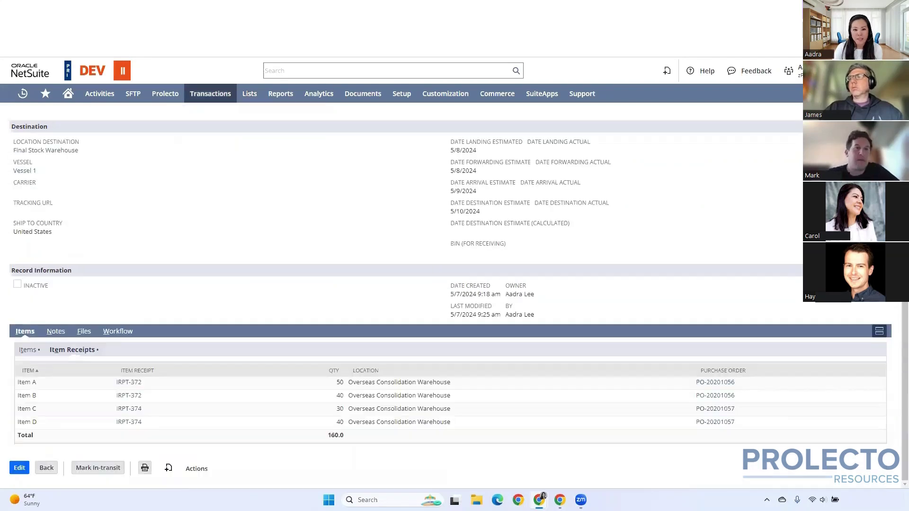
pyautogui.scroll(5, 315, 277)
pyautogui.scroll(1, 316, 279)
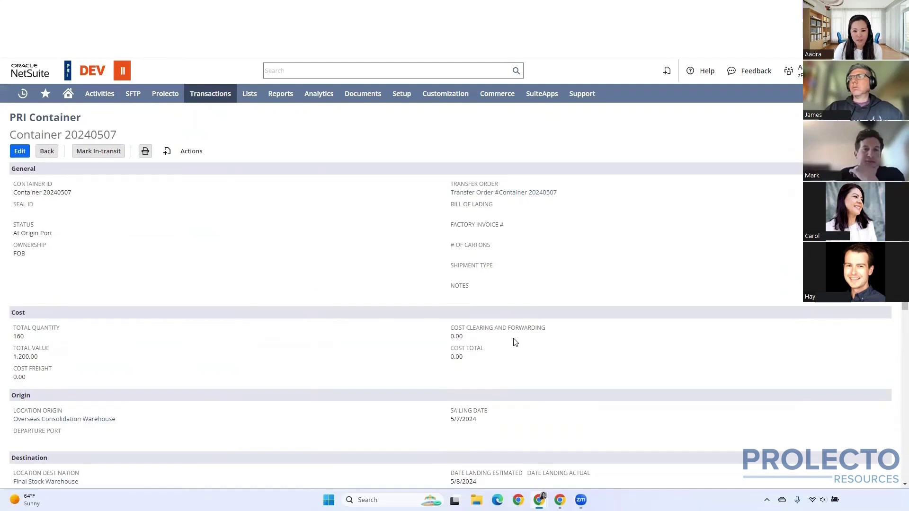
pyautogui.doubleClick(34, 233)
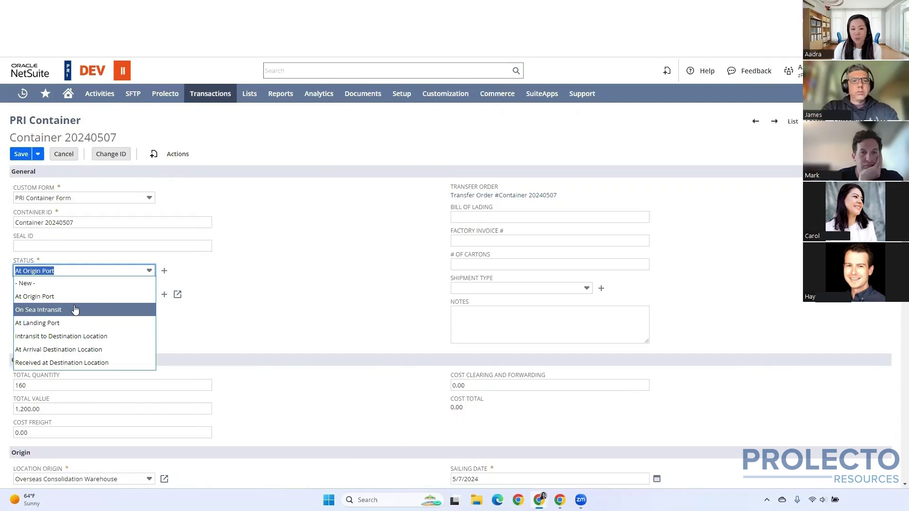
pyautogui.click(75, 310)
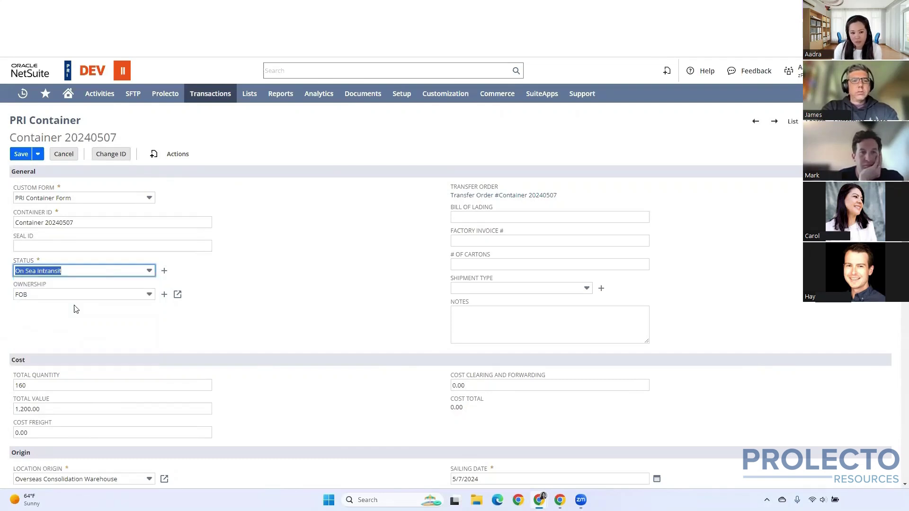
pyautogui.click(19, 156)
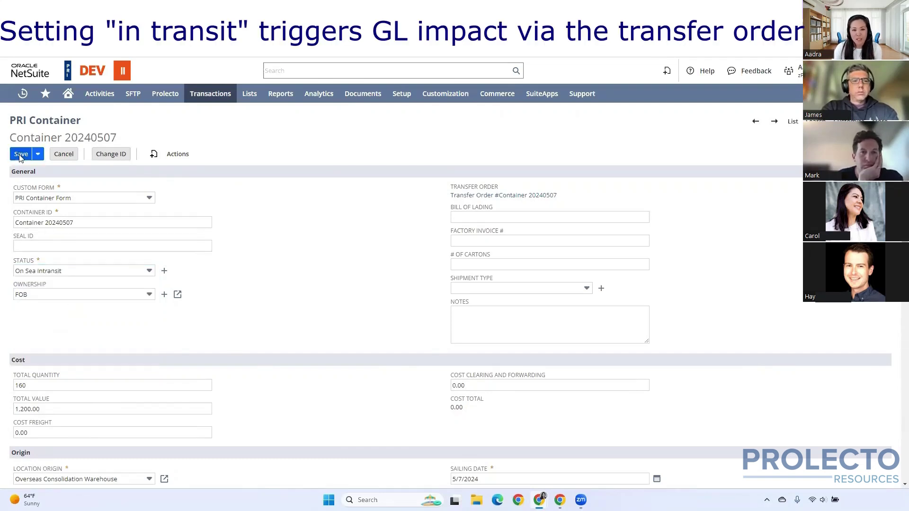
# Step: Check Container 20240507's item lines for shipped quantity, in-transit quantity and status until the Mark In-transit process has run
pyautogui.moveTo(23, 95)
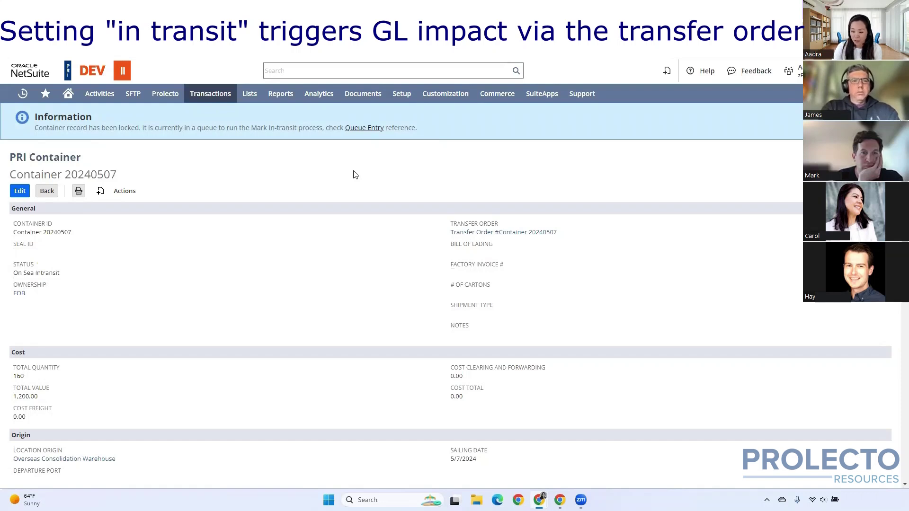
pyautogui.scroll(-8, 290, 434)
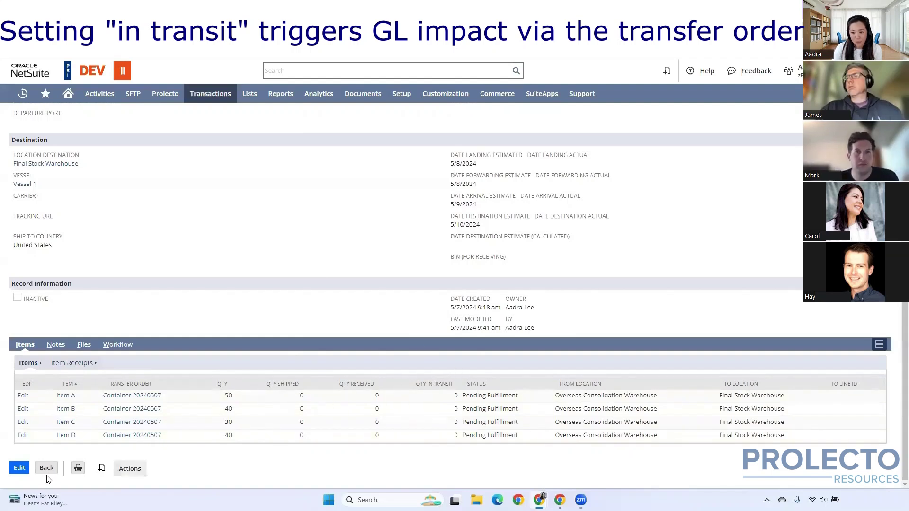
pyautogui.scroll(15, 443, 386)
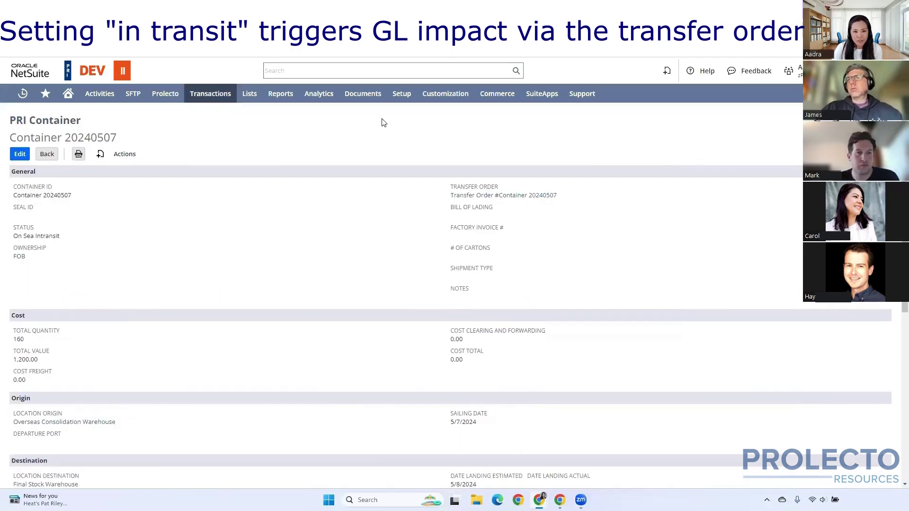
pyautogui.scroll(-7, 387, 207)
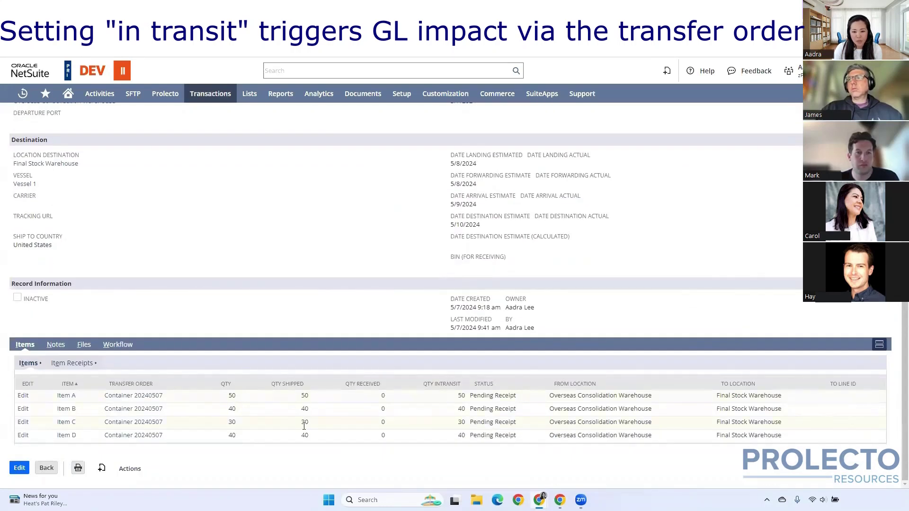
pyautogui.scroll(10, 449, 457)
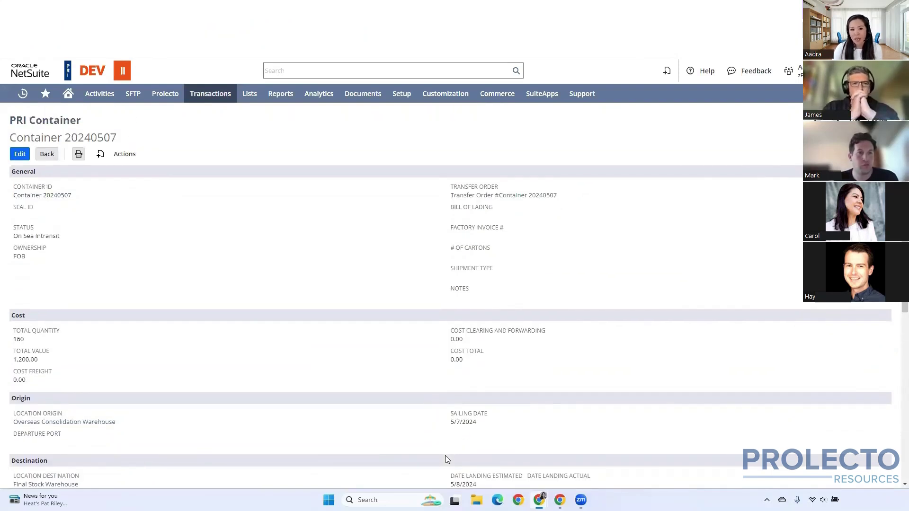
# Step: Open the container's transfer order in a separate tab and examine its status, locations and fulfilled item quantities
pyautogui.rightClick(491, 202)
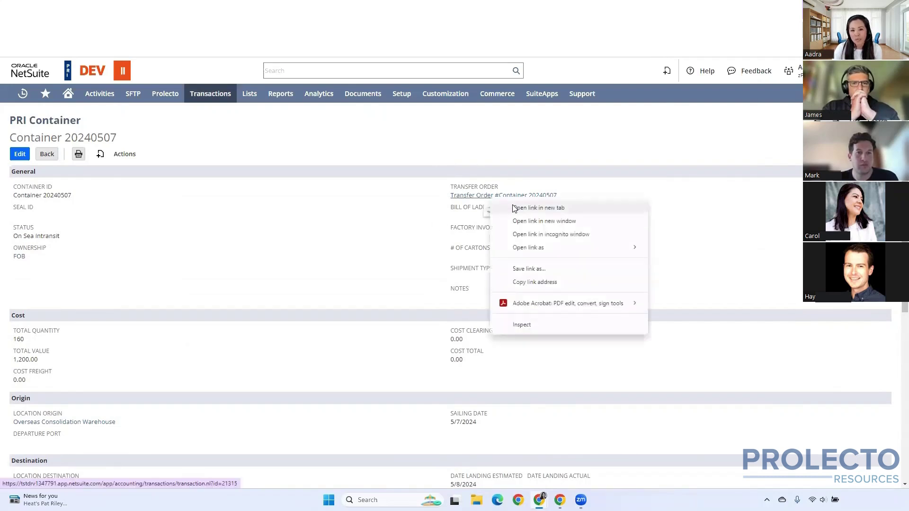
pyautogui.click(539, 208)
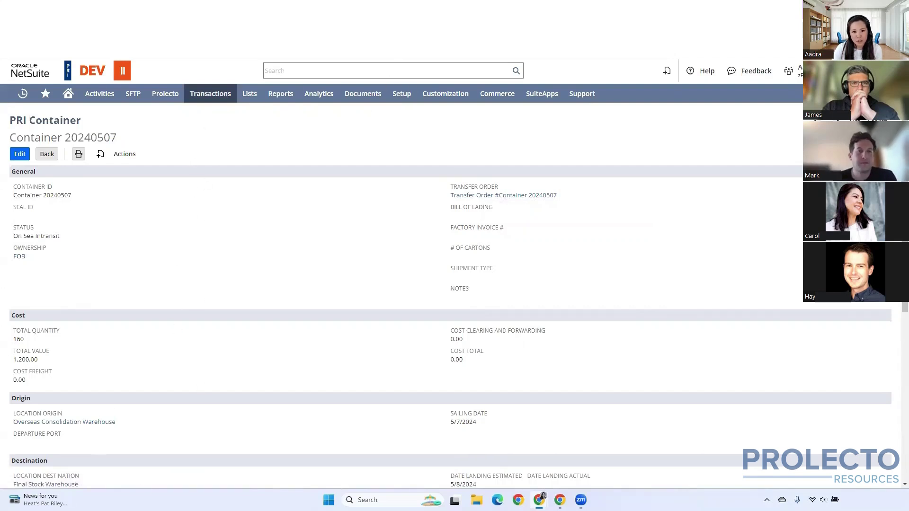
pyautogui.hotkey('ctrl', 'Tab')
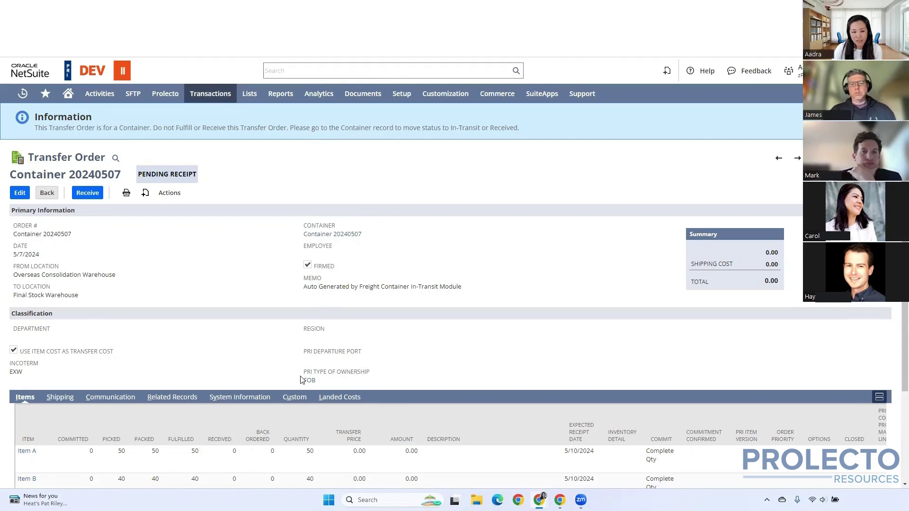
pyautogui.scroll(-1, 303, 377)
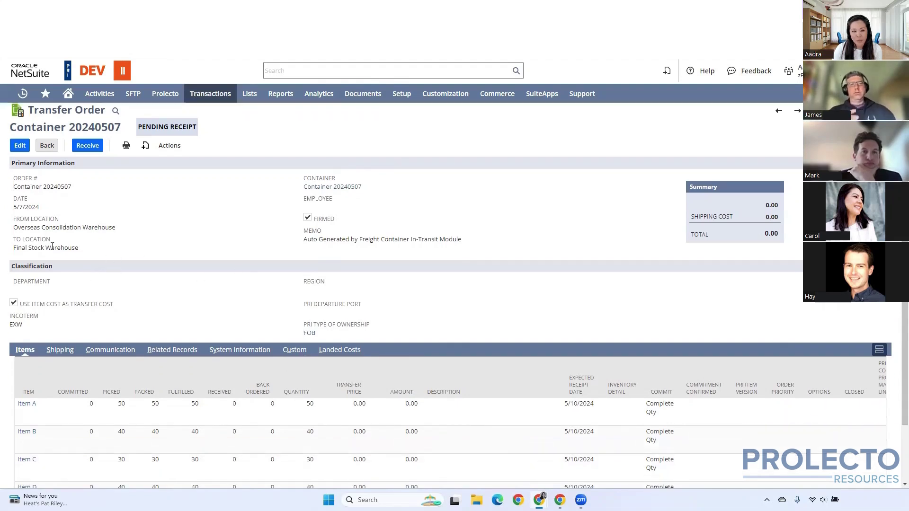
pyautogui.scroll(-2, 66, 411)
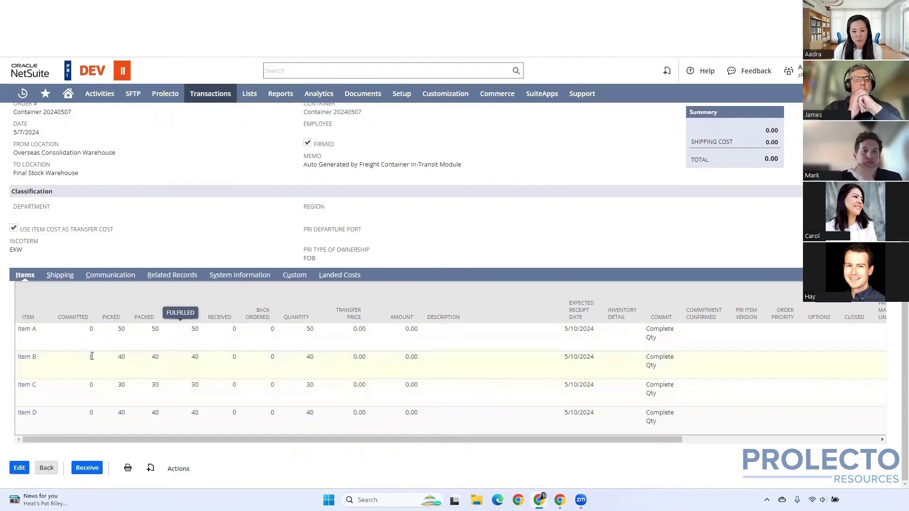
pyautogui.scroll(3, 251, 352)
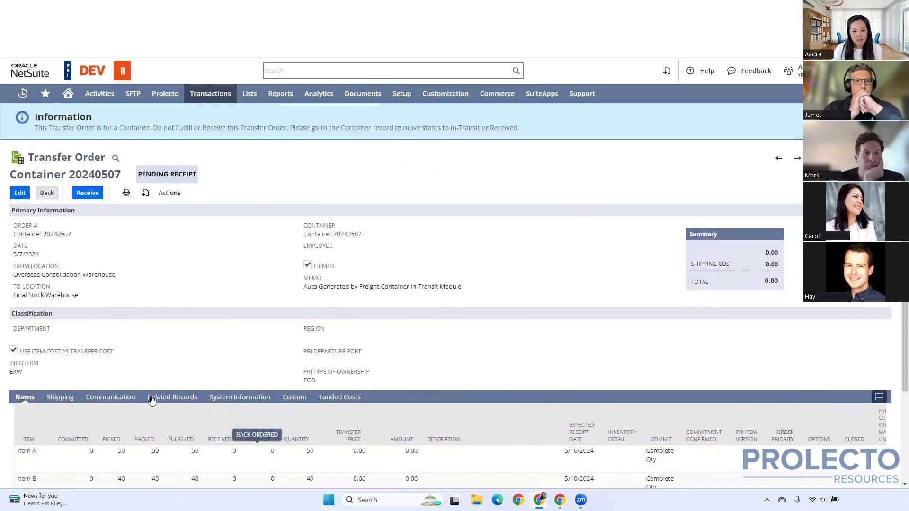
# Step: Open the item fulfillment listed in the transfer order's related records in a separate tab
pyautogui.click(151, 398)
pyautogui.scroll(-1, 17, 442)
pyautogui.rightClick(24, 435)
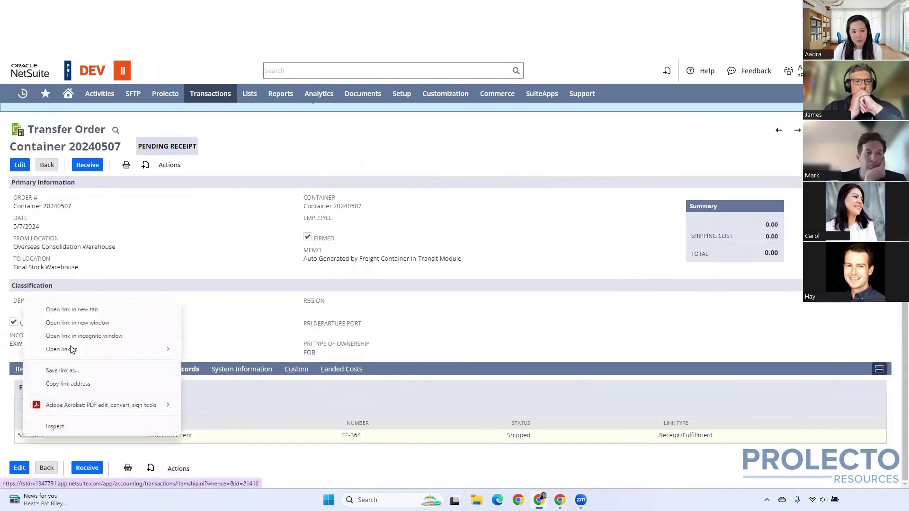
pyautogui.click(76, 311)
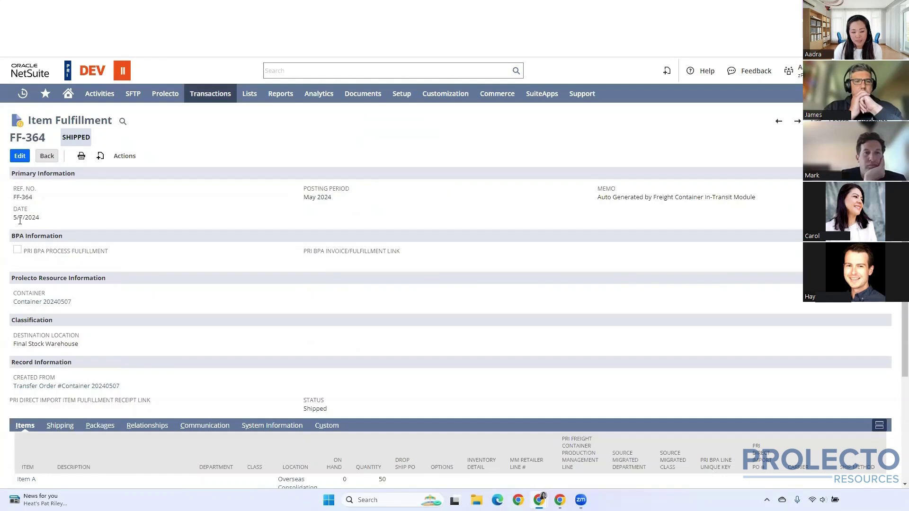
# Step: Display the item fulfillment's GL impact and examine the in-transit inventory account and the origin and destination locations of its postings
pyautogui.moveTo(124, 158)
pyautogui.click(133, 203)
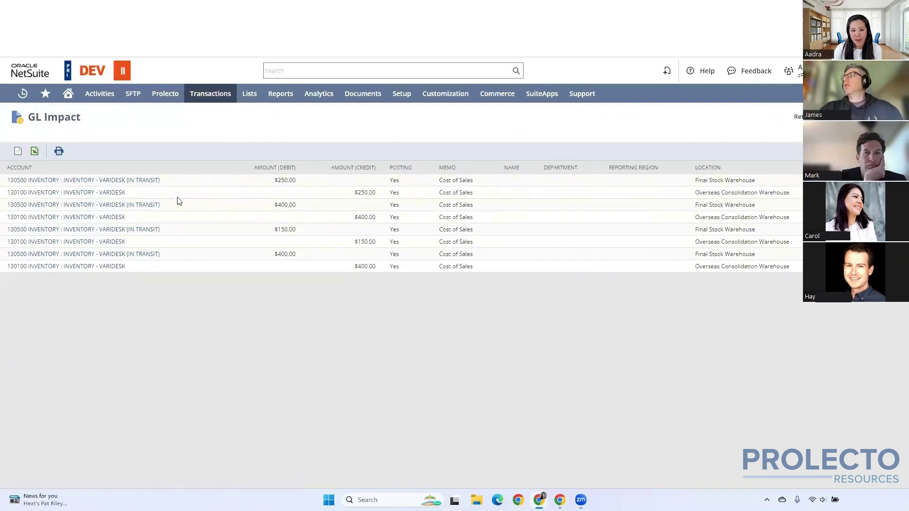
pyautogui.moveTo(791, 193); pyautogui.dragTo(690, 194)
pyautogui.moveTo(170, 179); pyautogui.dragTo(115, 174)
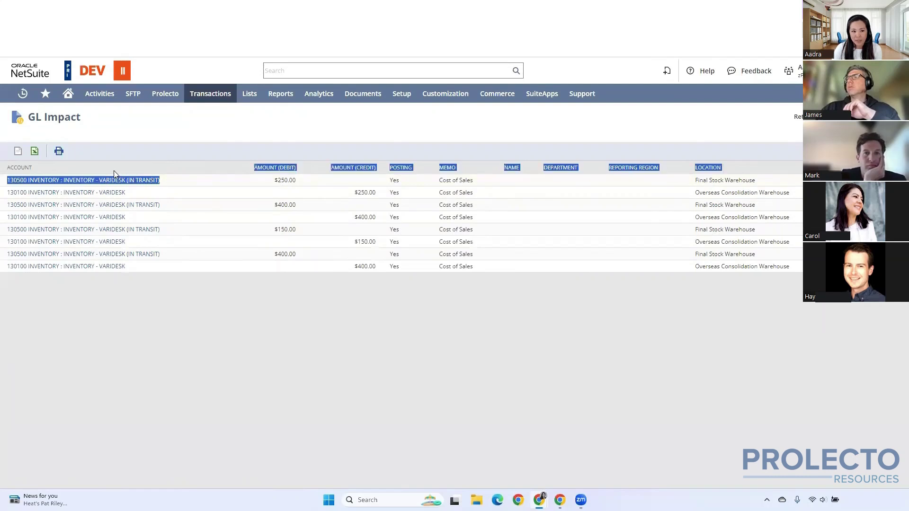
pyautogui.moveTo(777, 180); pyautogui.dragTo(672, 184)
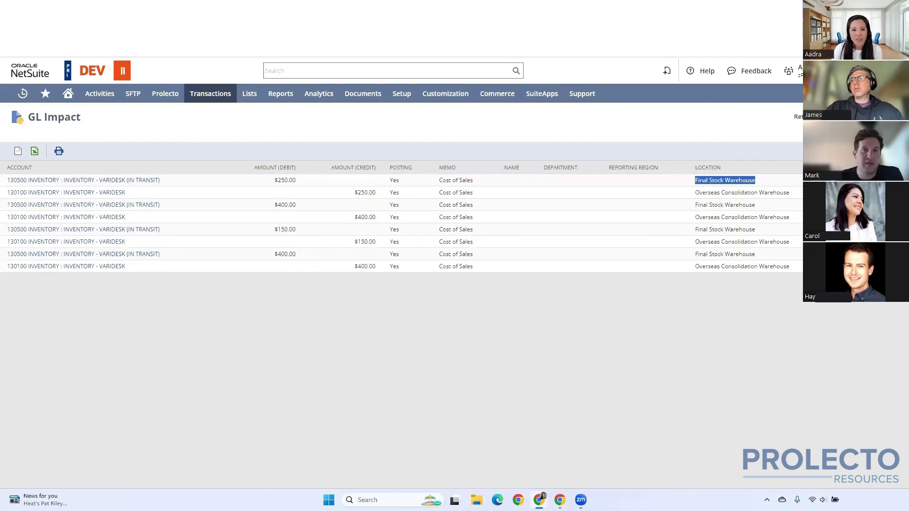
# Step: Edit Container 20240507, set its status to Received at Destination Location, and try to save the record
pyautogui.click(265, 47)
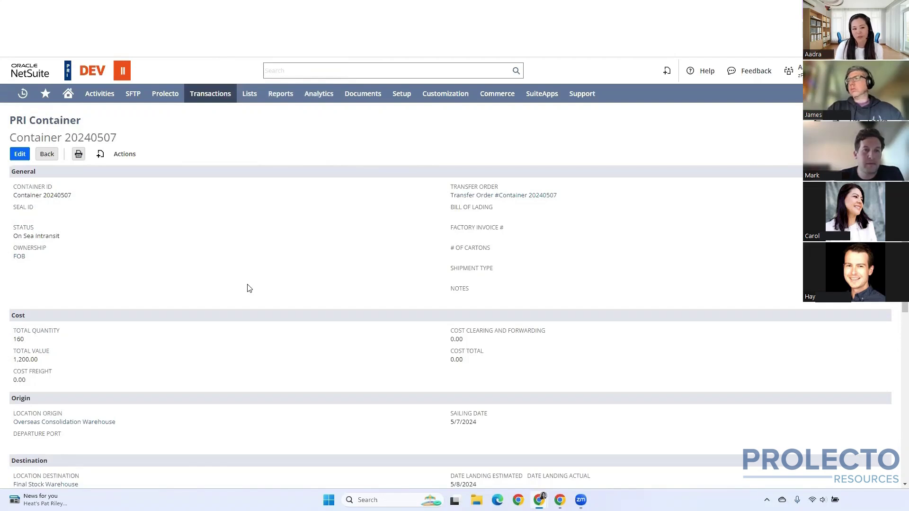
pyautogui.click(19, 154)
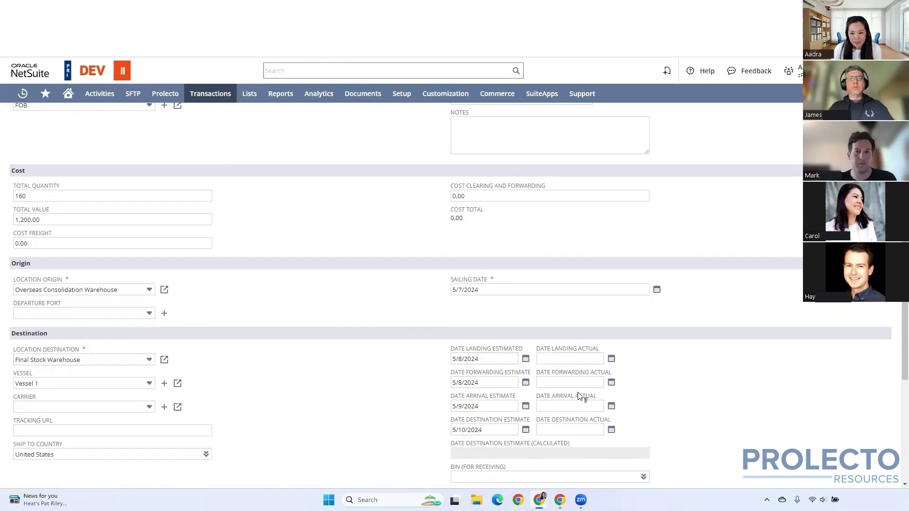
pyautogui.scroll(4, 151, 289)
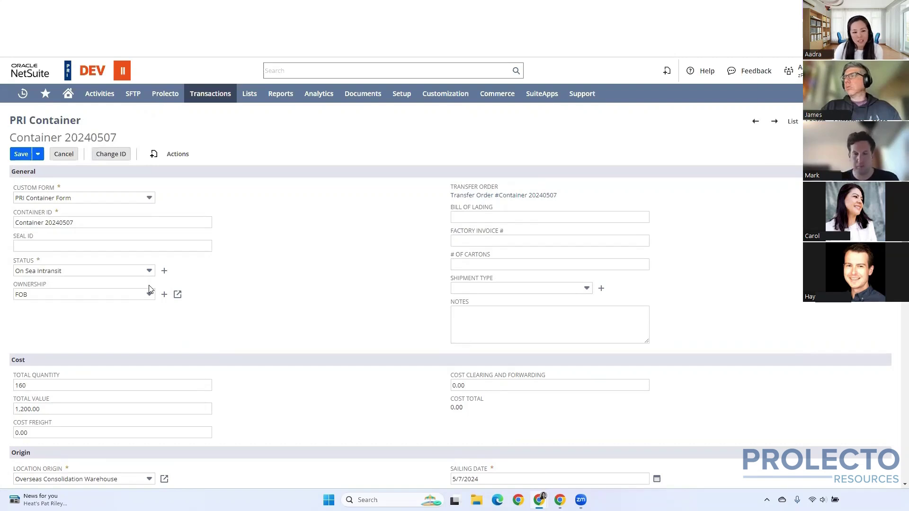
pyautogui.click(100, 271)
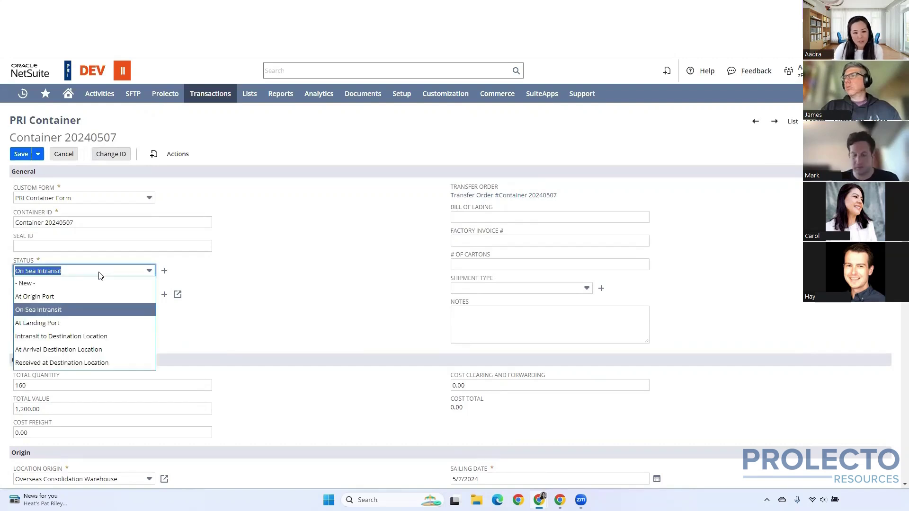
pyautogui.click(69, 369)
pyautogui.scroll(-3, 220, 234)
pyautogui.scroll(3, 220, 234)
pyautogui.click(38, 154)
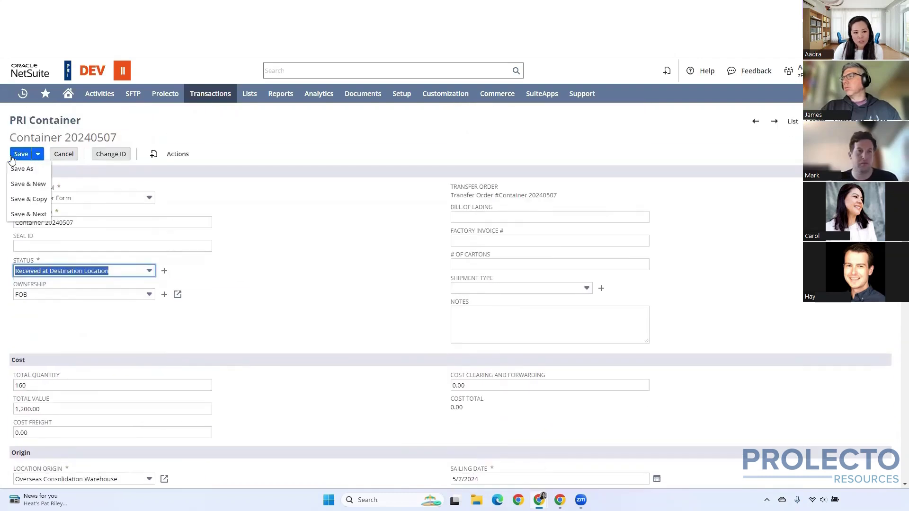
pyautogui.click(13, 156)
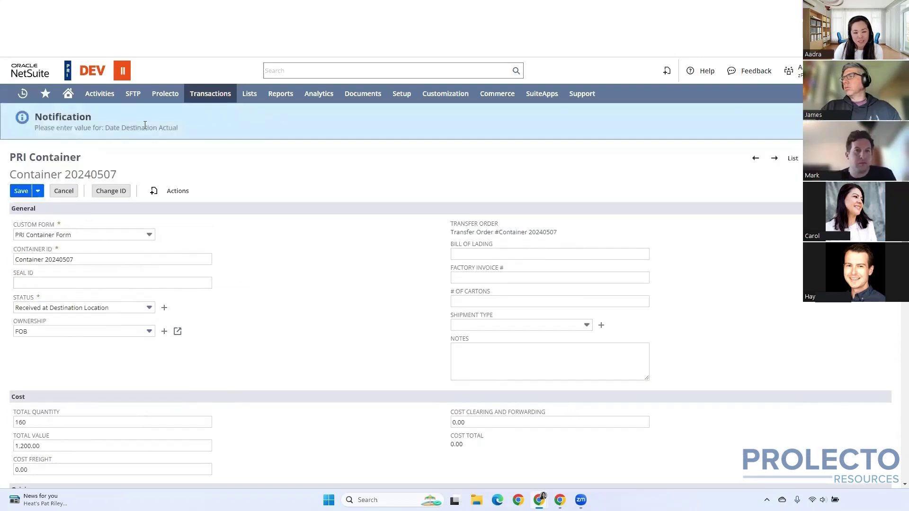
# Step: Set the container's actual destination date to 5/11/2024 and save the record
pyautogui.scroll(-5, 412, 354)
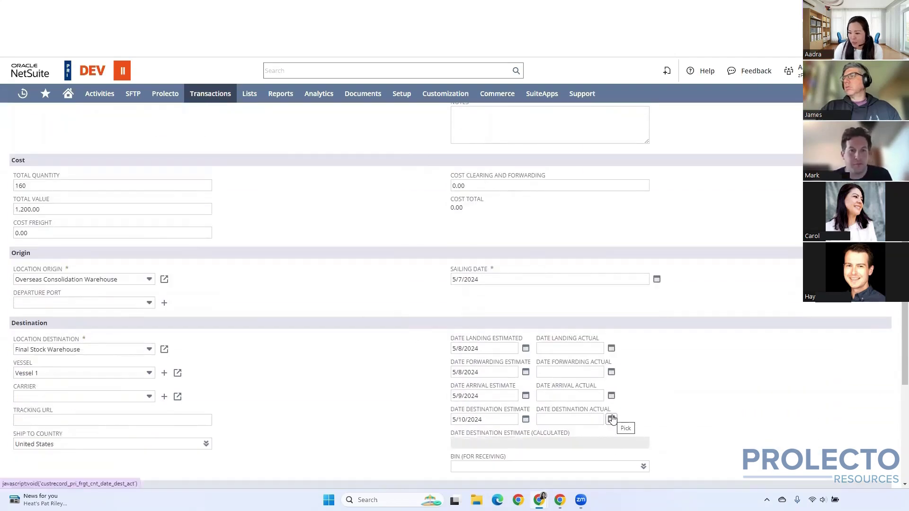
pyautogui.click(611, 420)
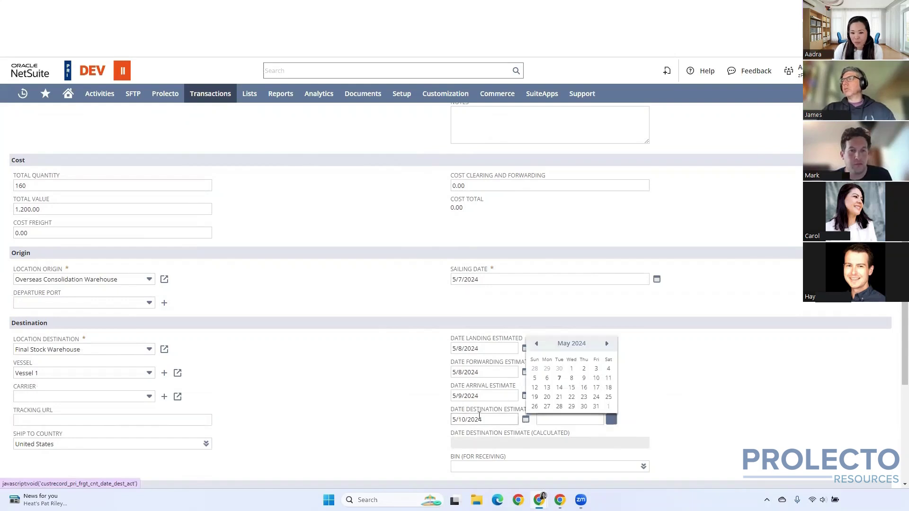
pyautogui.click(609, 378)
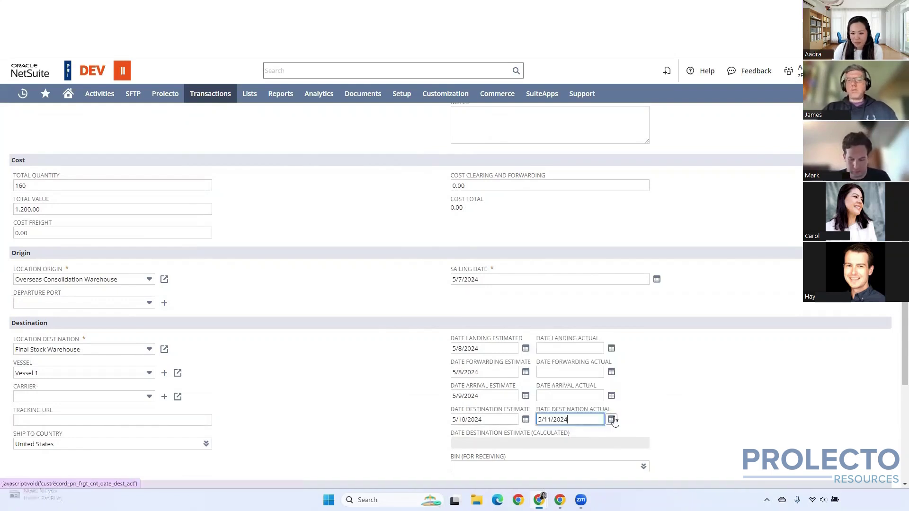
pyautogui.scroll(5, 628, 410)
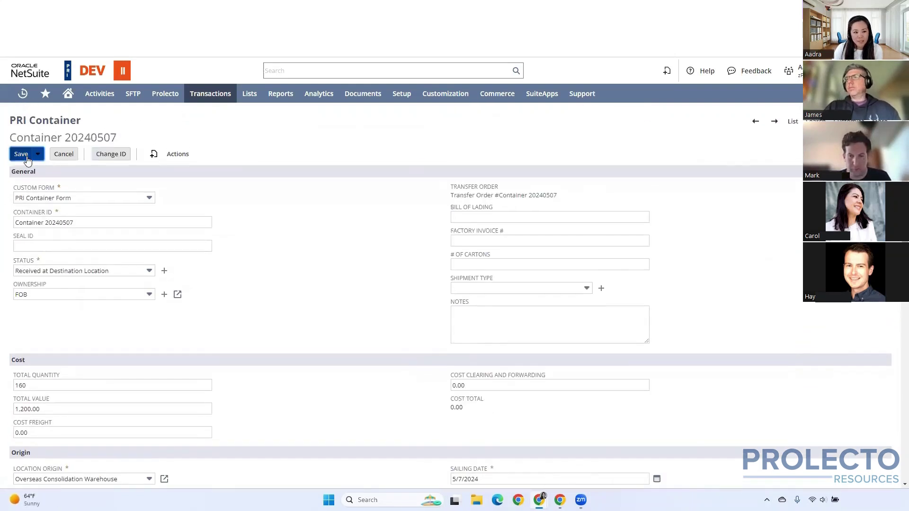
# Step: Check the container's item lines for received quantity, in-transit quantity and status once the Receive Container process has run
pyautogui.scroll(-5, 417, 292)
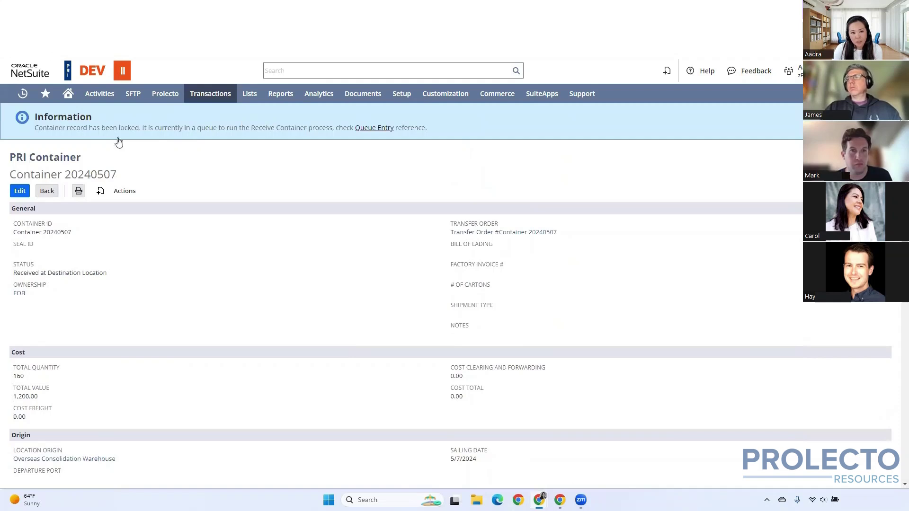
pyautogui.scroll(-8, 228, 205)
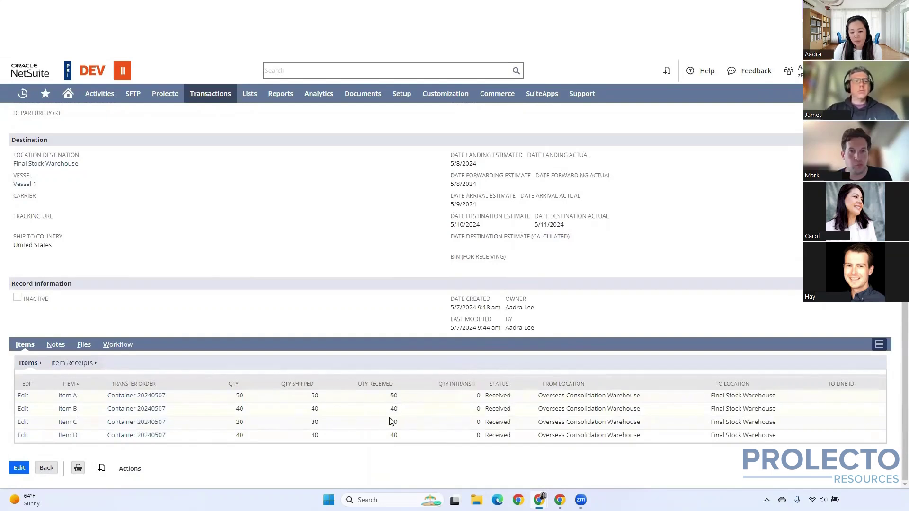
pyautogui.scroll(3, 390, 443)
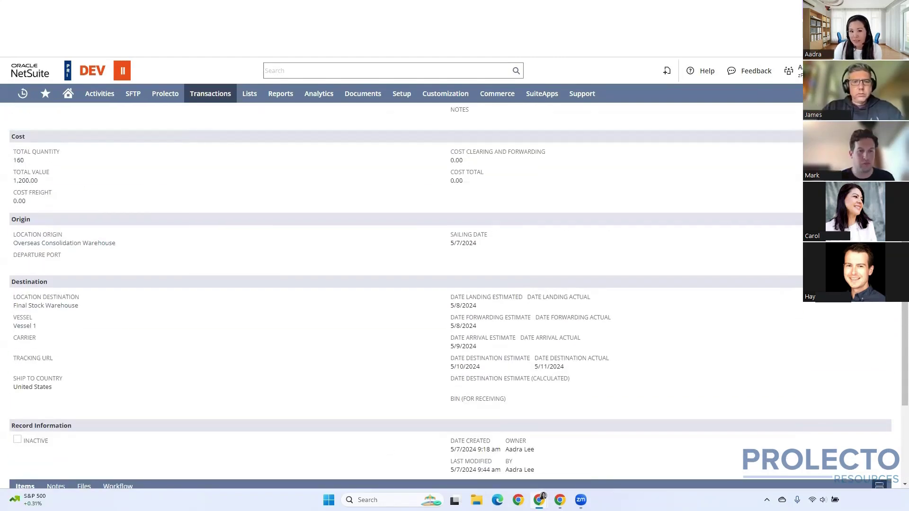
# Step: Check the transfer order's received quantities, open its related item receipt in a separate tab, and display the receipt's GL impact
pyautogui.click(190, 9)
pyautogui.scroll(1, 440, 219)
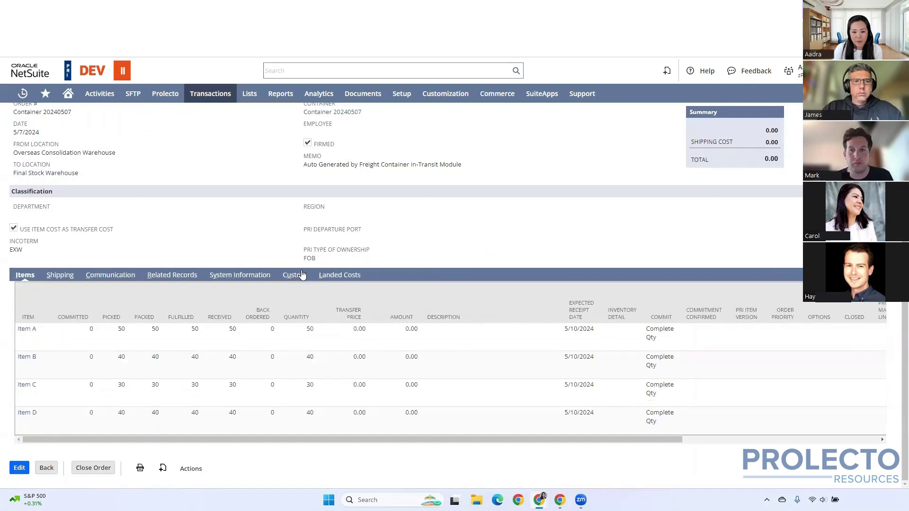
pyautogui.click(174, 275)
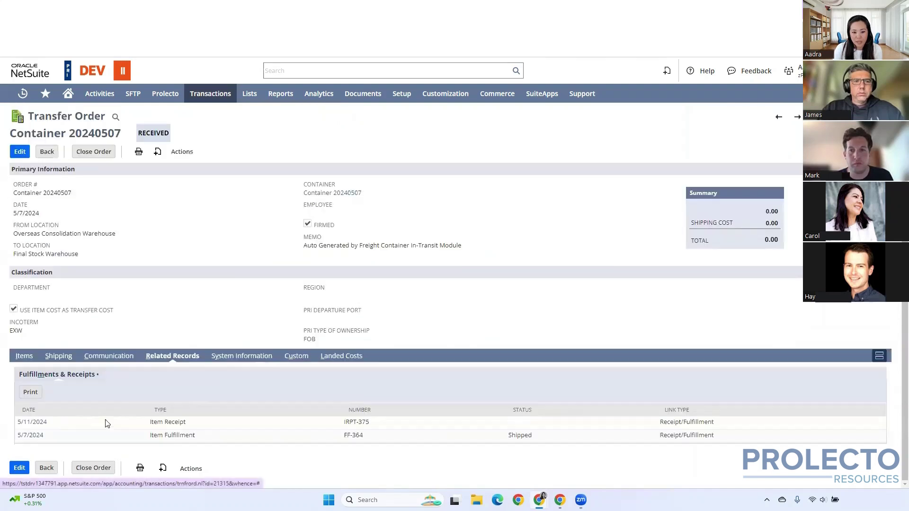
pyautogui.rightClick(34, 425)
pyautogui.click(57, 298)
pyautogui.click(355, 422)
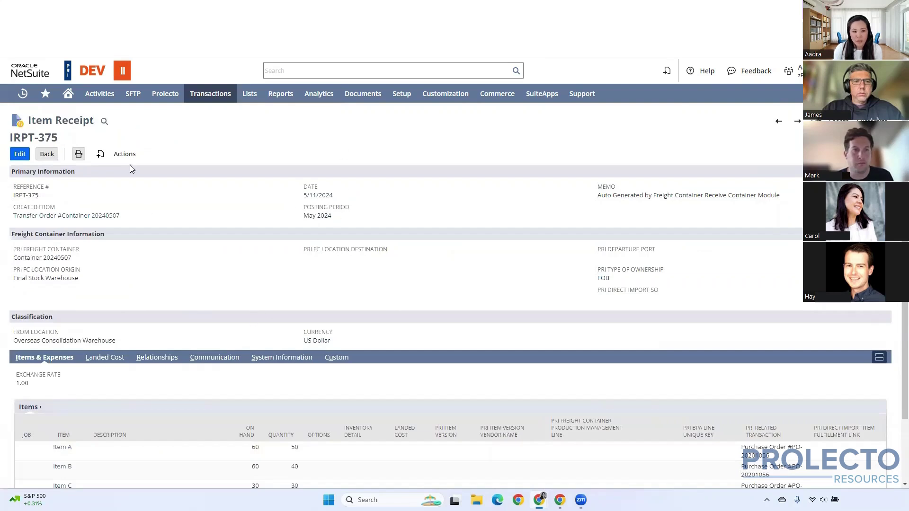
pyautogui.moveTo(125, 155)
pyautogui.click(130, 185)
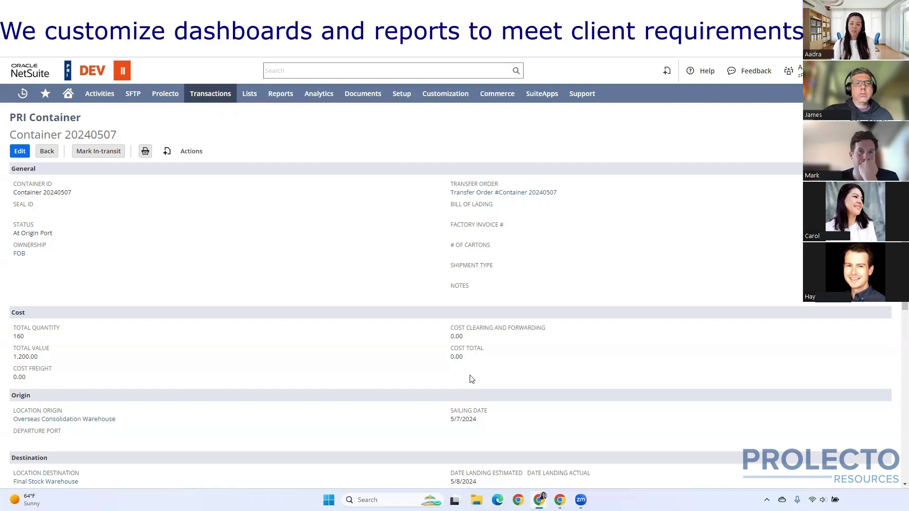
# Step: Open the Prolecto Freight Container module's Container Worksheet and examine the listed containers' statuses, forwarding, arrival and destination dates, and notes
pyautogui.moveTo(223, 99)
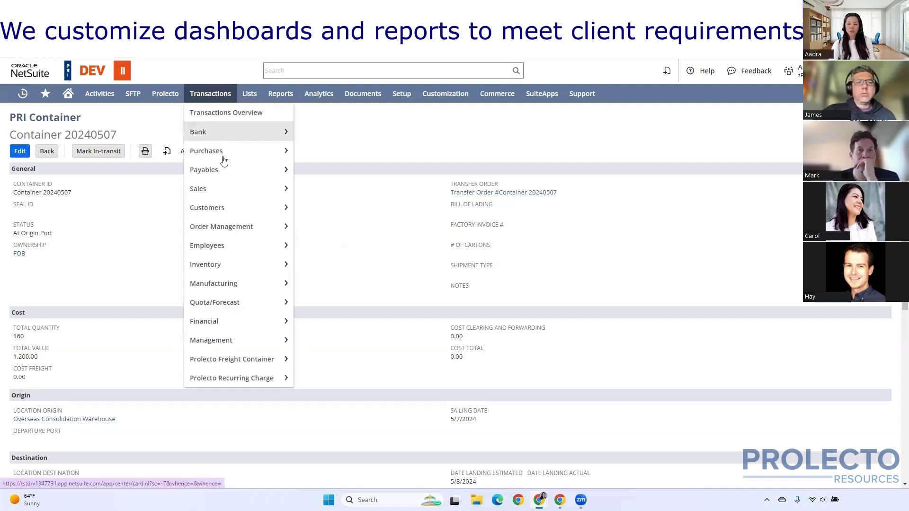
pyautogui.moveTo(238, 356)
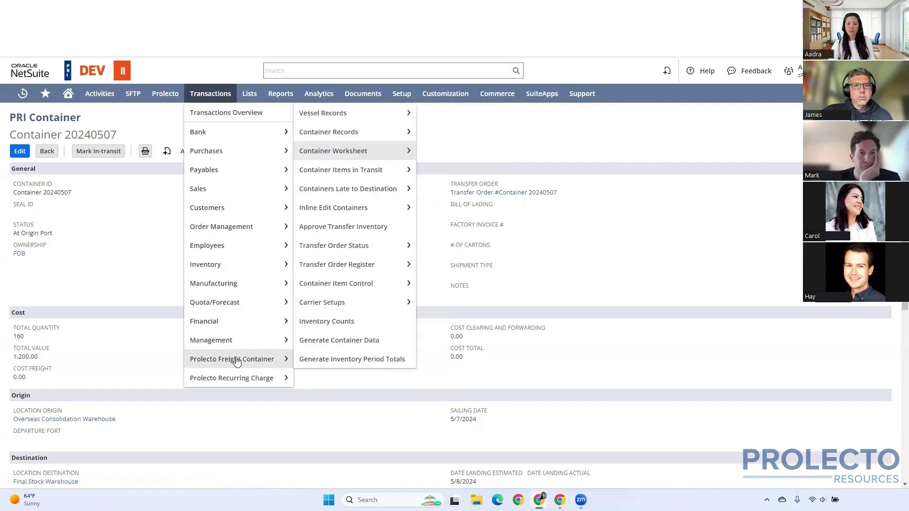
pyautogui.moveTo(237, 340)
pyautogui.moveTo(287, 358)
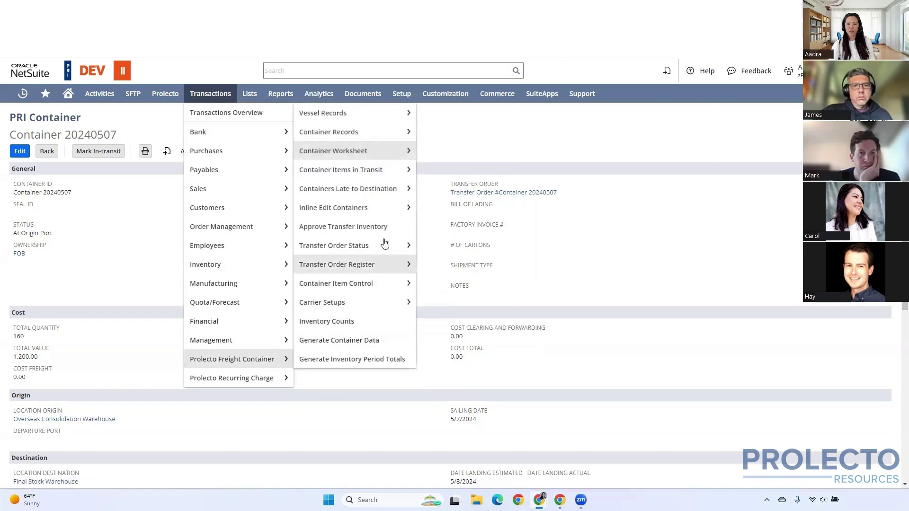
pyautogui.moveTo(386, 215)
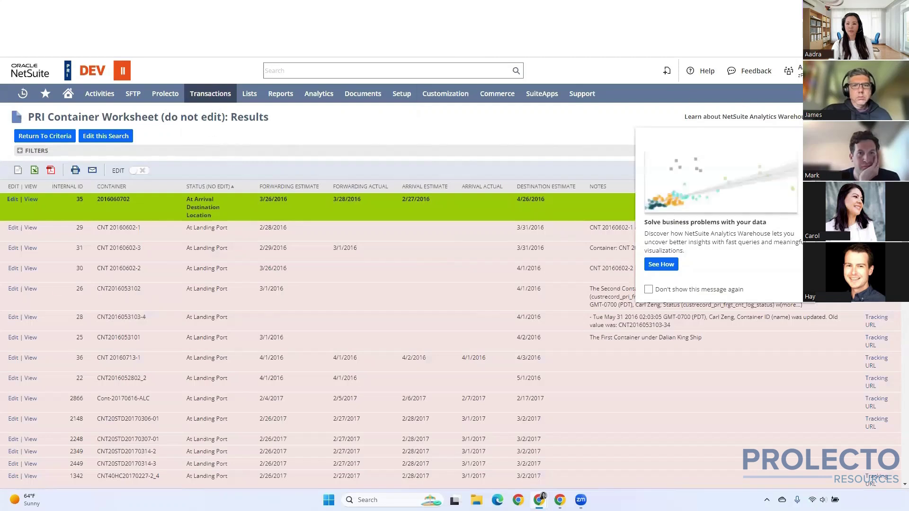
pyautogui.click(575, 187)
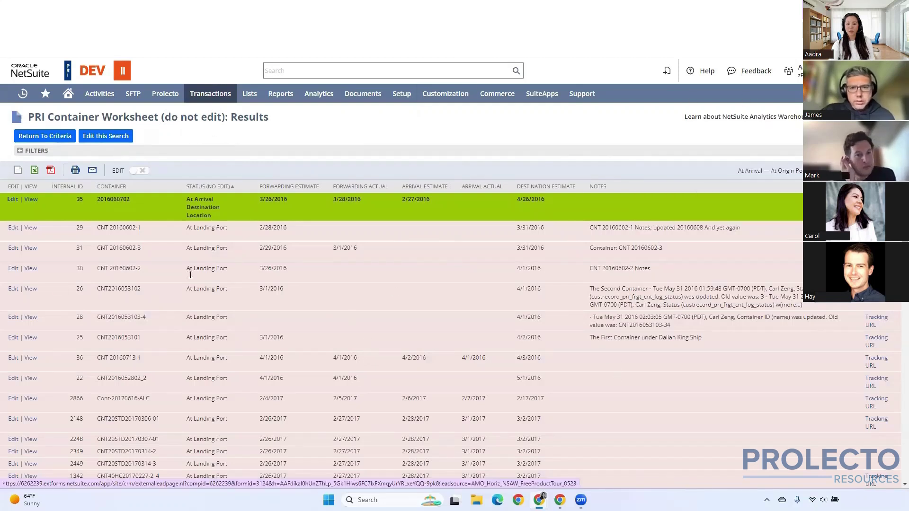
pyautogui.scroll(-1, 223, 308)
pyautogui.scroll(-10, 222, 308)
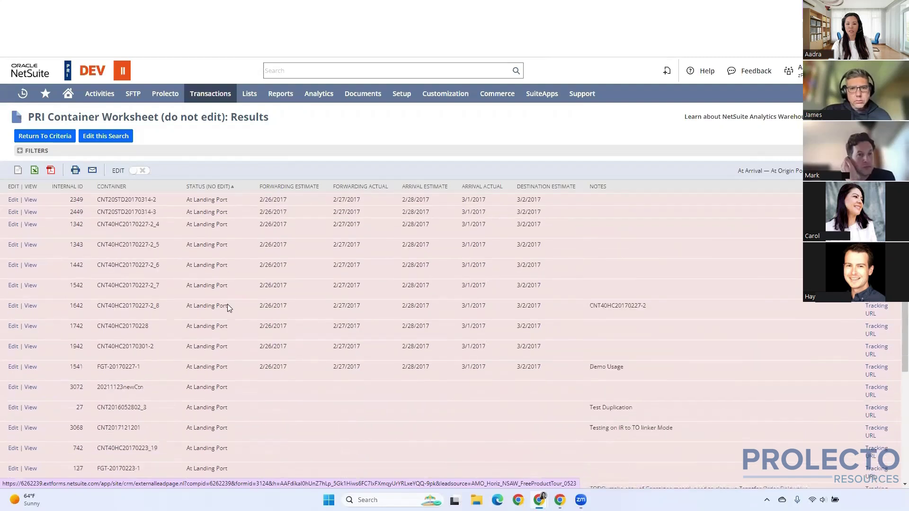
pyautogui.scroll(10, 231, 298)
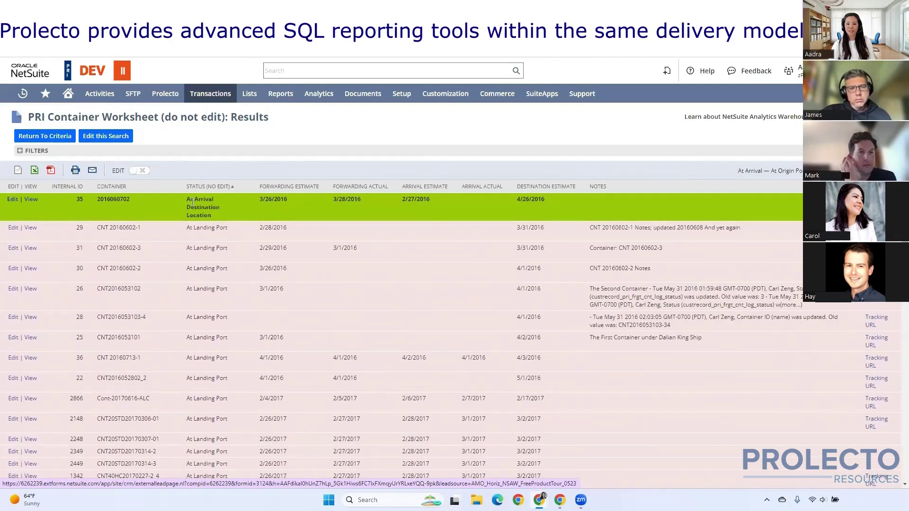
pyautogui.scroll(-10, 208, 284)
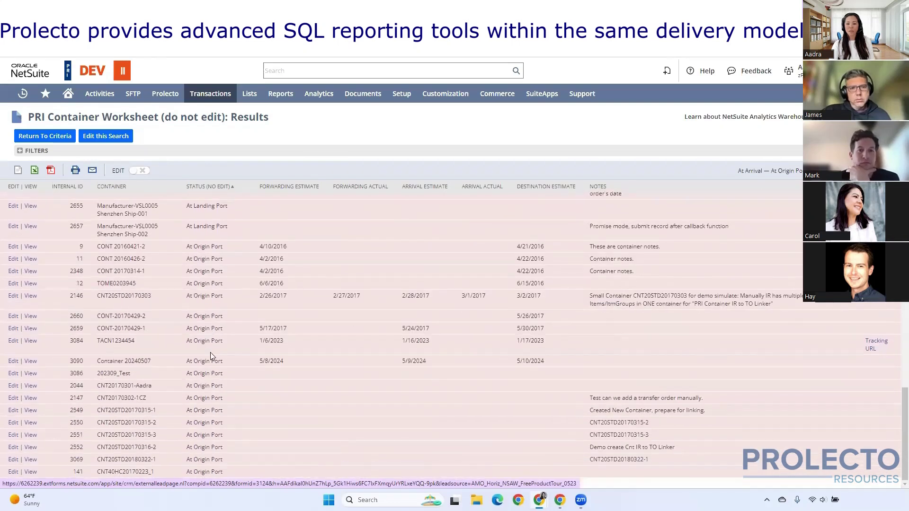
pyautogui.scroll(10, 210, 352)
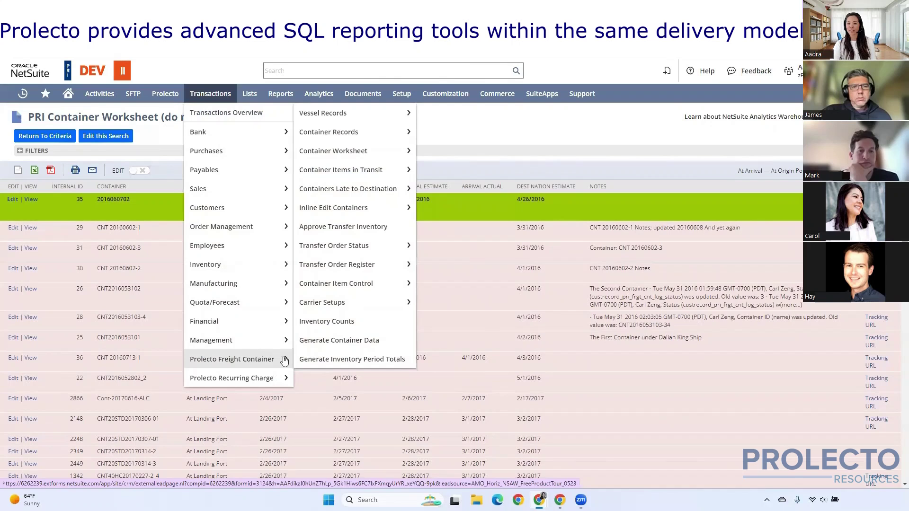
# Step: Open the Container Items in Transit report in a separate tab and examine its items' costs and location quantities
pyautogui.moveTo(375, 173)
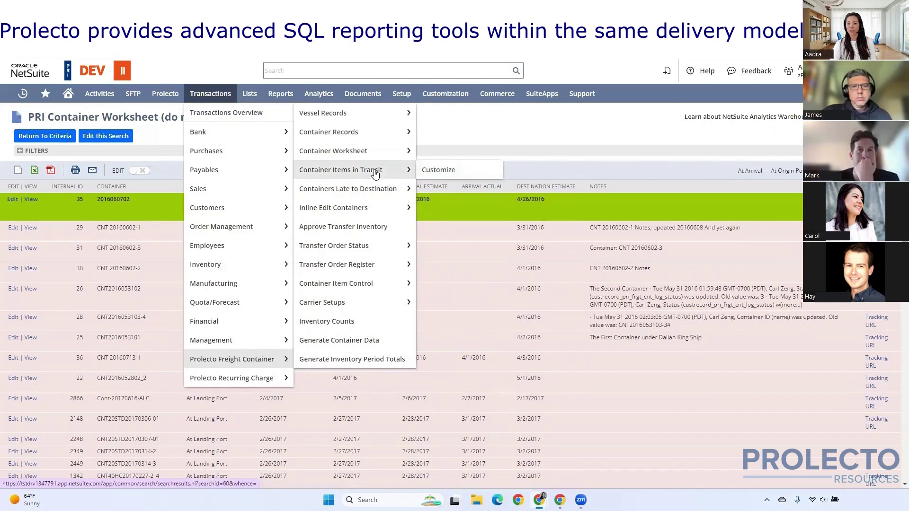
pyautogui.rightClick(375, 172)
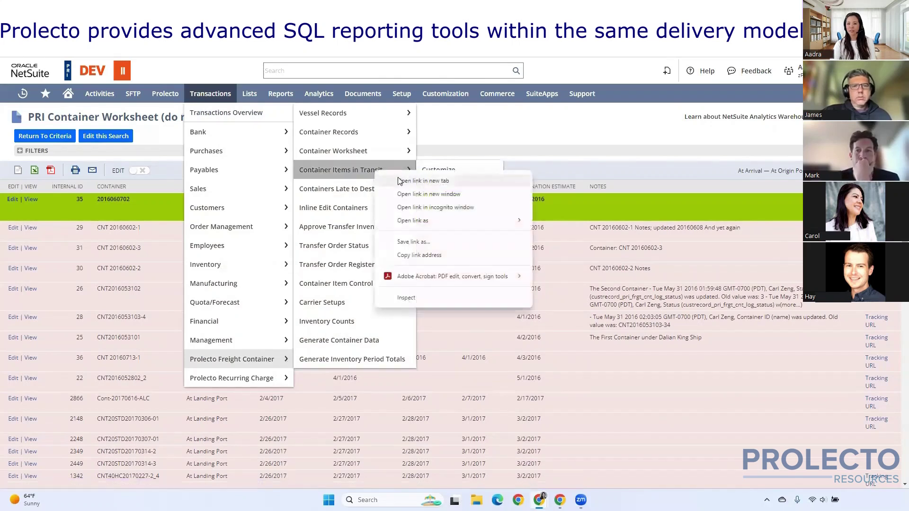
pyautogui.press('Escape')
pyautogui.moveTo(445, 93)
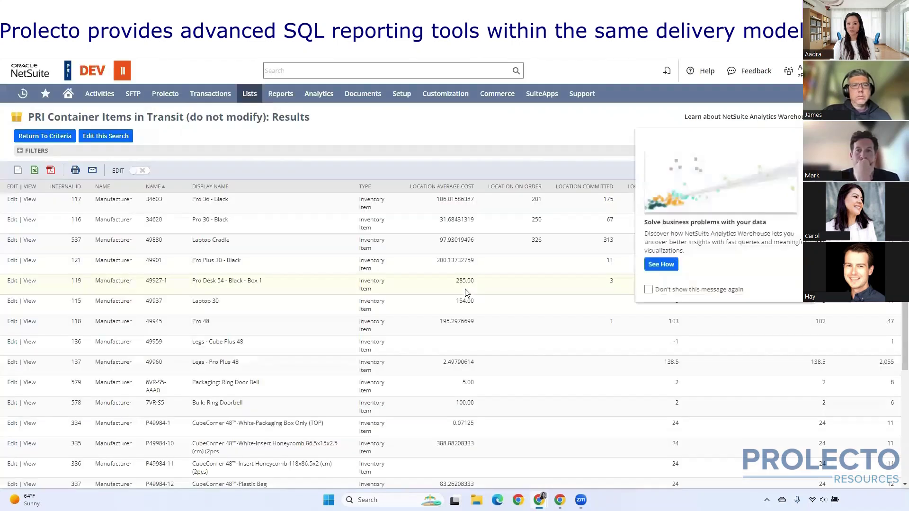
pyautogui.click(801, 135)
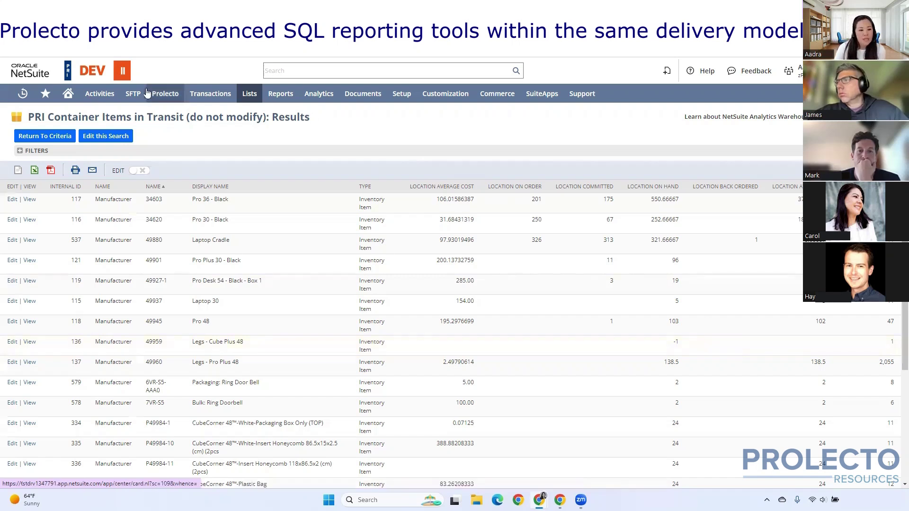
# Step: Return to the home dashboard, look over its portlets and recent records, and display the available customization options
pyautogui.moveTo(81, 105)
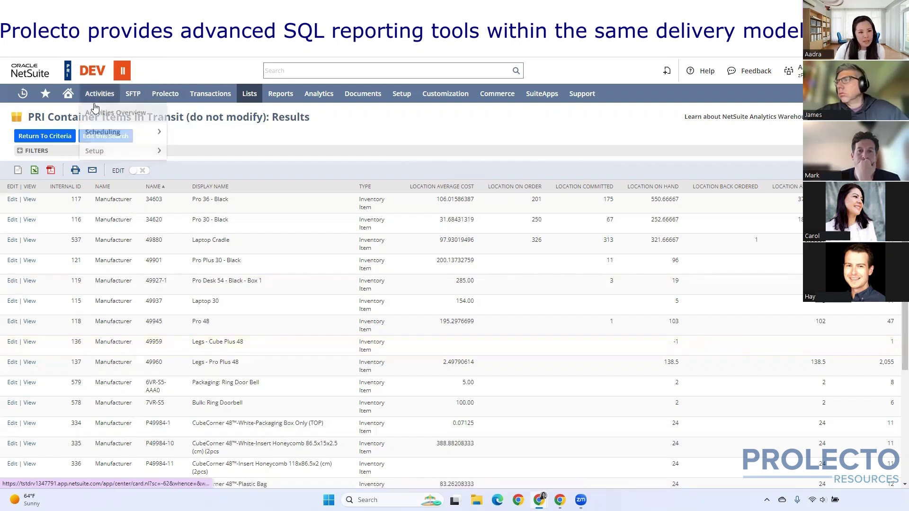
pyautogui.click(66, 95)
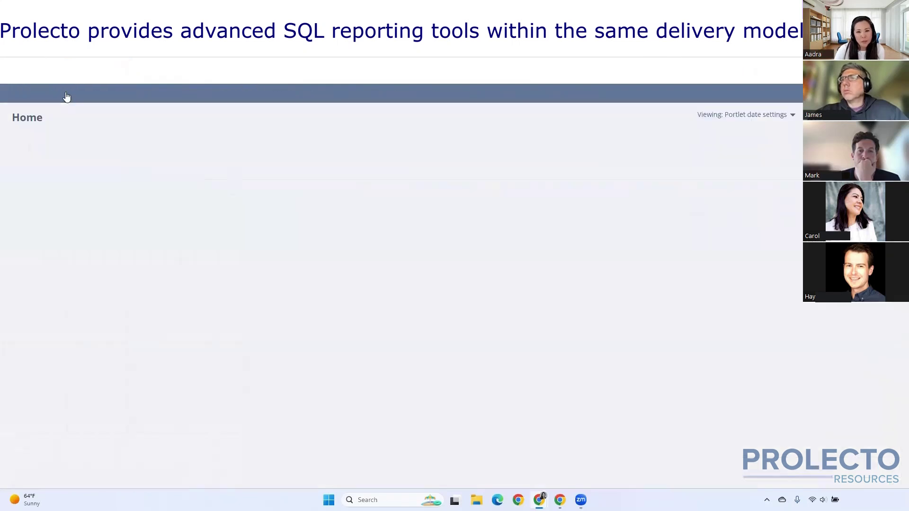
pyautogui.scroll(-4, 432, 351)
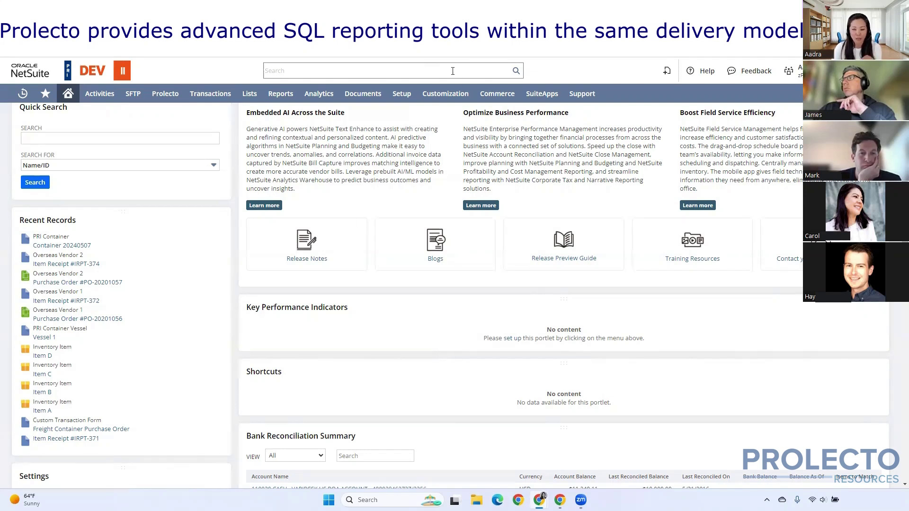
pyautogui.moveTo(470, 100)
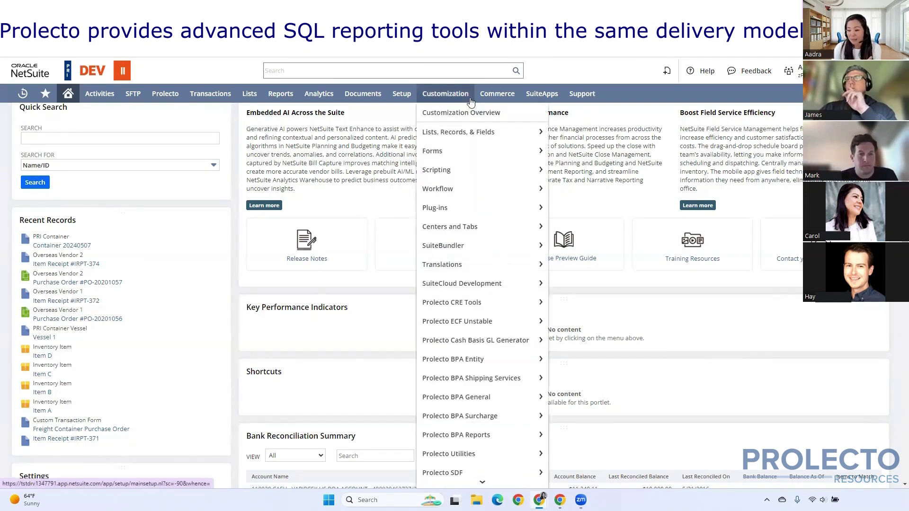